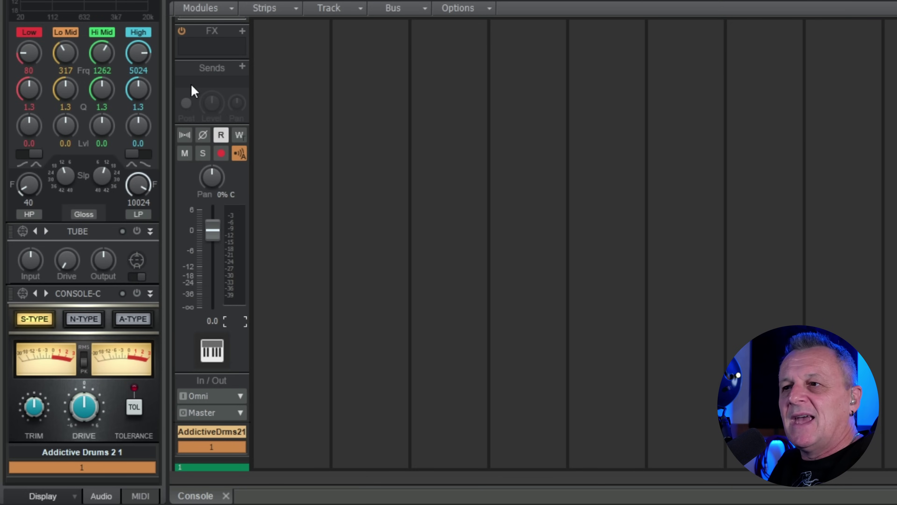
{"action": "scroll", "coordinate": [212, 51], "scroll_direction": "up", "scroll_amount": 1}
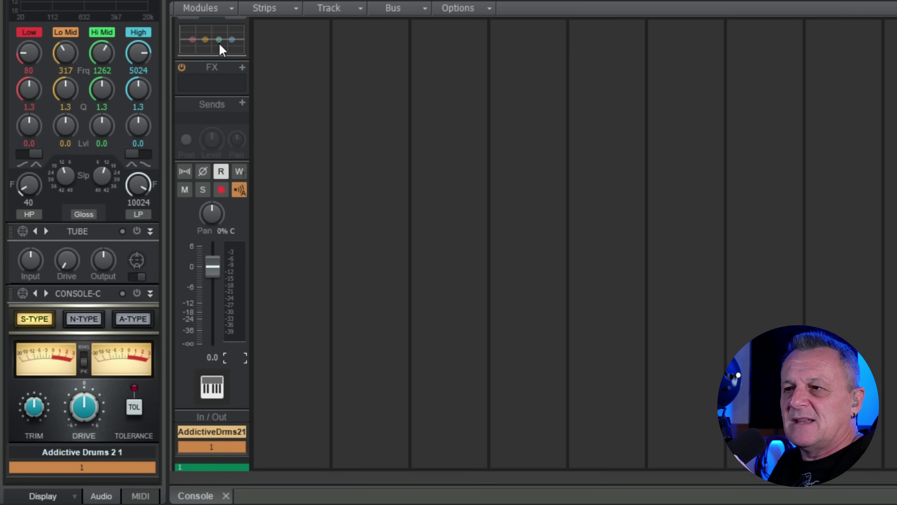
{"action": "scroll", "coordinate": [216, 57], "scroll_direction": "up", "scroll_amount": 2}
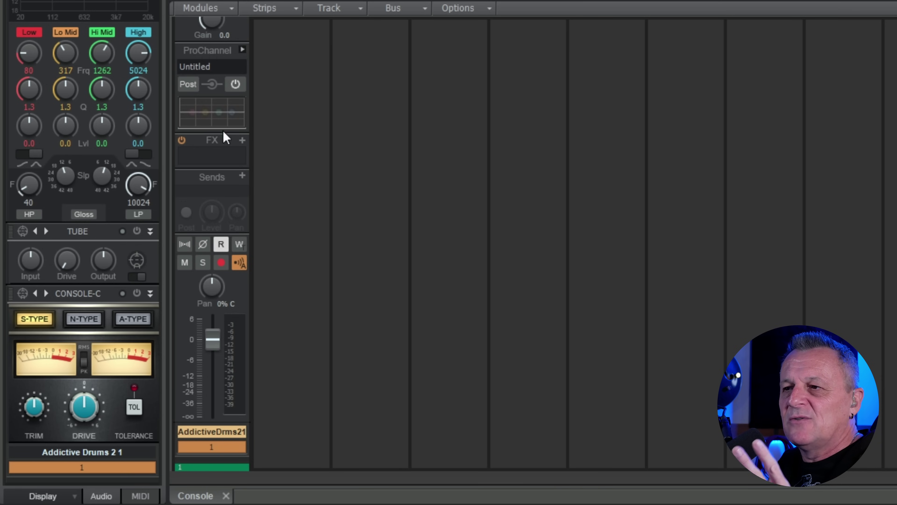
{"action": "scroll", "coordinate": [225, 161], "scroll_direction": "down", "scroll_amount": 3}
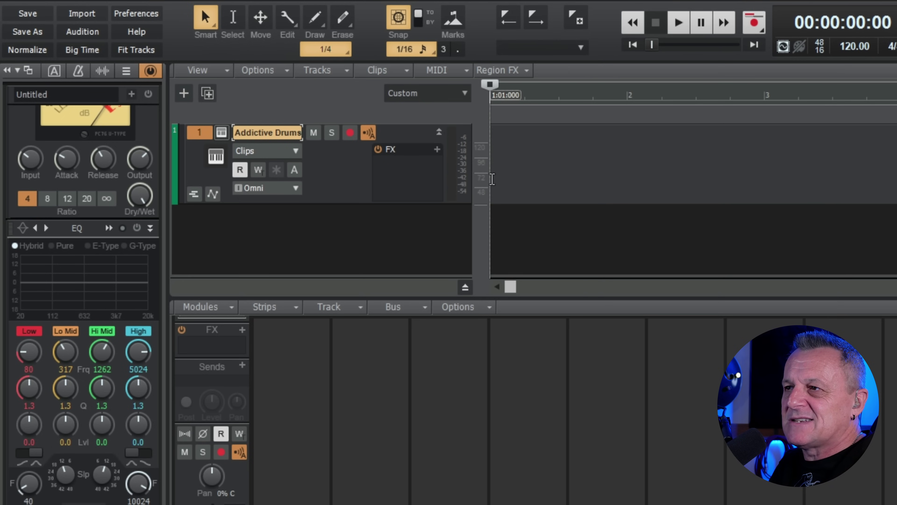
{"action": "mouse_move", "coordinate": [494, 180]}
{"action": "left_mouse_down"}
{"action": "mouse_move", "coordinate": [665, 160]}
{"action": "mouse_move", "coordinate": [894, 163]}
{"action": "mouse_move", "coordinate": [490, 172]}
{"action": "left_mouse_up"}
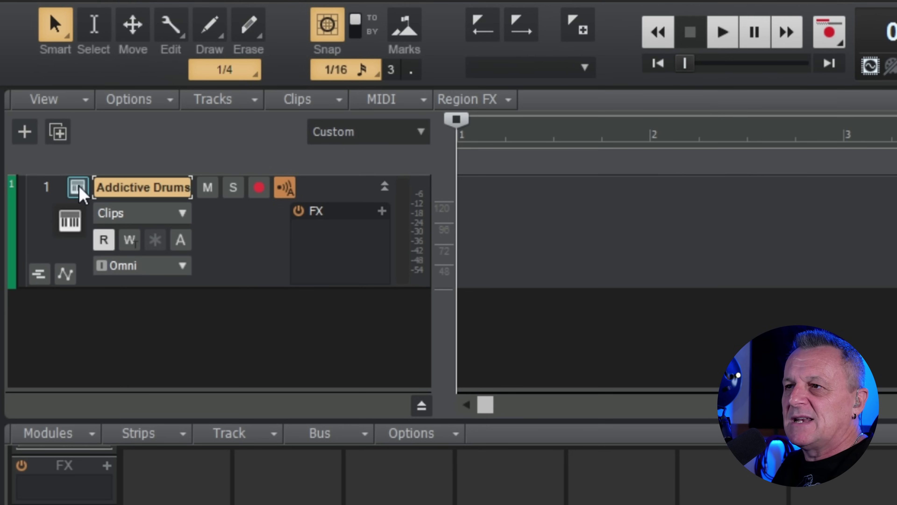
Open the Addictive Drums 2 instrument on the drum track and browse its gallery of ADpaks from Fairfax Vol. 1 to Black Velvet.
{"action": "left_click", "coordinate": [79, 188]}
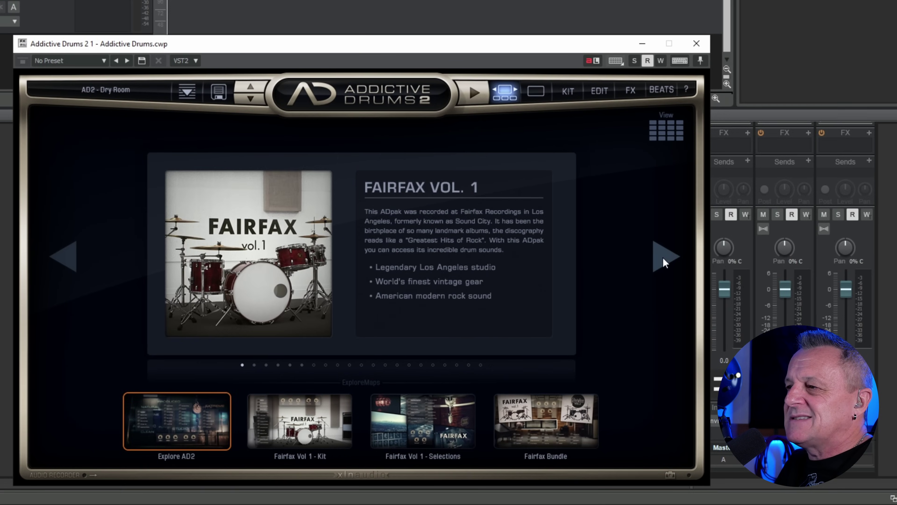
{"action": "left_click", "coordinate": [663, 262]}
{"action": "left_click", "coordinate": [662, 260]}
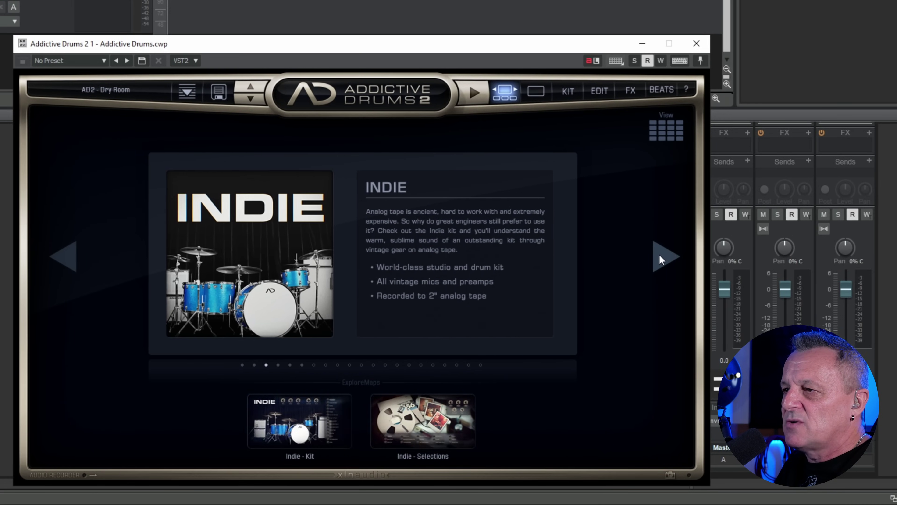
{"action": "left_click", "coordinate": [662, 259]}
{"action": "left_click", "coordinate": [662, 259]}
{"action": "left_click", "coordinate": [662, 259]}
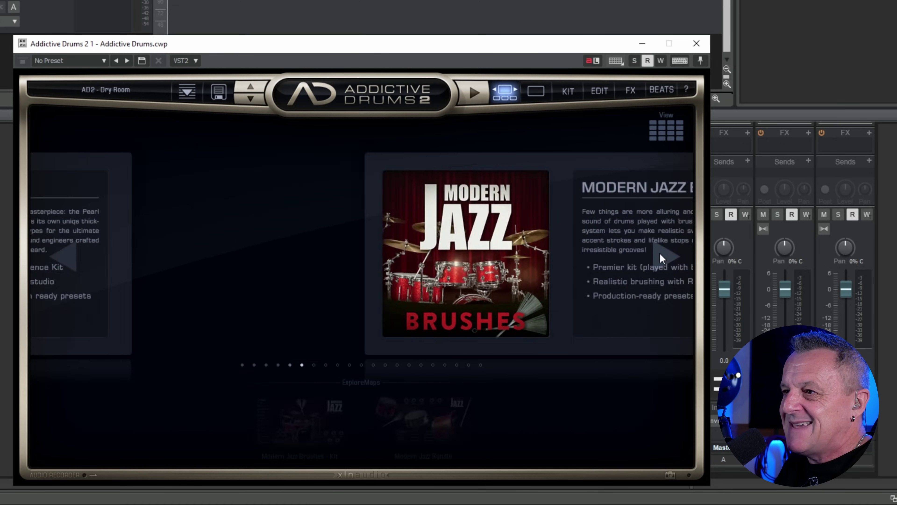
{"action": "left_click", "coordinate": [662, 259]}
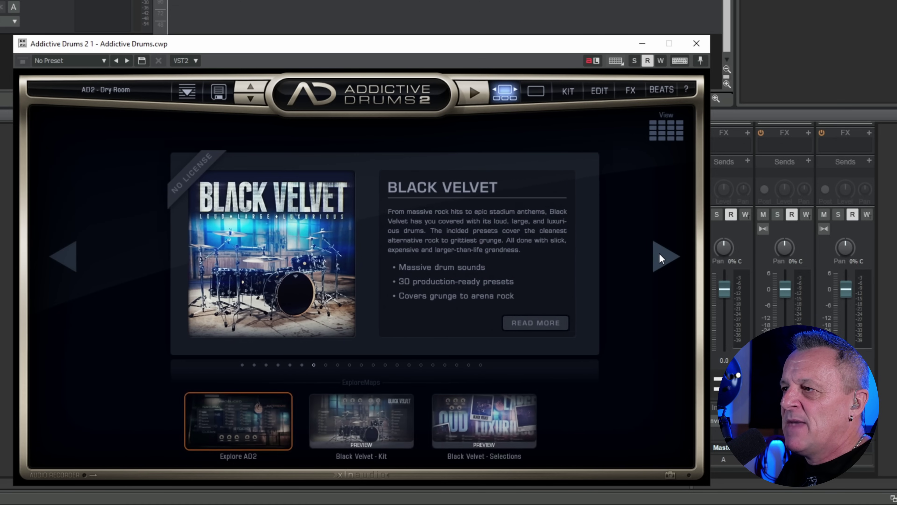
Load the Fairfax Vol. 1 Neutral kit and replace its snare with the 14x5" Ludwig 20's Brass.
{"action": "left_click", "coordinate": [535, 93]}
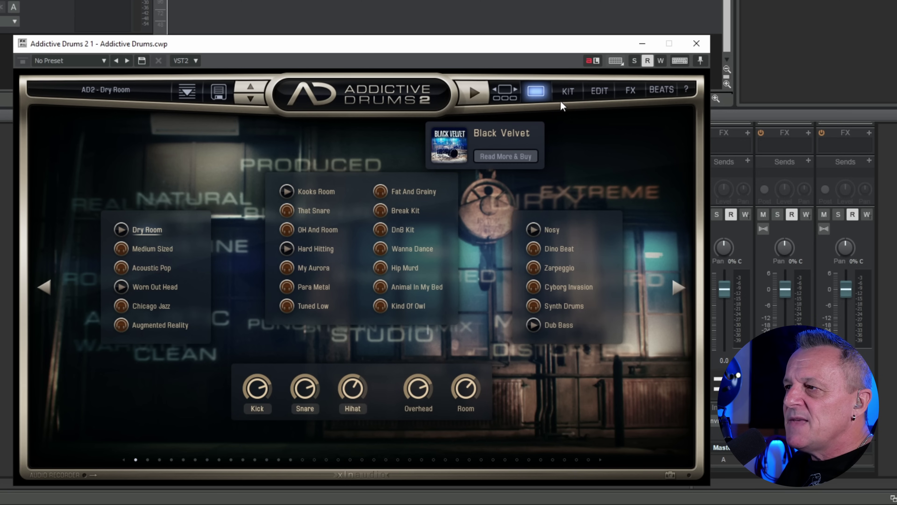
{"action": "left_click", "coordinate": [675, 292]}
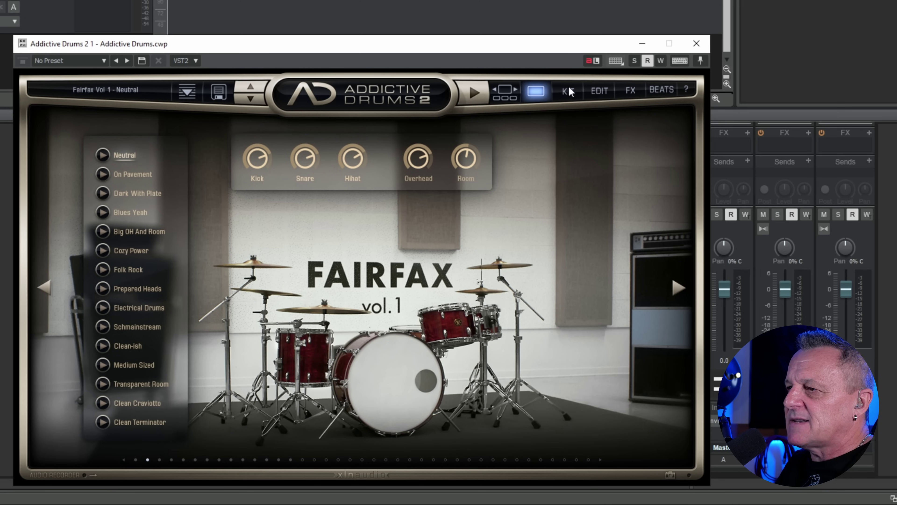
{"action": "left_click", "coordinate": [567, 93]}
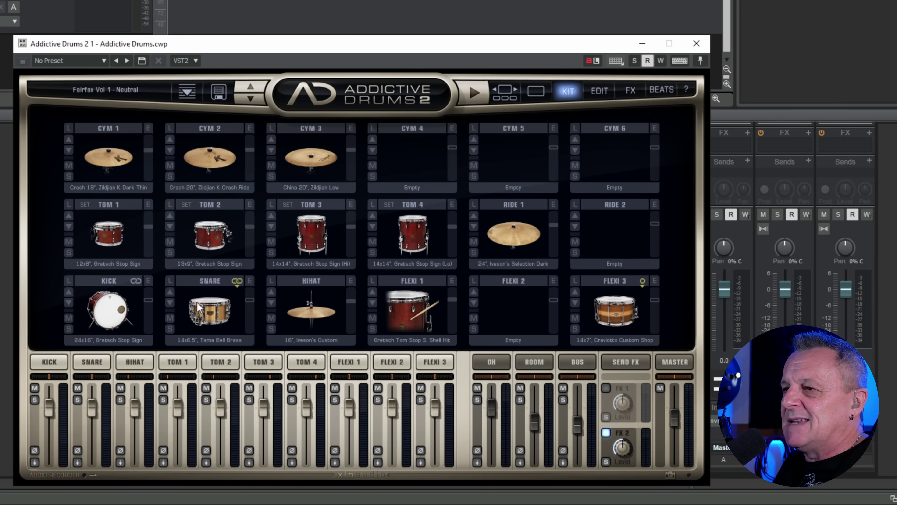
{"action": "left_click", "coordinate": [171, 281]}
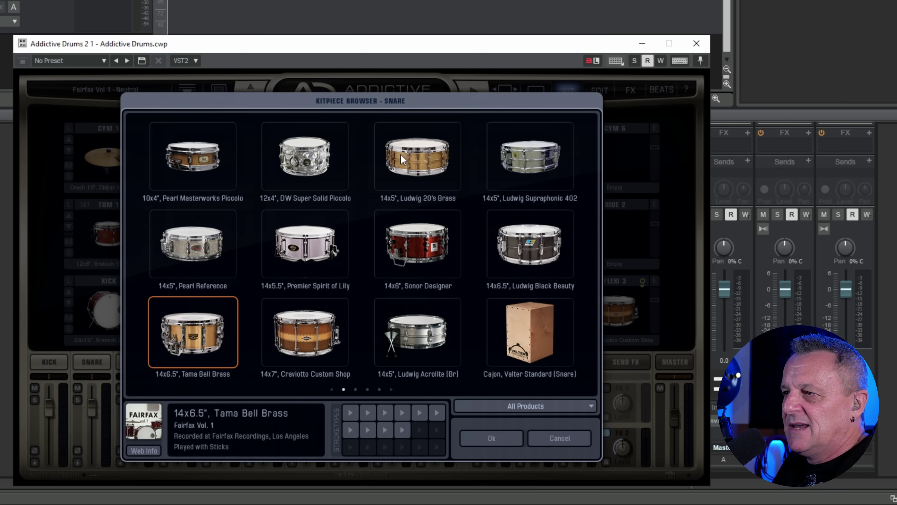
{"action": "left_click", "coordinate": [416, 157]}
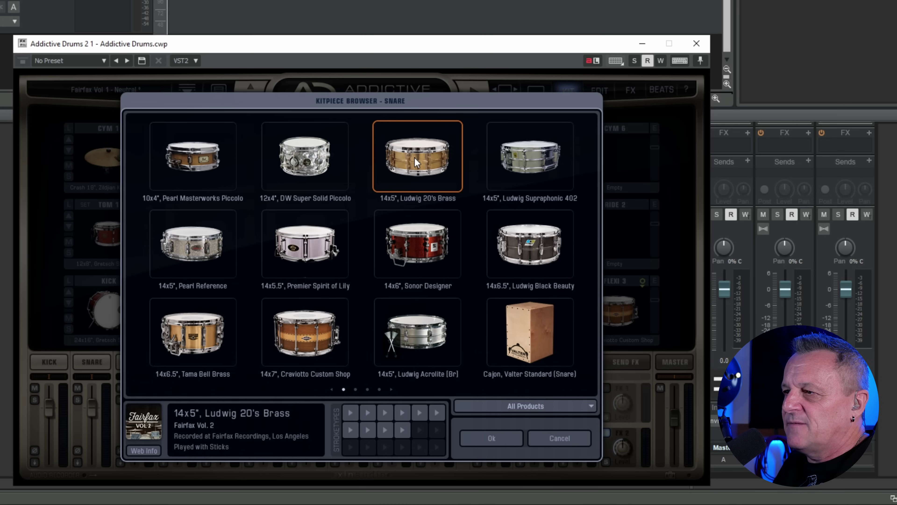
{"action": "left_click", "coordinate": [490, 438]}
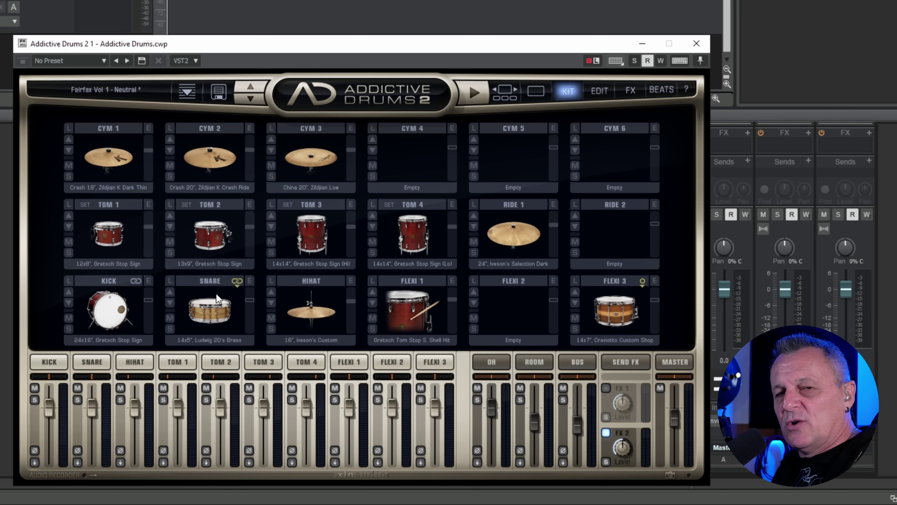
Filter the beats to Funk Beats 1 and audition the 16th HH (w Ghostnotes) variant of Funk Straight Beat 01.
{"action": "left_click", "coordinate": [662, 88]}
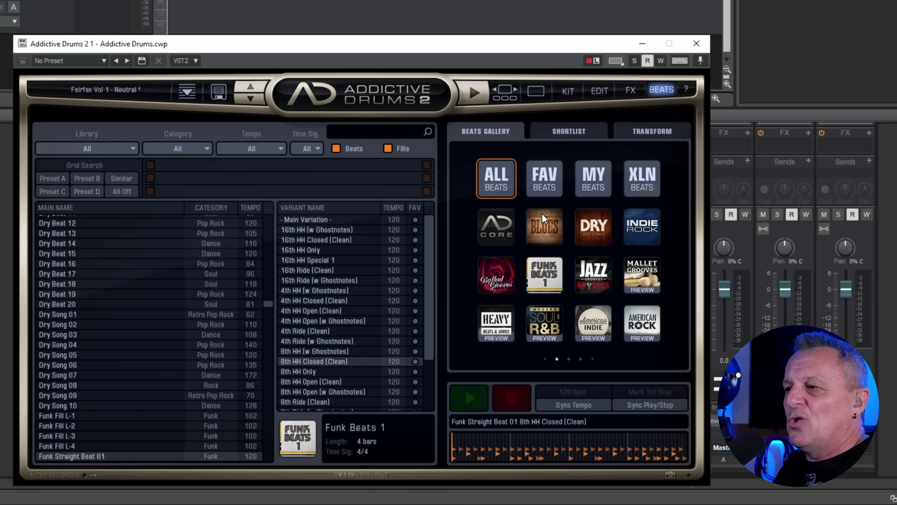
{"action": "left_click", "coordinate": [553, 279]}
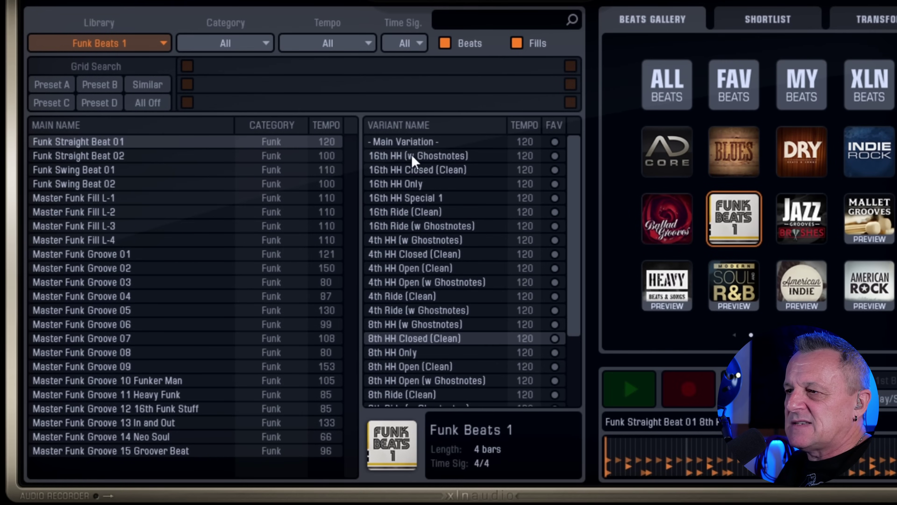
{"action": "left_click", "coordinate": [444, 160]}
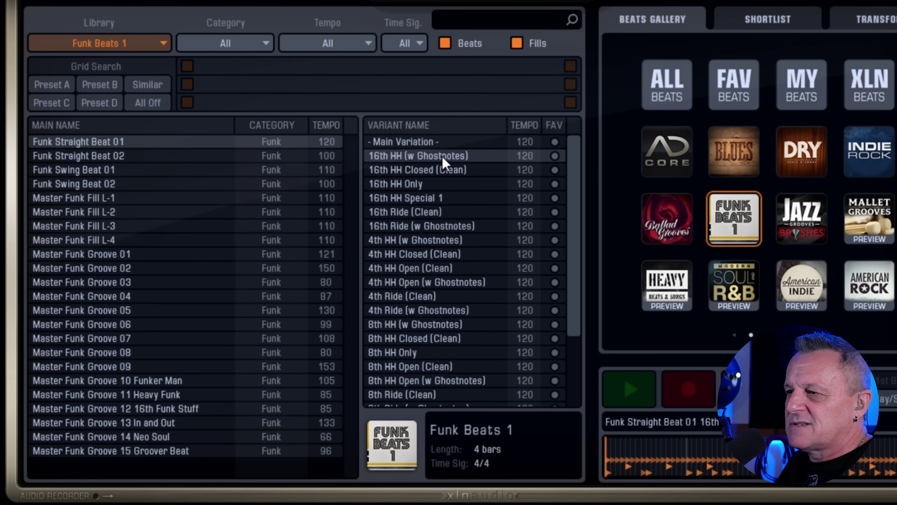
{"action": "left_click", "coordinate": [630, 395]}
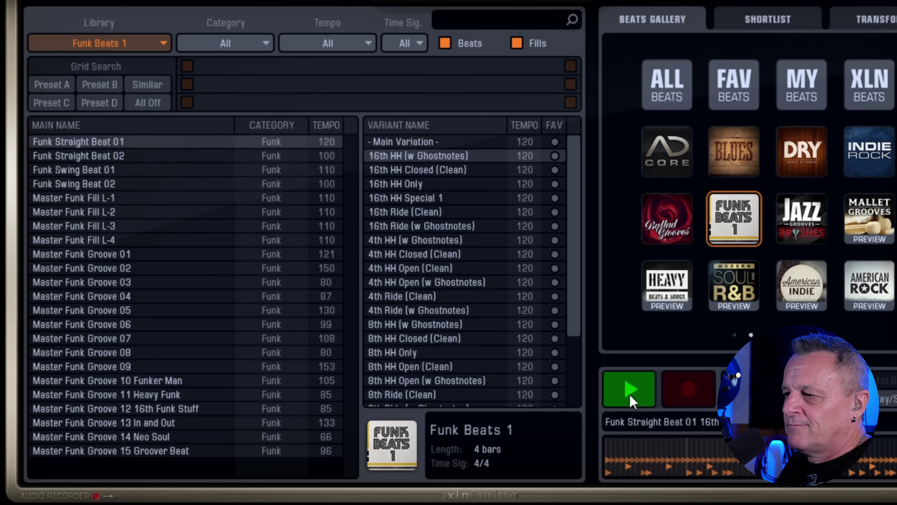
{"action": "left_click", "coordinate": [630, 396]}
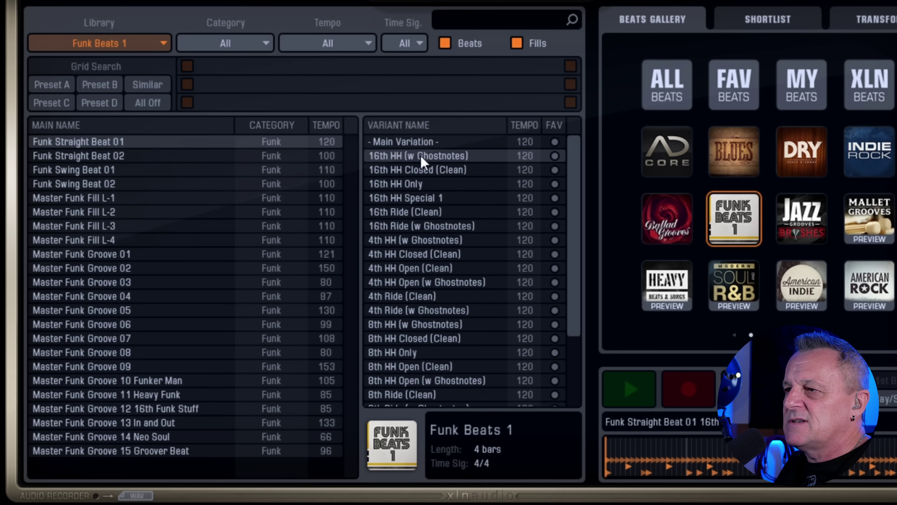
Place the selected funk beat on the Addictive Drums track at measure 1, close the instrument window and play the clip back.
{"action": "left_click_drag", "start_coordinate": [418, 162], "coordinate": [214, 102]}
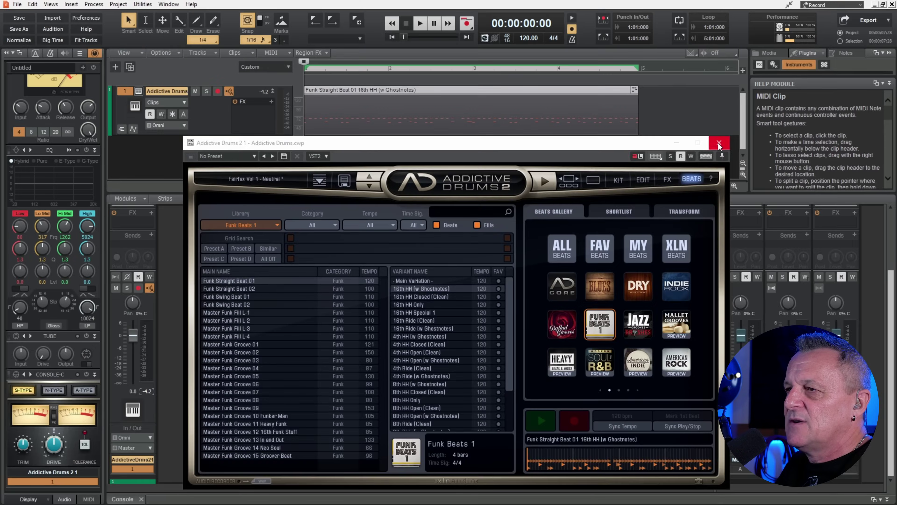
{"action": "left_click", "coordinate": [718, 144]}
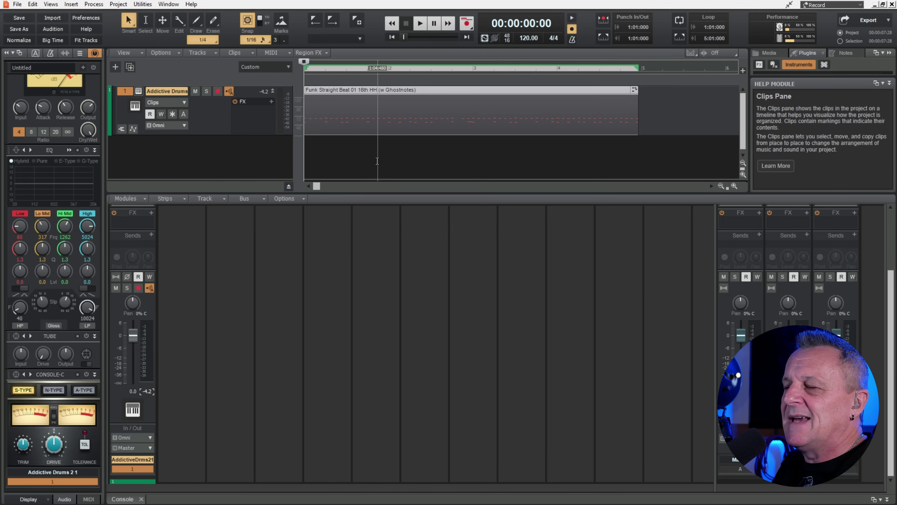
{"action": "key", "text": "space"}
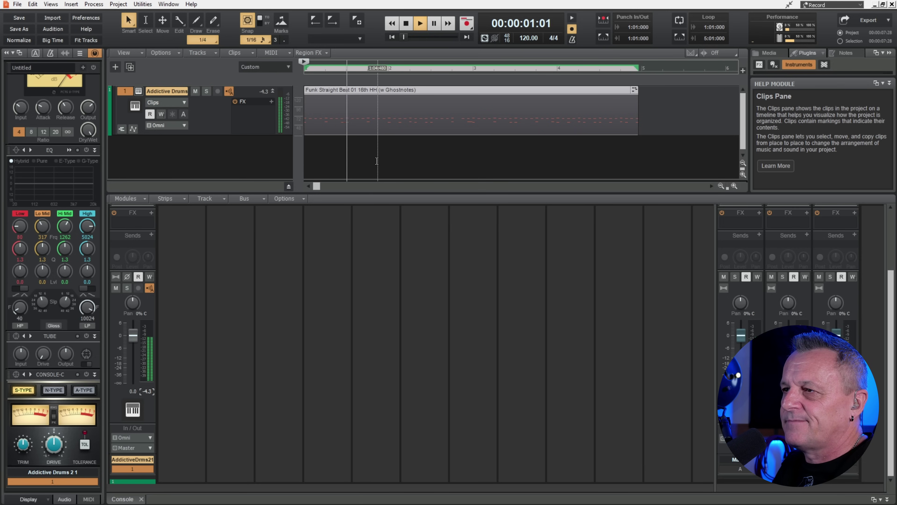
{"action": "key", "text": "space"}
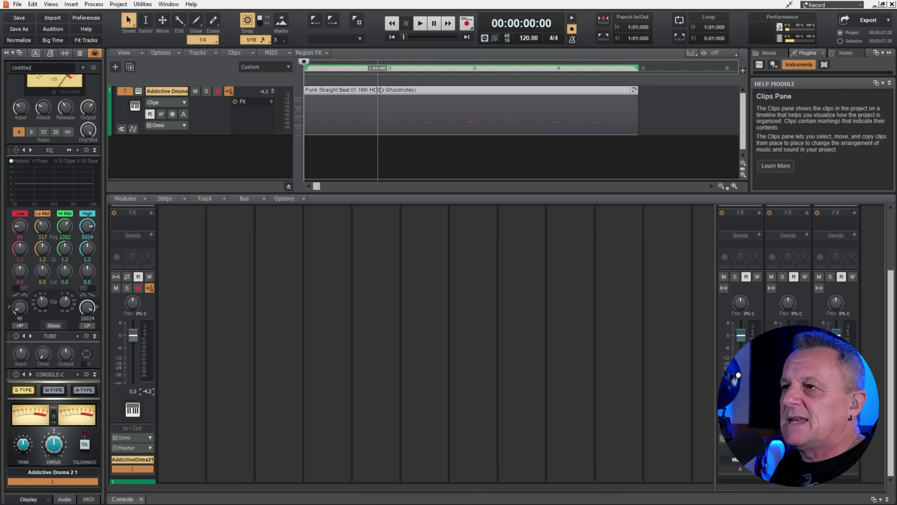
Open the funk beat clip in the Piano Roll and examine which keys its drum notes fall on.
{"action": "double_click", "coordinate": [379, 89]}
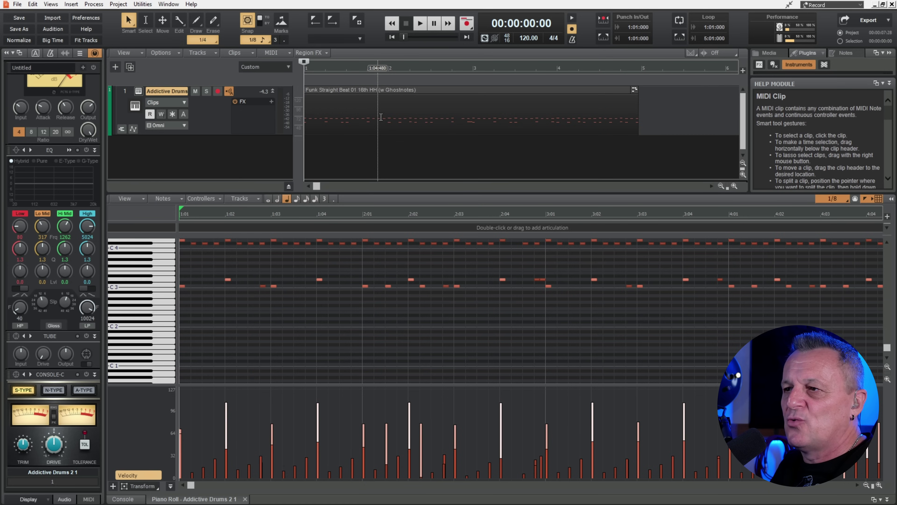
{"action": "scroll", "coordinate": [223, 298], "scroll_direction": "up", "scroll_amount": 1}
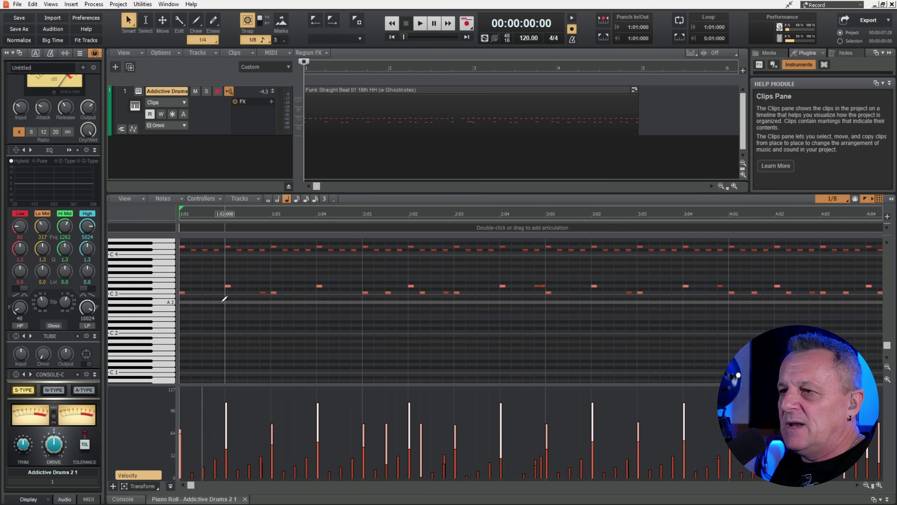
{"action": "scroll", "coordinate": [224, 299], "scroll_direction": "up", "scroll_amount": 5}
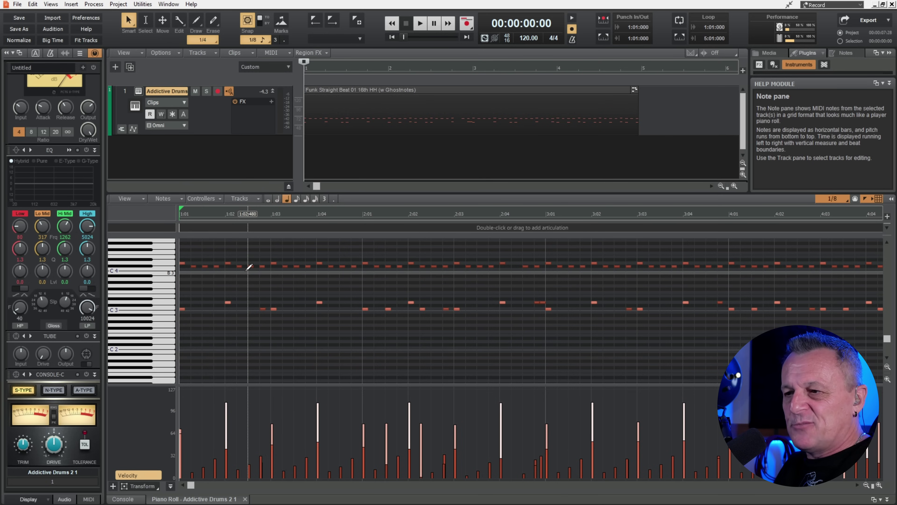
Create a new drum map in the Drum Map Manager preferences and assign it the AD2 Standard preset.
{"action": "key", "text": "p"}
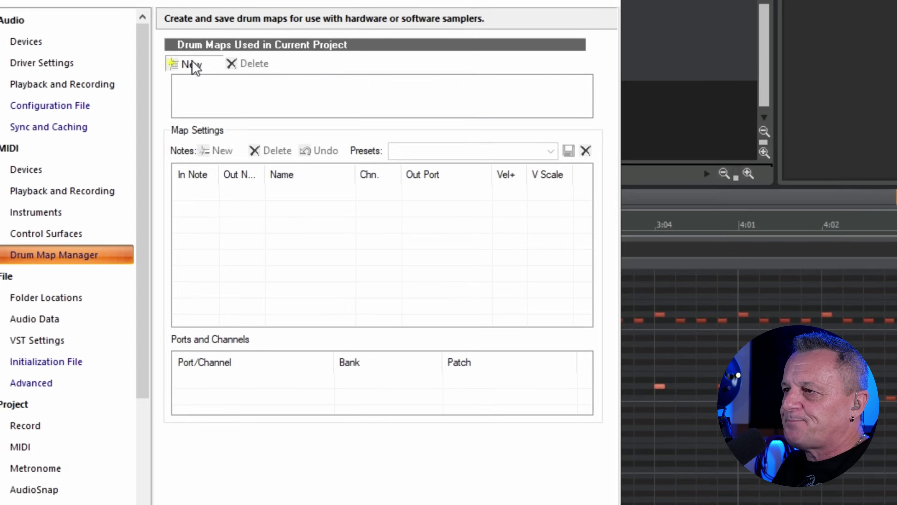
{"action": "left_click", "coordinate": [193, 64]}
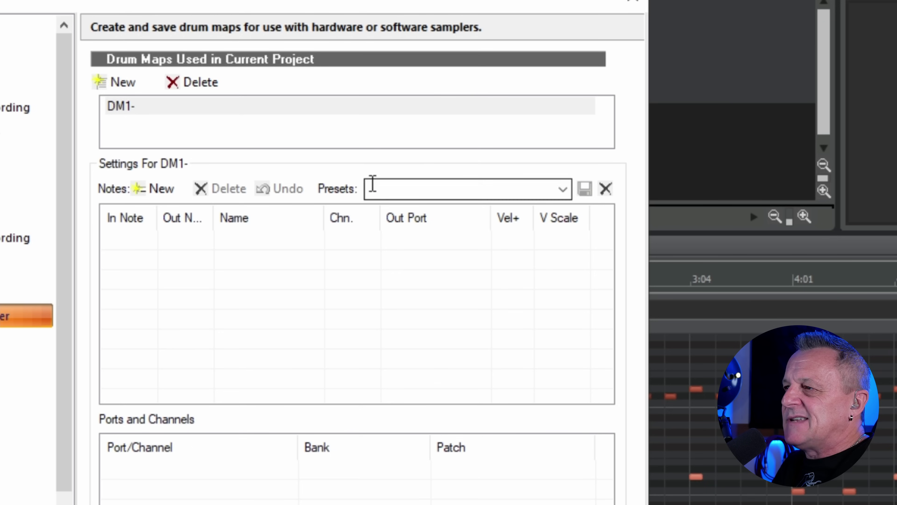
{"action": "left_click", "coordinate": [564, 190]}
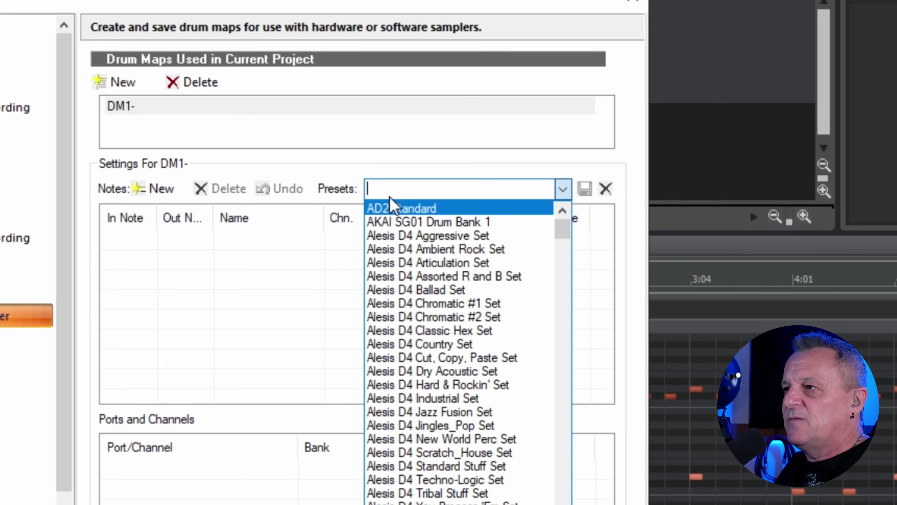
{"action": "left_click", "coordinate": [381, 209]}
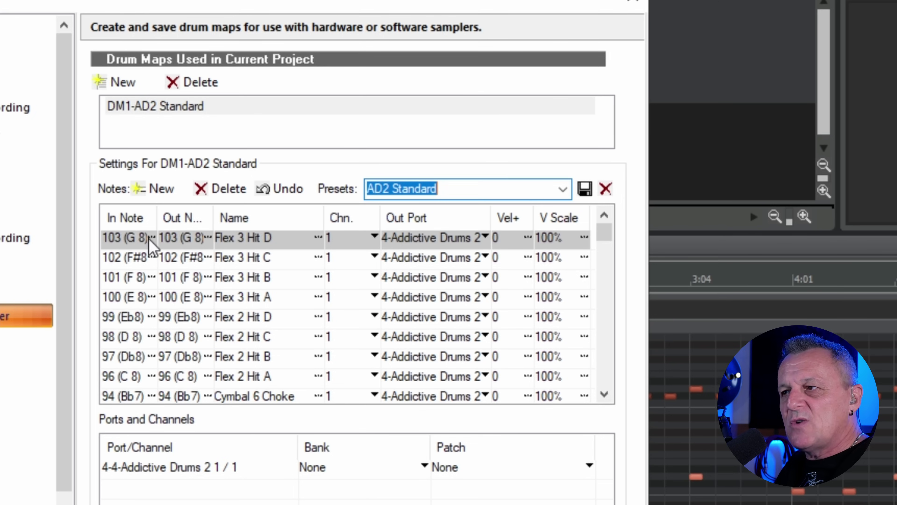
Examine the In Note entries of the Flex 3 hits and the available Out Port choices for Flex 3 Hit D.
{"action": "left_click", "coordinate": [115, 240]}
{"action": "left_click", "coordinate": [113, 258]}
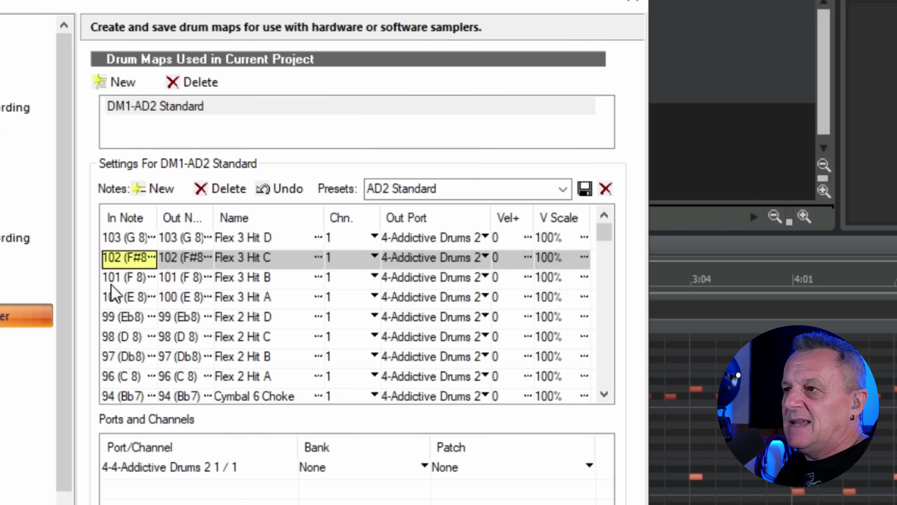
{"action": "left_click", "coordinate": [113, 279]}
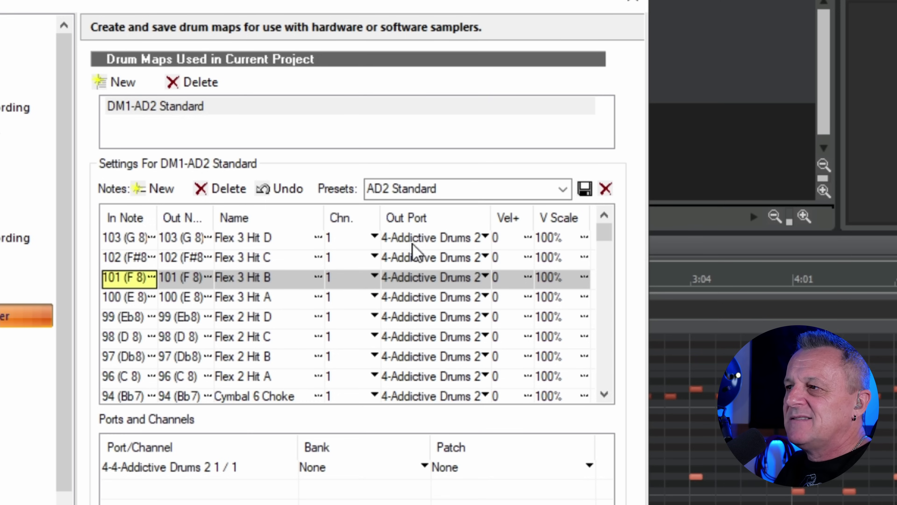
{"action": "left_click", "coordinate": [459, 238]}
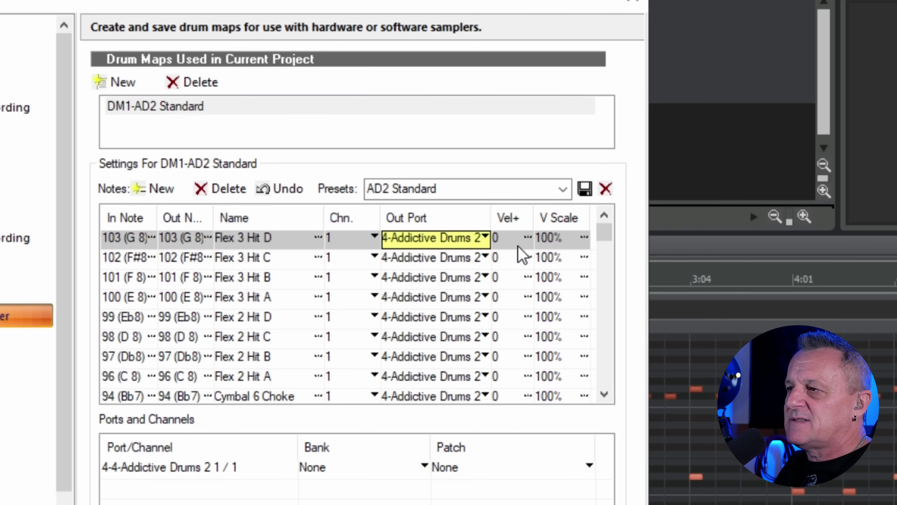
{"action": "left_click", "coordinate": [486, 237]}
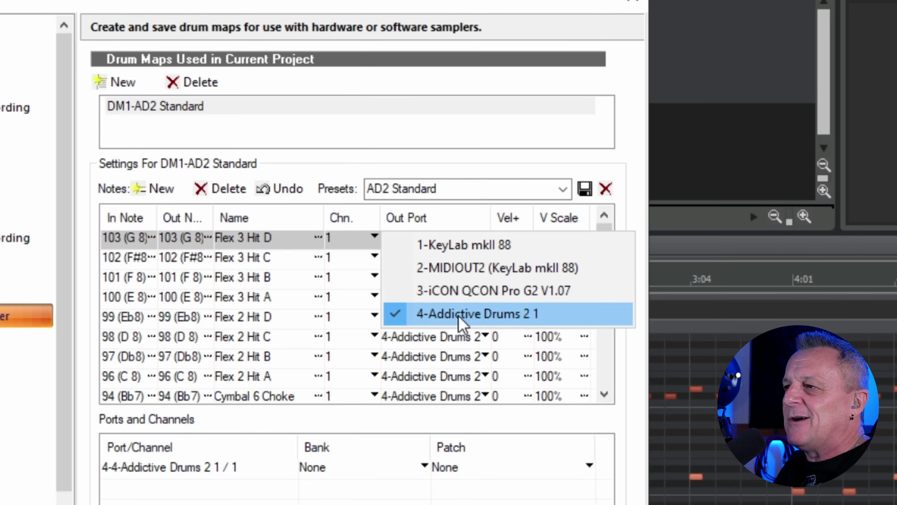
{"action": "left_click", "coordinate": [367, 221]}
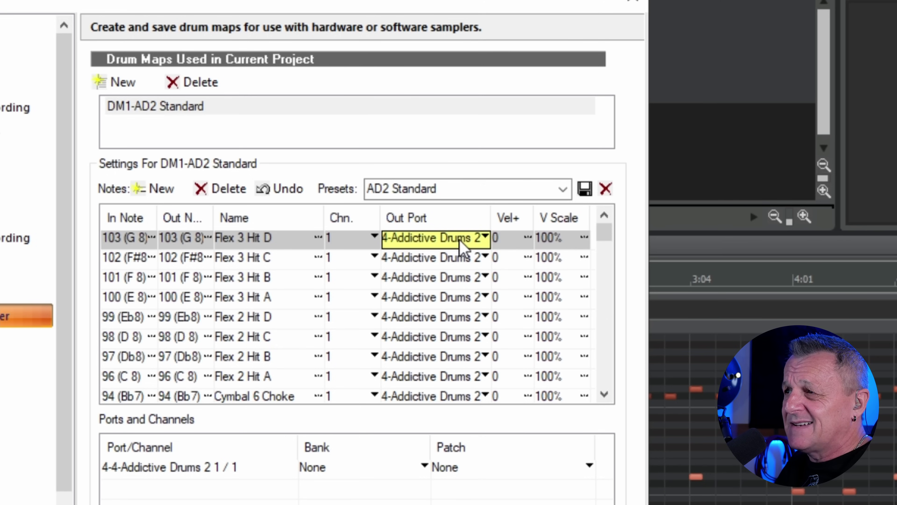
Set Flex 3 Hit D's Out Port to 2-MIDIOUT2 (KeyLab mkII 88) and Flex 3 Hits C and B to 3-iCON QCON Pro G2 V1.07.
{"action": "left_click", "coordinate": [485, 239]}
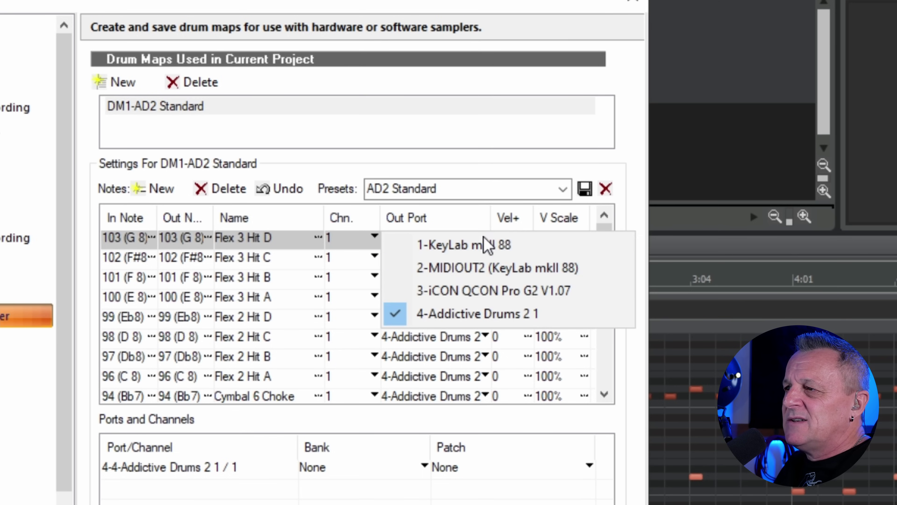
{"action": "left_click", "coordinate": [477, 265]}
{"action": "left_click", "coordinate": [486, 256]}
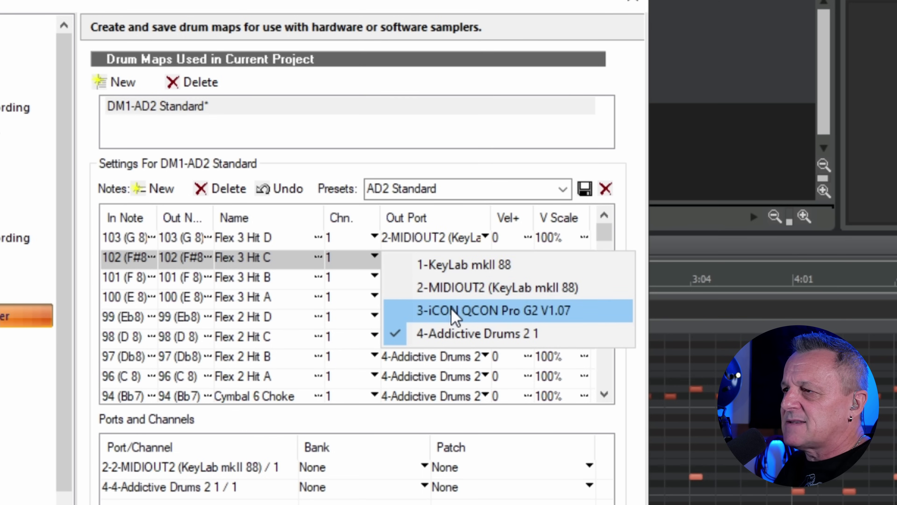
{"action": "left_click", "coordinate": [454, 316]}
{"action": "left_click", "coordinate": [484, 276]}
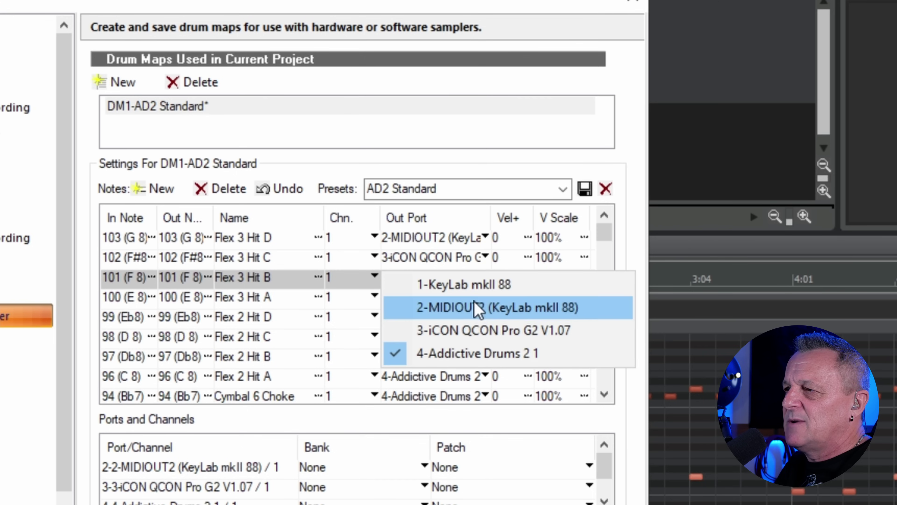
{"action": "left_click", "coordinate": [463, 330]}
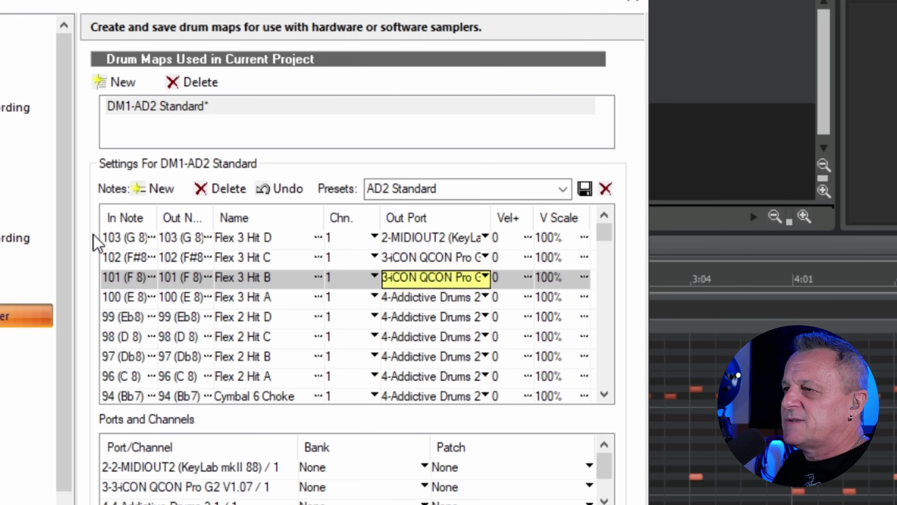
Select all drum map notes from Flex 3 Hit D through Sweep: Short 1 and try to set their Out Port to 4-Addictive Drums 2 1.
{"action": "left_click", "coordinate": [119, 239]}
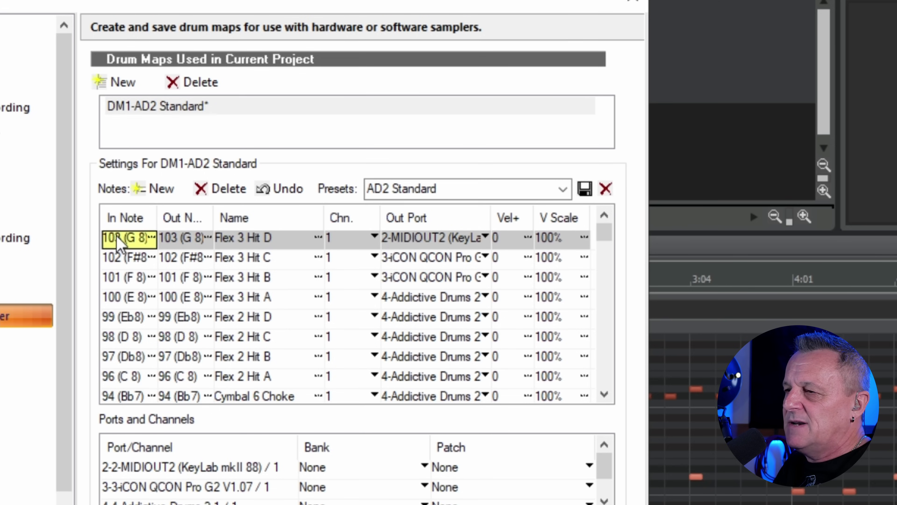
{"action": "scroll", "coordinate": [200, 310], "scroll_direction": "down", "scroll_amount": 13}
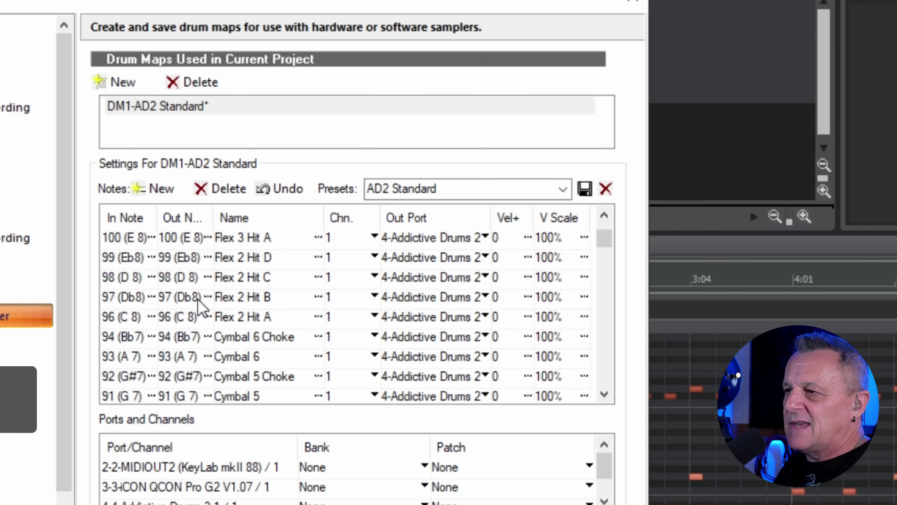
{"action": "scroll", "coordinate": [200, 310], "scroll_direction": "down", "scroll_amount": 10}
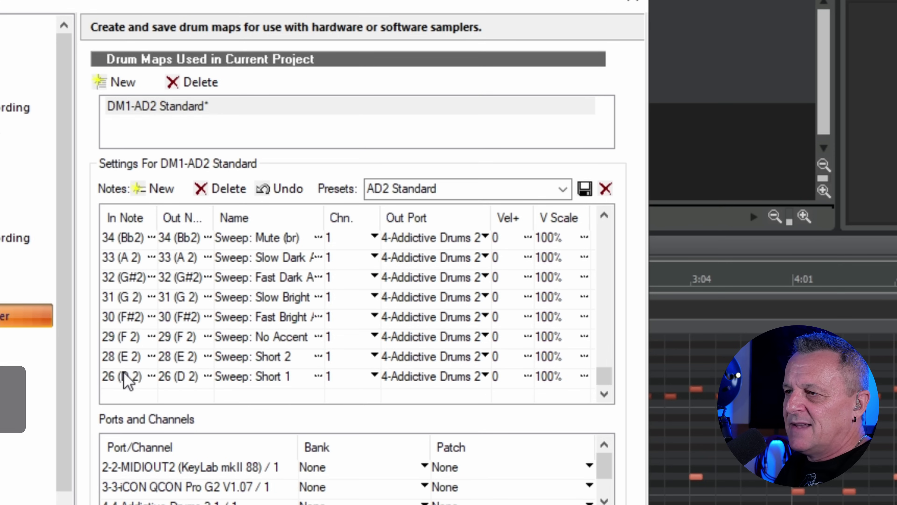
{"action": "left_click", "coordinate": [119, 377], "text": "shift"}
{"action": "scroll", "coordinate": [422, 335], "scroll_direction": "up", "scroll_amount": 20}
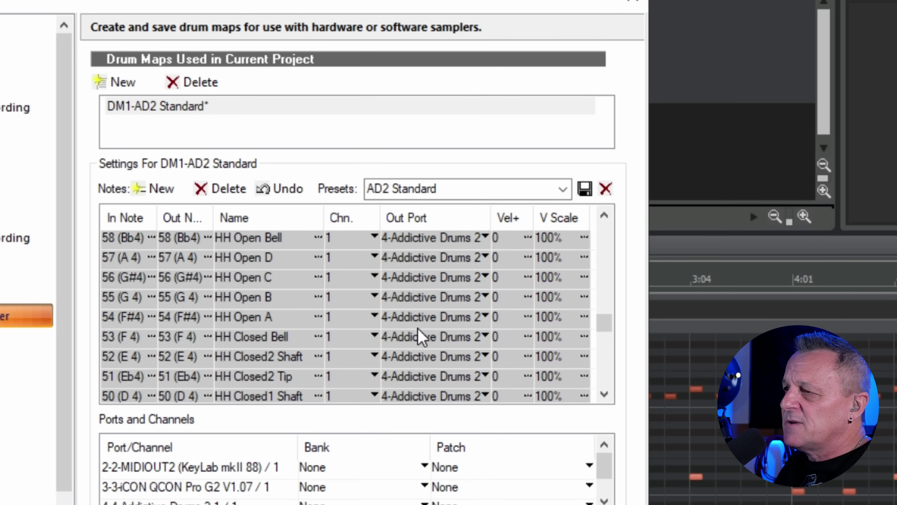
{"action": "scroll", "coordinate": [428, 339], "scroll_direction": "up", "scroll_amount": 2}
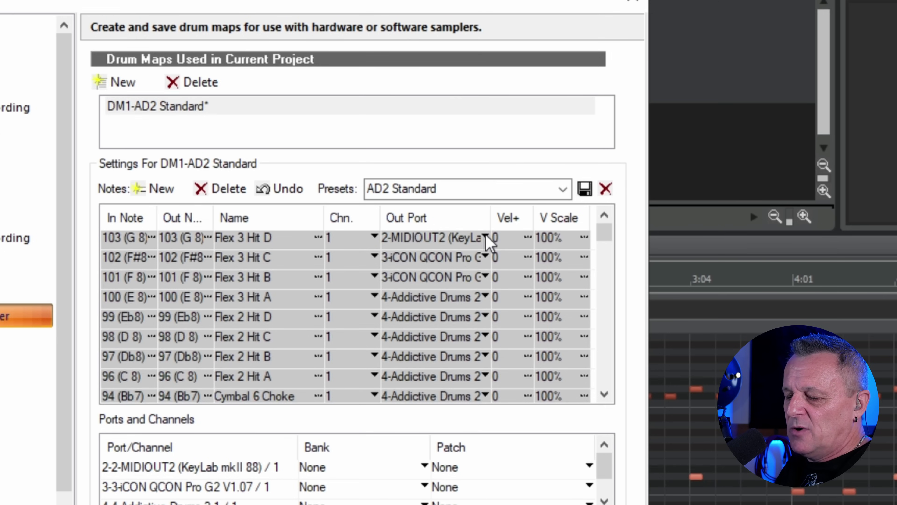
{"action": "key", "text": "shift+ctrl"}
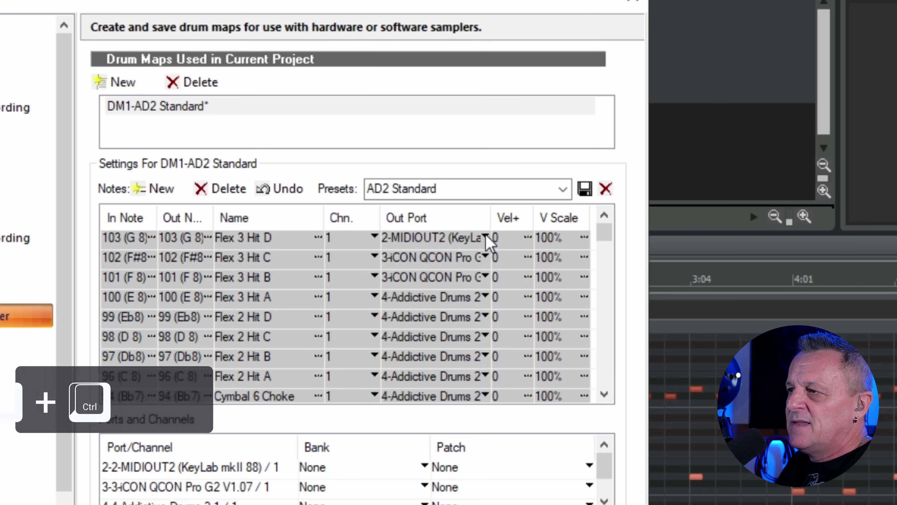
{"action": "left_click", "coordinate": [486, 237]}
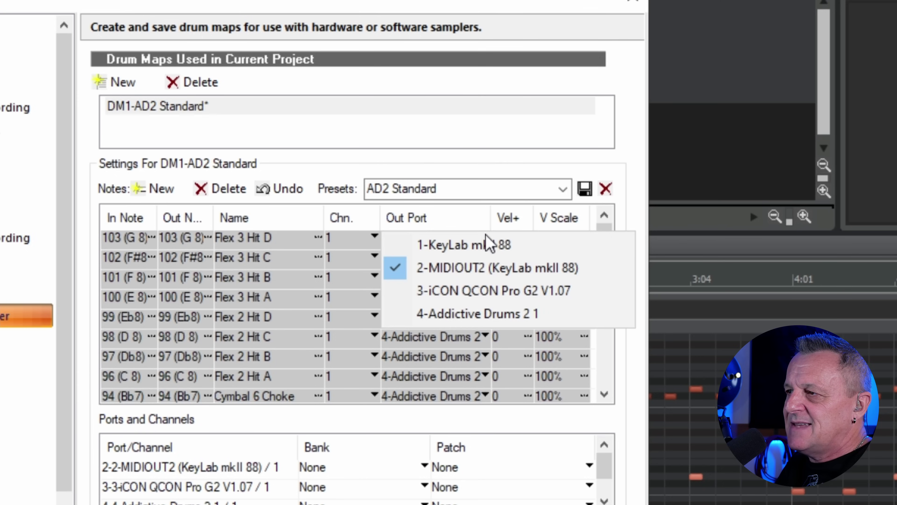
{"action": "left_click", "coordinate": [465, 309]}
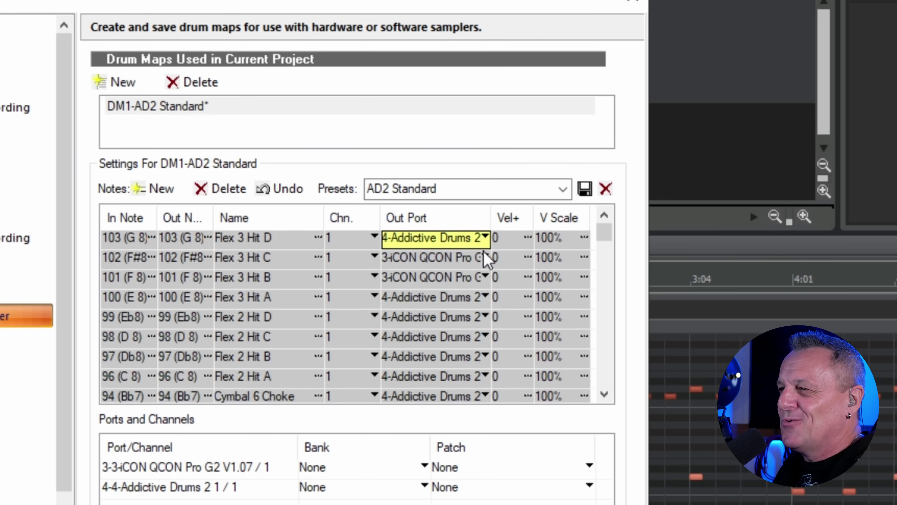
Switch the Out Port of all selected notes to 3-iCON QCON Pro G2 V1.07, and back to 4-Addictive Drums 2 1.
{"action": "left_click", "coordinate": [485, 236]}
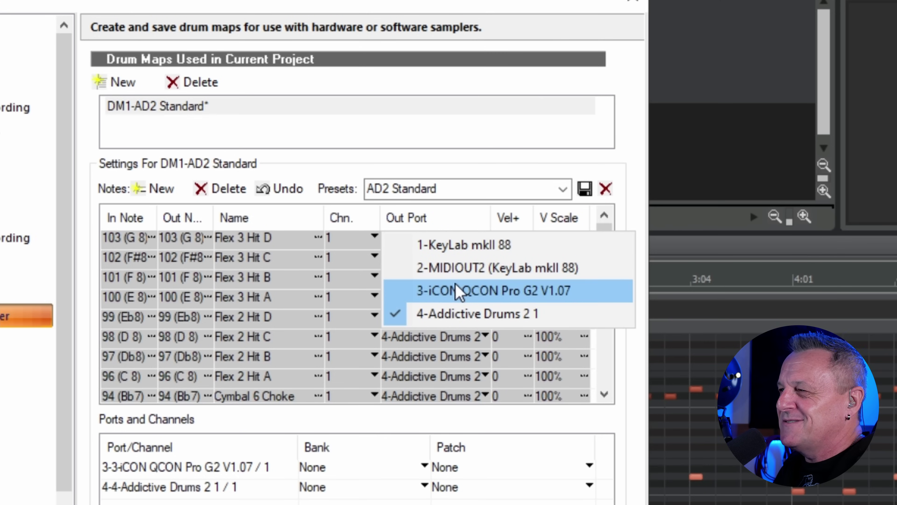
{"action": "left_click", "coordinate": [459, 289]}
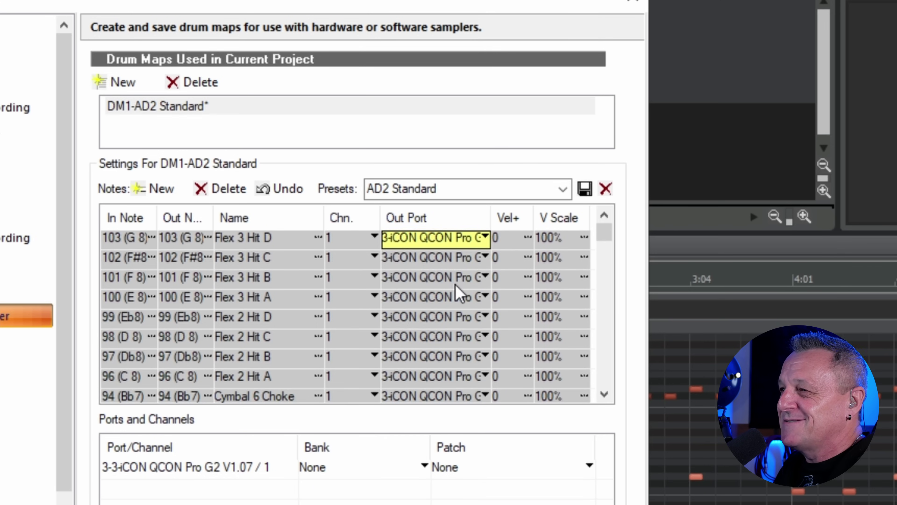
{"action": "left_click", "coordinate": [485, 236]}
{"action": "left_click", "coordinate": [472, 313]}
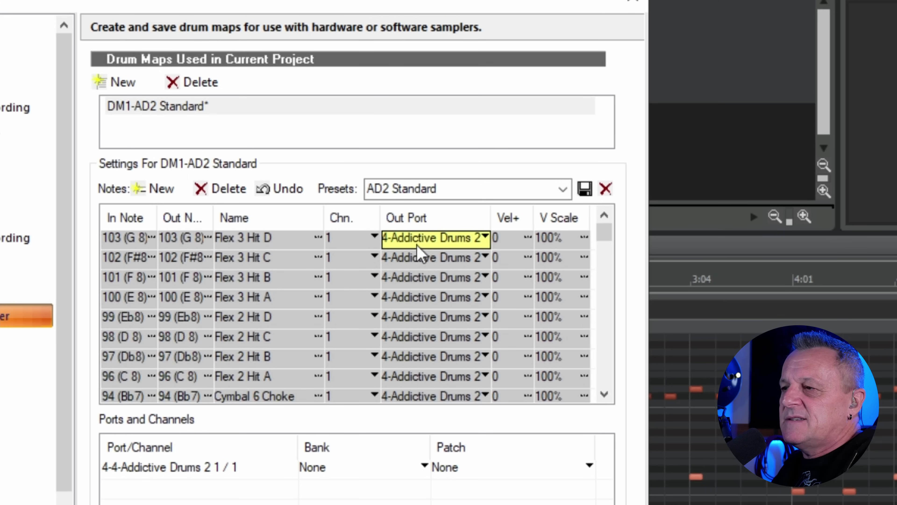
Apply the drum map settings and close the preferences.
{"action": "left_click_drag", "start_coordinate": [606, 237], "coordinate": [609, 207]}
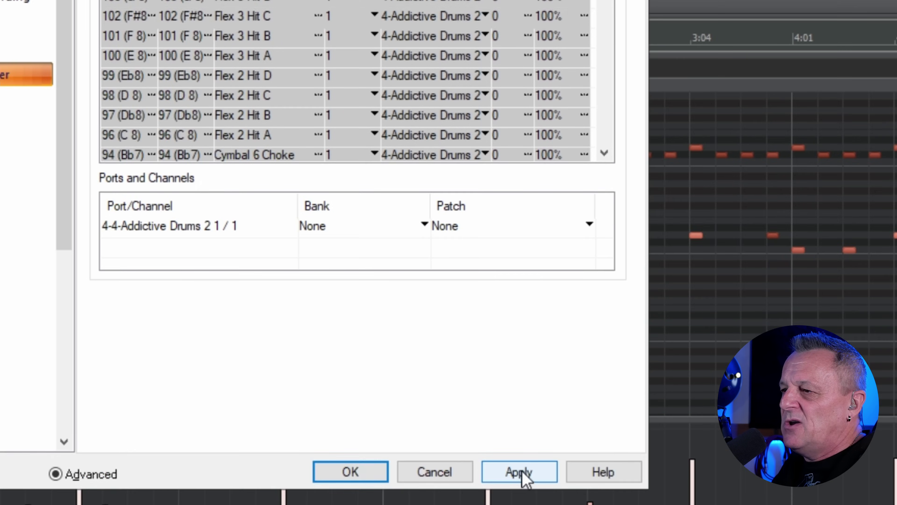
{"action": "left_click", "coordinate": [518, 473]}
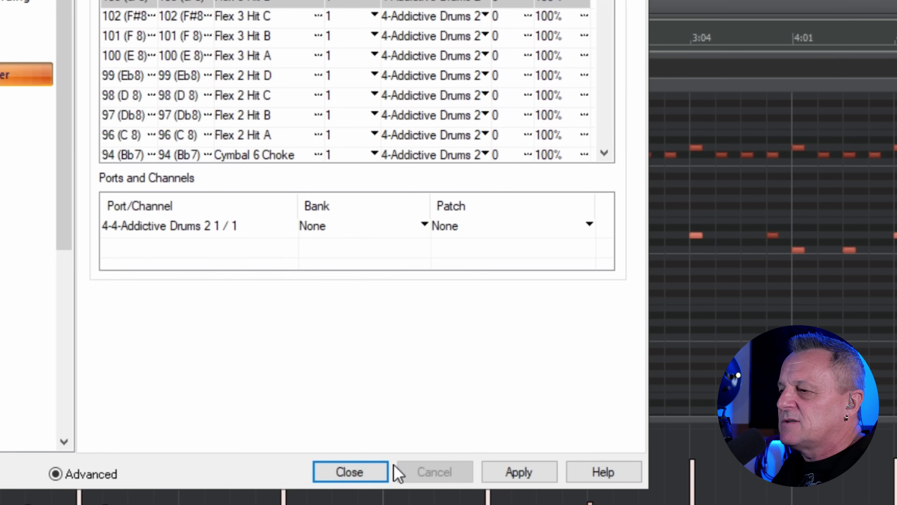
{"action": "left_click", "coordinate": [350, 472]}
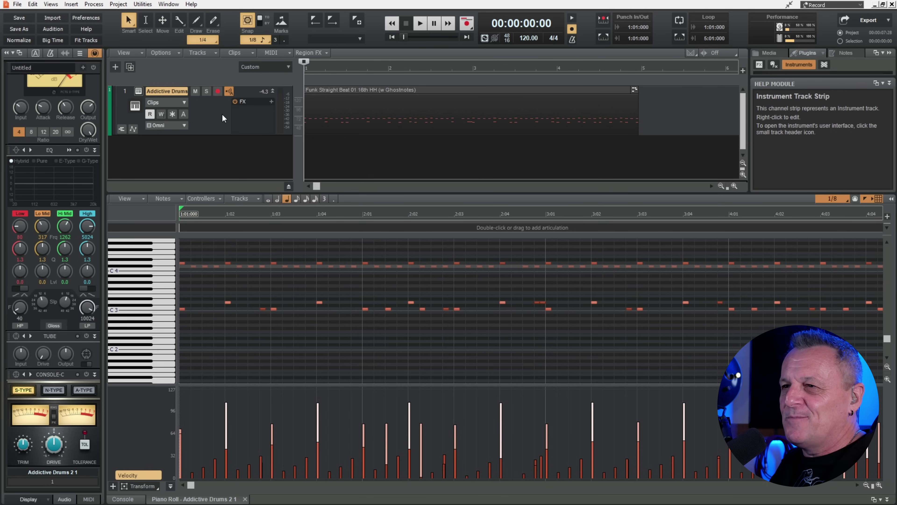
Show the Addictive Drums track's MIDI channel strip and set its output to the drum map DM1-AD2 Standard.
{"action": "left_click", "coordinate": [124, 92]}
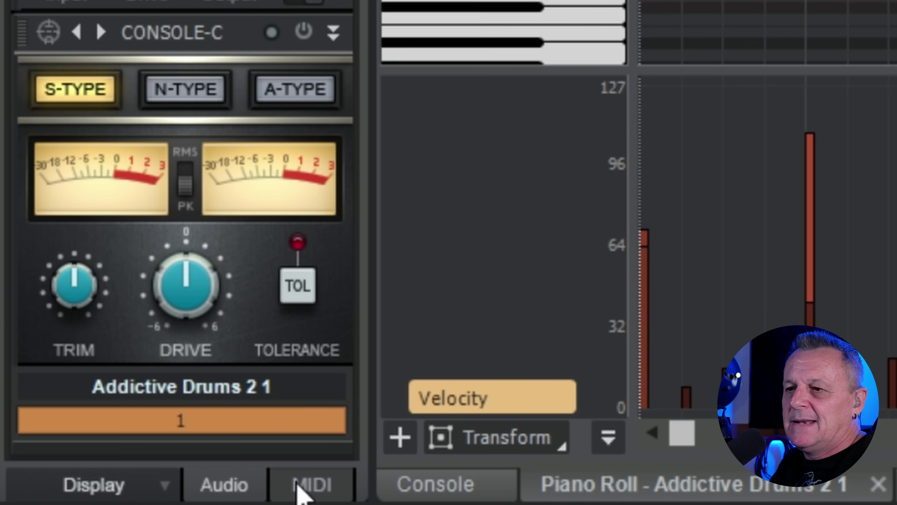
{"action": "left_click", "coordinate": [301, 493]}
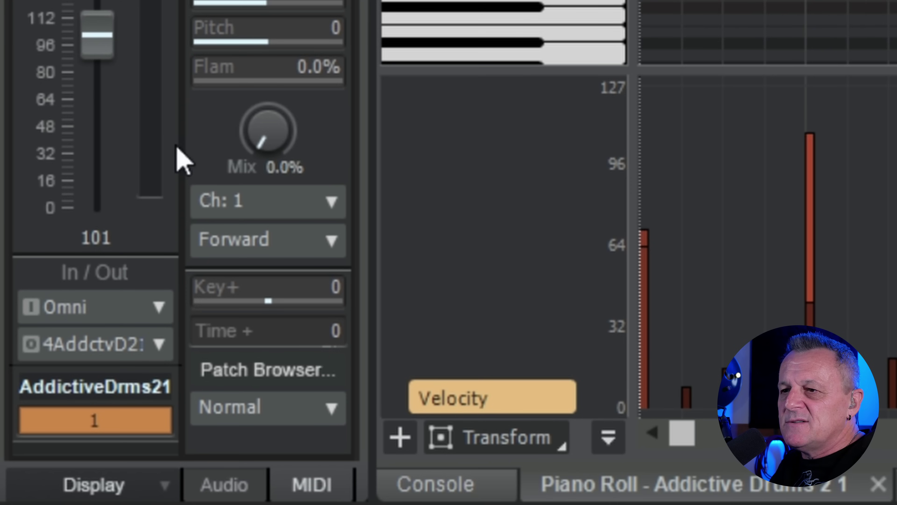
{"action": "left_click", "coordinate": [128, 347]}
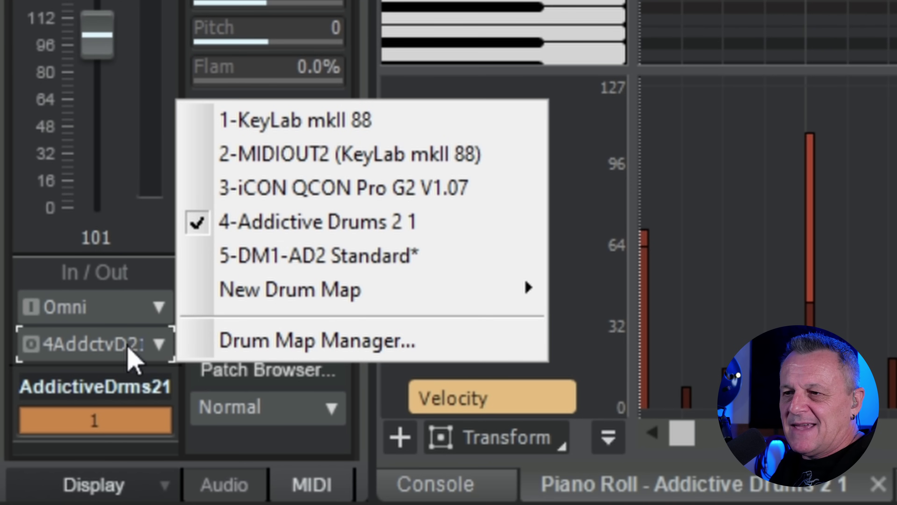
{"action": "left_click", "coordinate": [262, 257]}
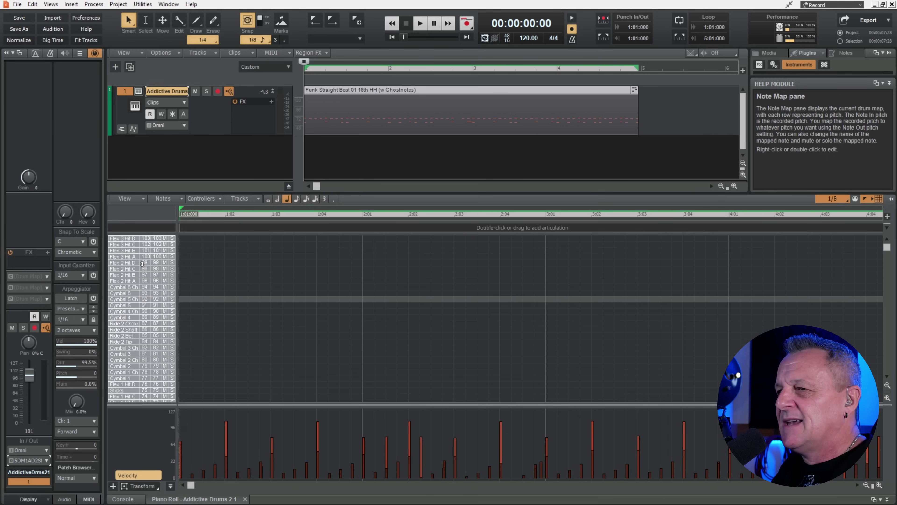
Examine the named drum rows in the Piano Roll's note map, from the hi-hats down to the snare, kick and sweeps.
{"action": "scroll", "coordinate": [113, 323], "scroll_direction": "down", "scroll_amount": 10}
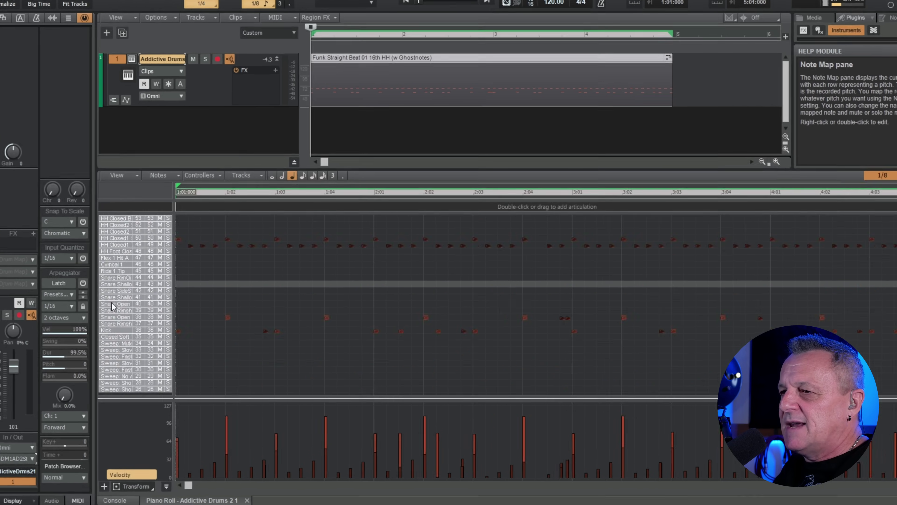
{"action": "scroll", "coordinate": [113, 306], "scroll_direction": "up", "scroll_amount": 2}
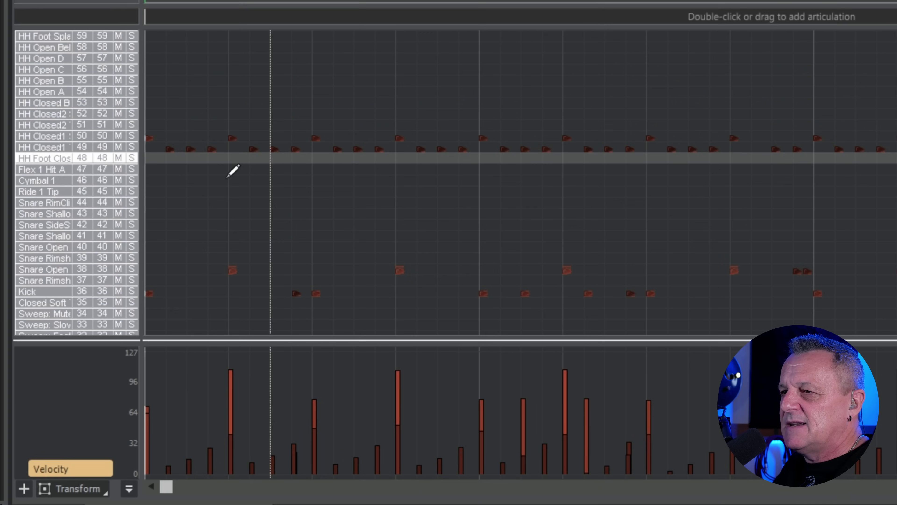
{"action": "left_click", "coordinate": [23, 181]}
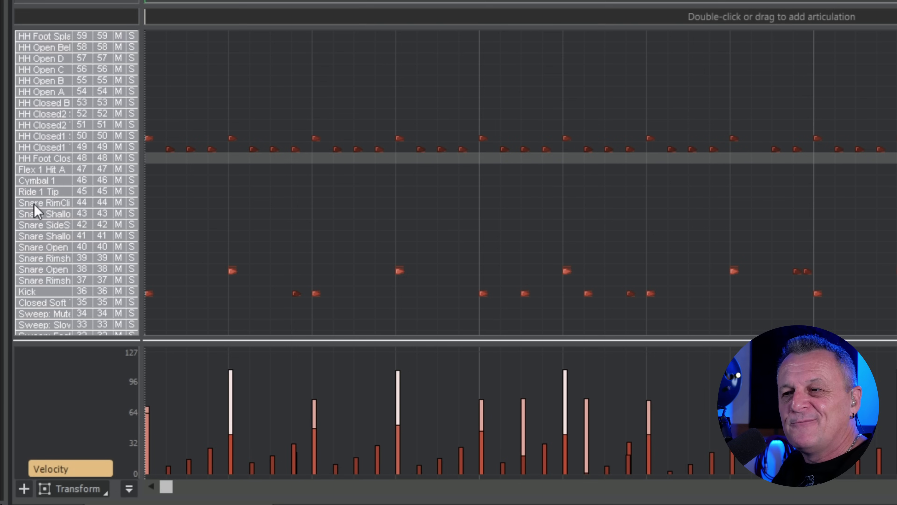
{"action": "left_click", "coordinate": [119, 158]}
{"action": "left_click", "coordinate": [119, 158]}
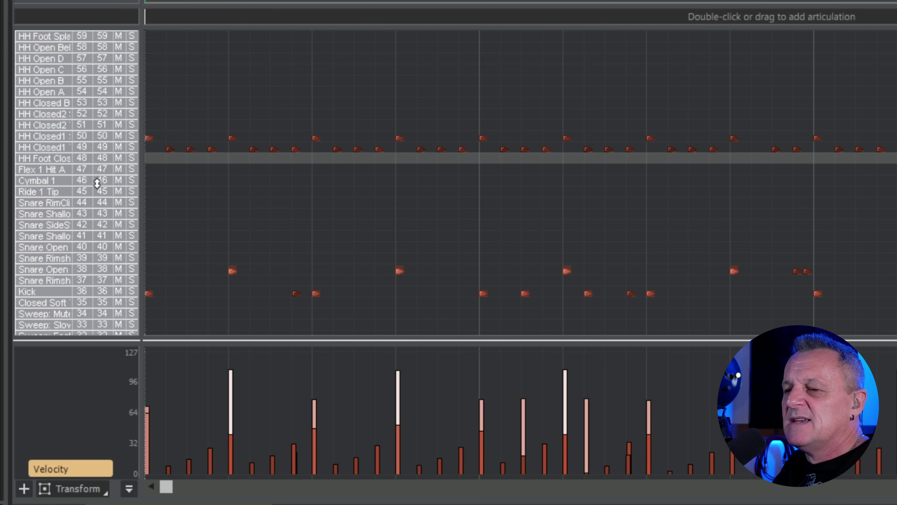
{"action": "scroll", "coordinate": [370, 198], "scroll_direction": "down", "scroll_amount": 3}
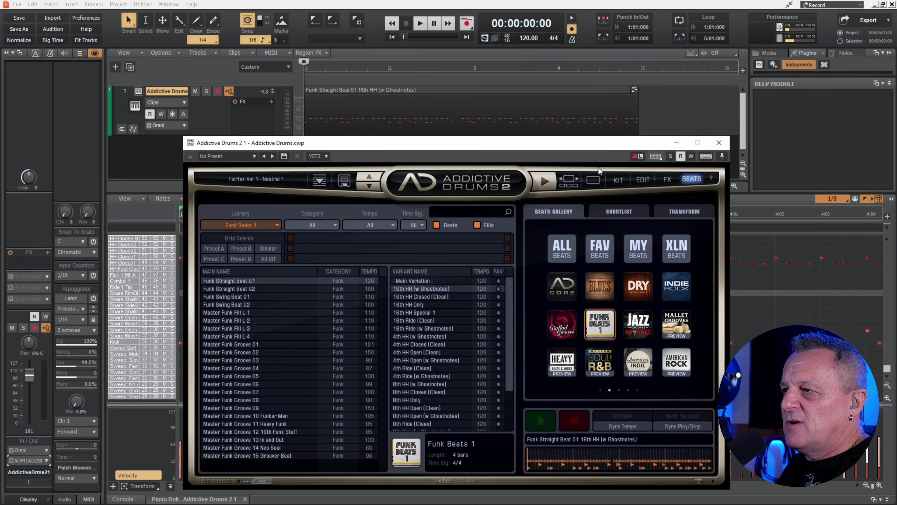
Show the kit page of Addictive Drums 2, move its window clear of the lower view and open the Console.
{"action": "left_click", "coordinate": [618, 179]}
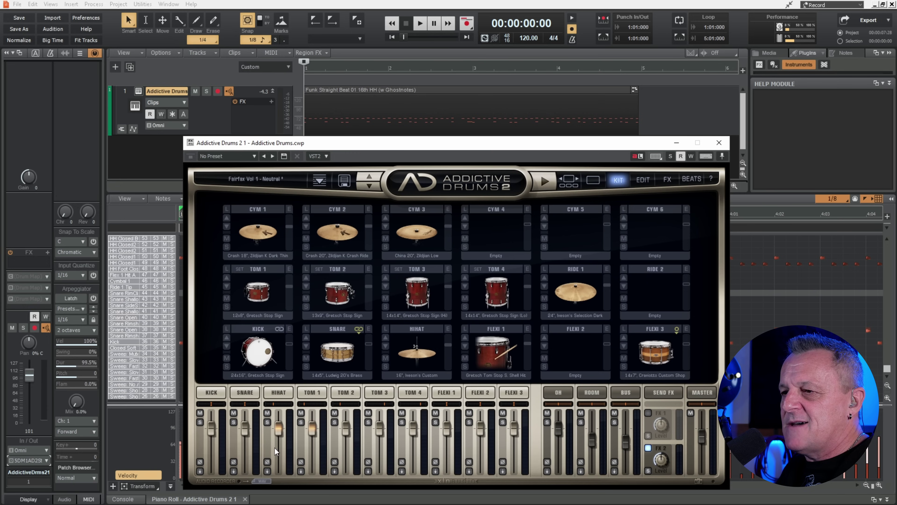
{"action": "left_click_drag", "start_coordinate": [487, 146], "coordinate": [562, 82]}
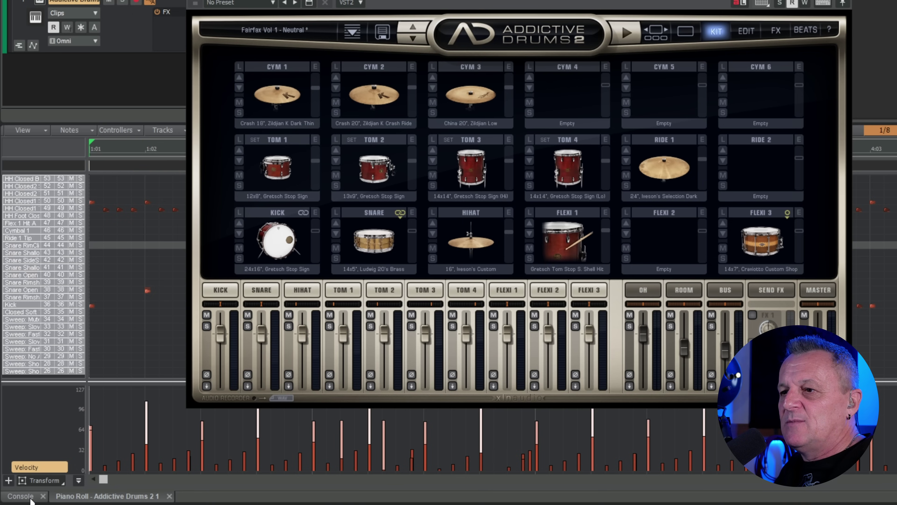
{"action": "left_click", "coordinate": [25, 496]}
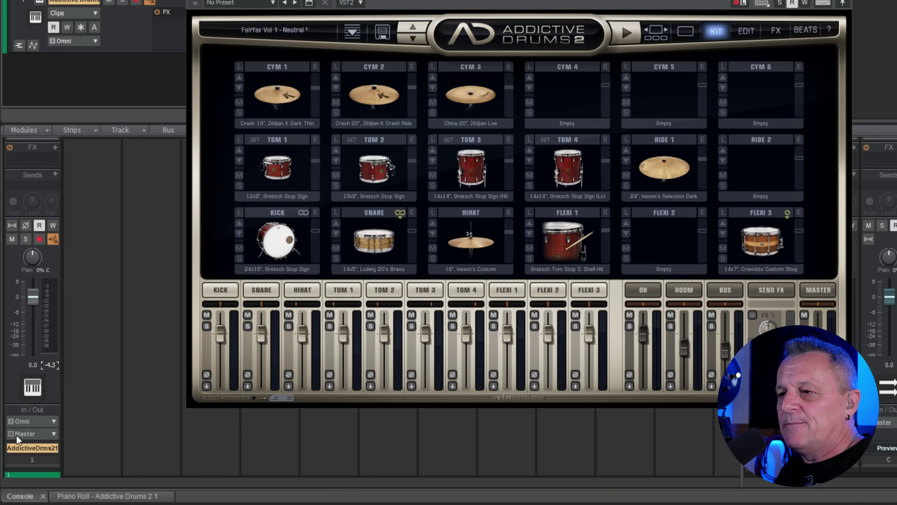
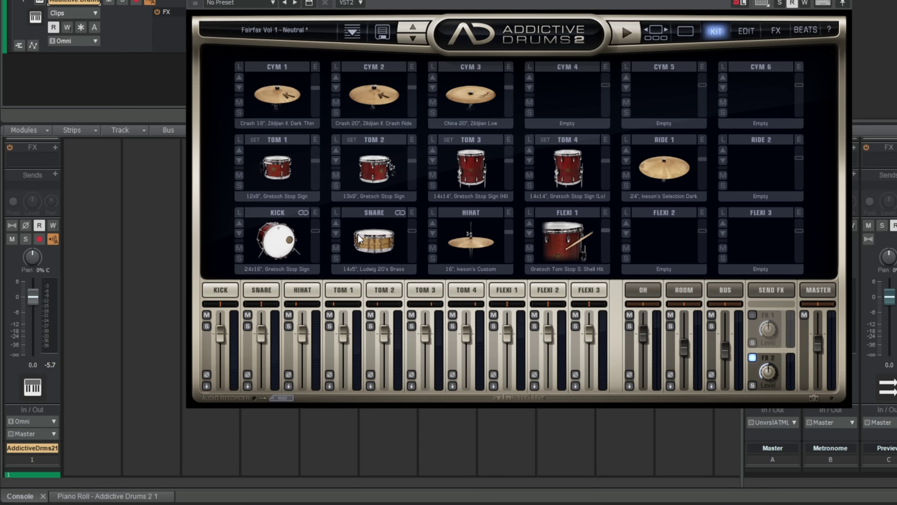
Mute the OH, Room and Bus channels, turn off Send FX 2 and audition the snare on its own.
{"action": "left_click", "coordinate": [372, 242]}
{"action": "left_click", "coordinate": [372, 242]}
{"action": "left_click", "coordinate": [630, 315]}
{"action": "left_click", "coordinate": [670, 315]}
{"action": "left_click", "coordinate": [753, 358]}
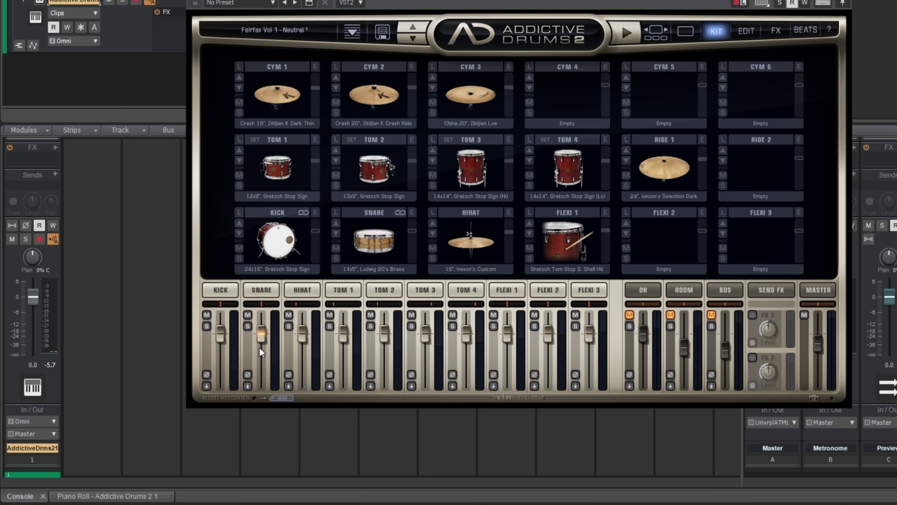
{"action": "left_click", "coordinate": [376, 237]}
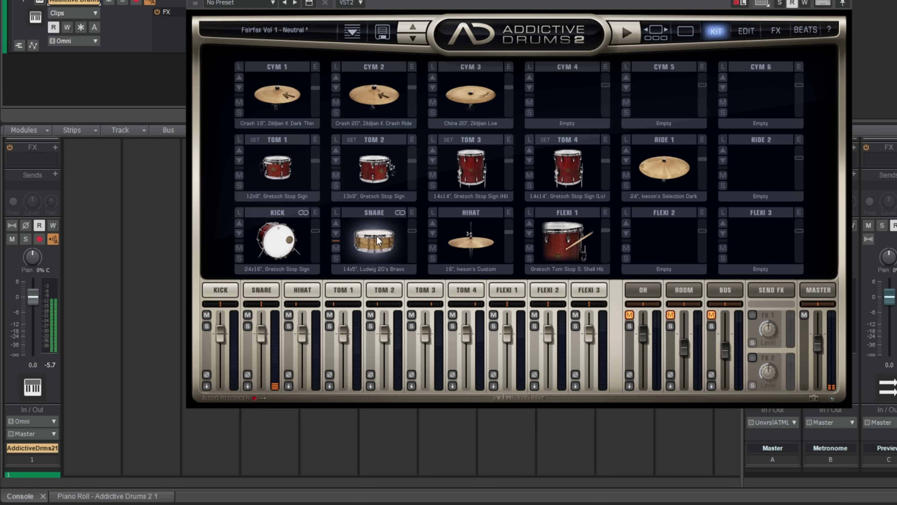
{"action": "left_click", "coordinate": [376, 235]}
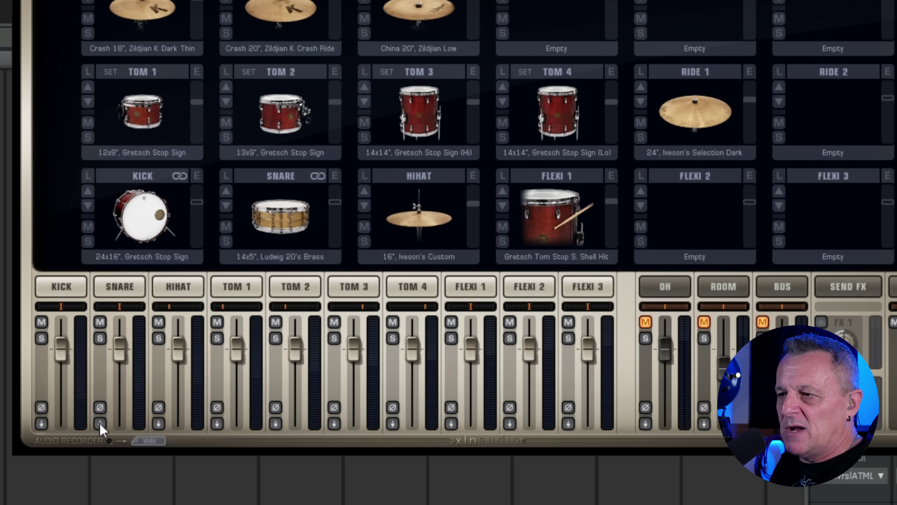
Set the snare channel's output to Separate Out (Pre Fader) in the Addictive Drums mixer.
{"action": "left_click", "coordinate": [100, 423]}
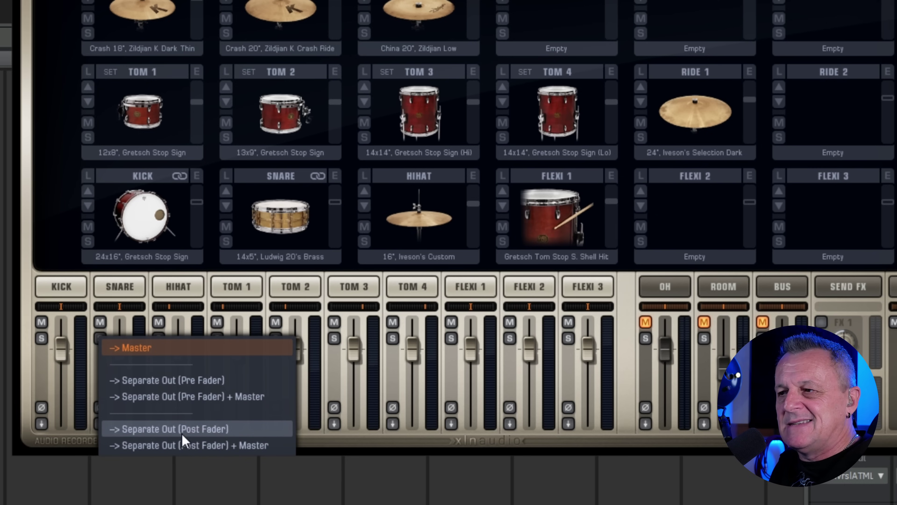
{"action": "left_click", "coordinate": [154, 381]}
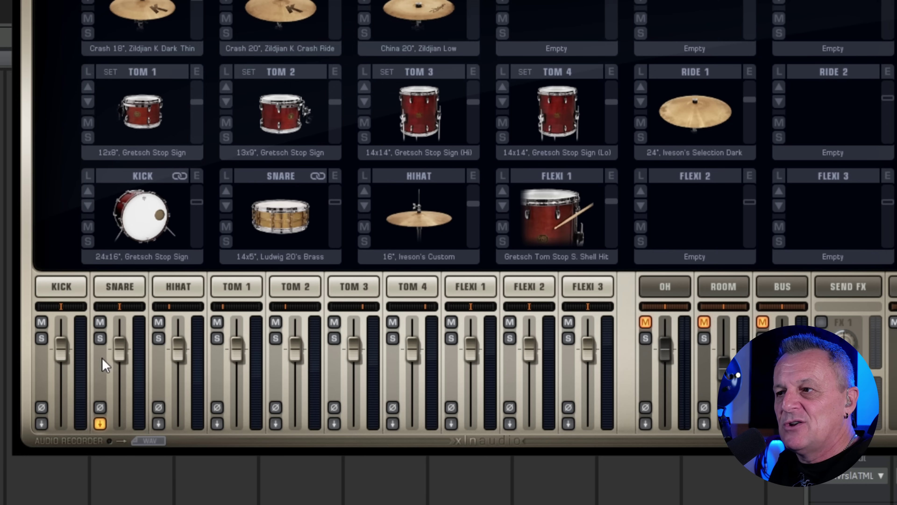
{"action": "mouse_move", "coordinate": [117, 352]}
{"action": "left_mouse_down"}
{"action": "mouse_move", "coordinate": [126, 438]}
{"action": "mouse_move", "coordinate": [119, 352]}
{"action": "left_mouse_up"}
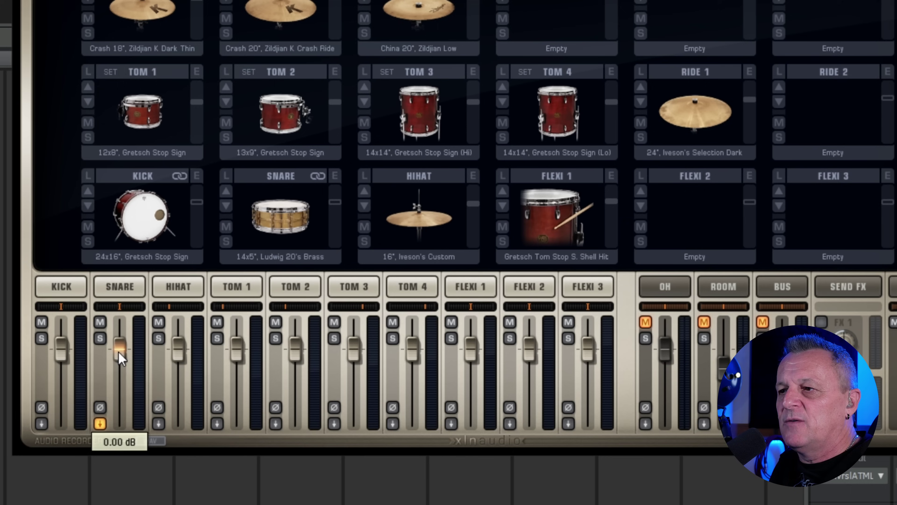
Switch the snare channel's output to Separate Out (Post Fader) and back to Separate Out (Pre Fader).
{"action": "left_click", "coordinate": [100, 424]}
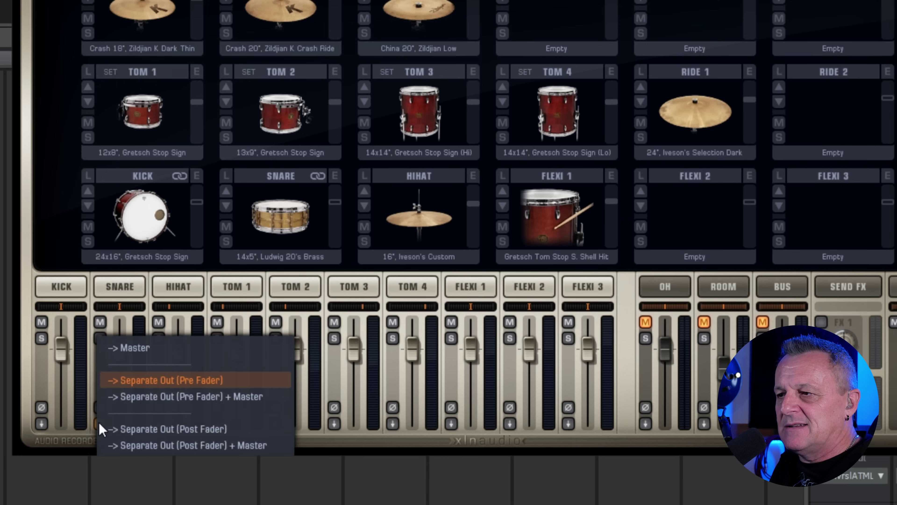
{"action": "left_click", "coordinate": [161, 430]}
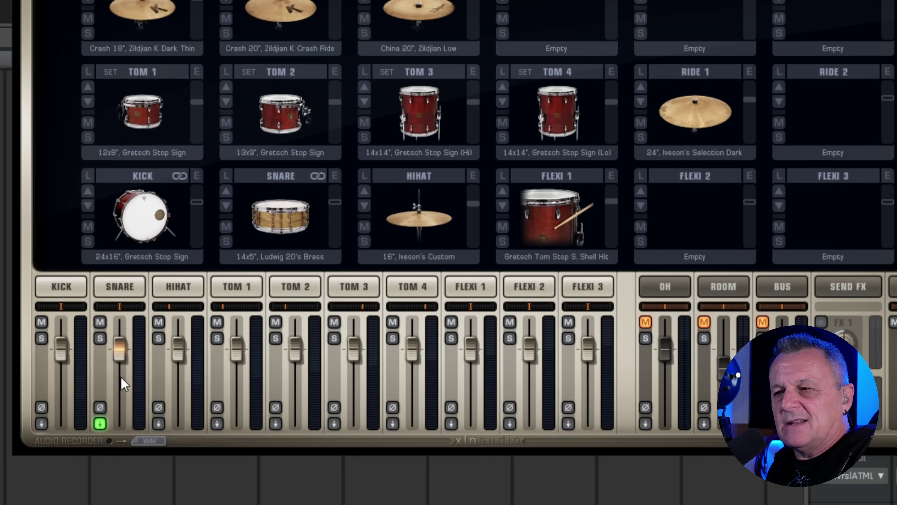
{"action": "left_click", "coordinate": [100, 423]}
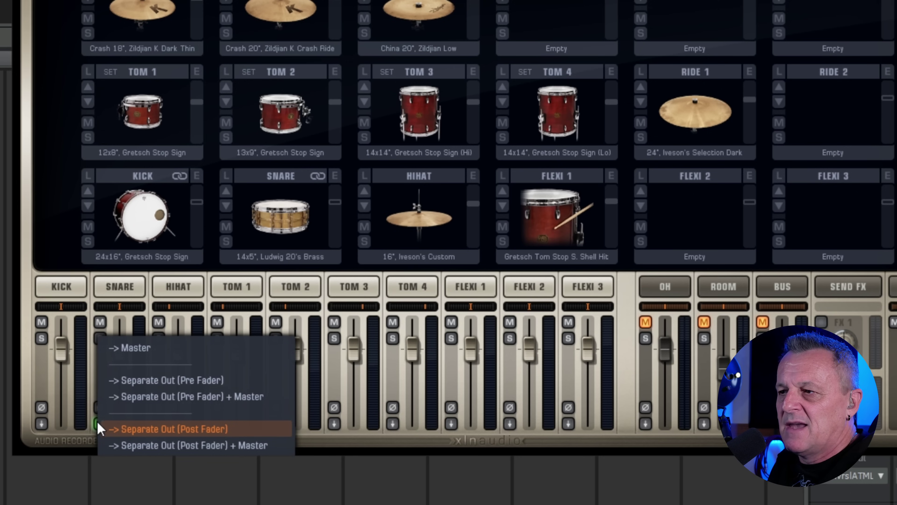
{"action": "left_click", "coordinate": [153, 378]}
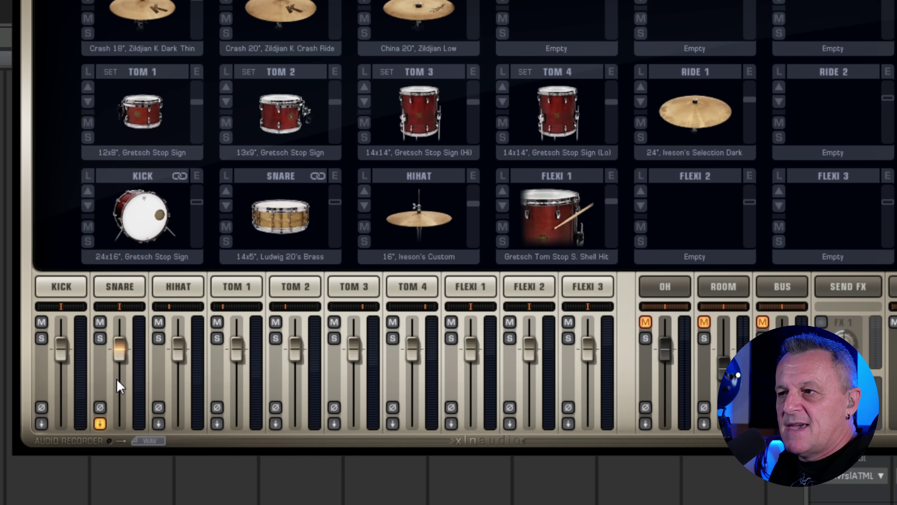
Audition the snare kit piece several times with its separate output enabled.
{"action": "left_click", "coordinate": [289, 216]}
{"action": "left_click", "coordinate": [289, 215]}
{"action": "left_click", "coordinate": [289, 216]}
{"action": "left_click", "coordinate": [290, 216]}
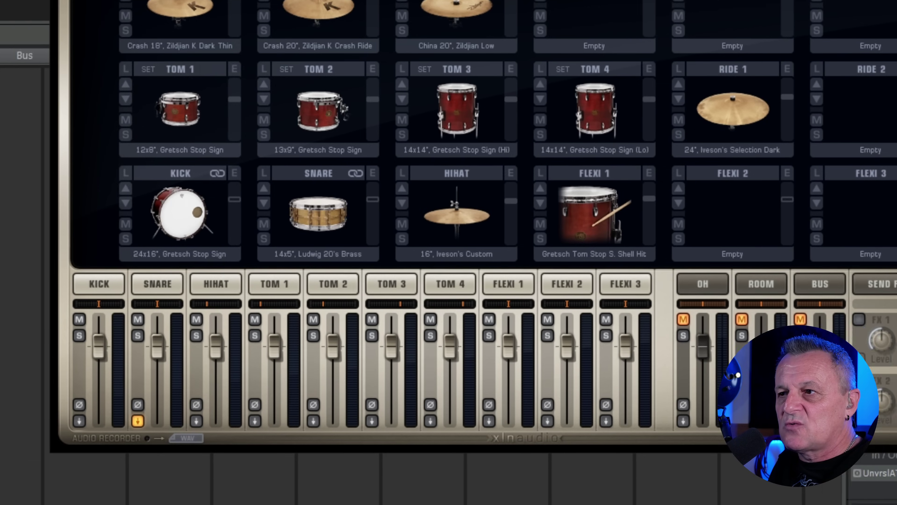
Insert an audio track in the Console and set its input to Snare: Right (mono) of Addictive Drums 2 1.
{"action": "right_click", "coordinate": [135, 191]}
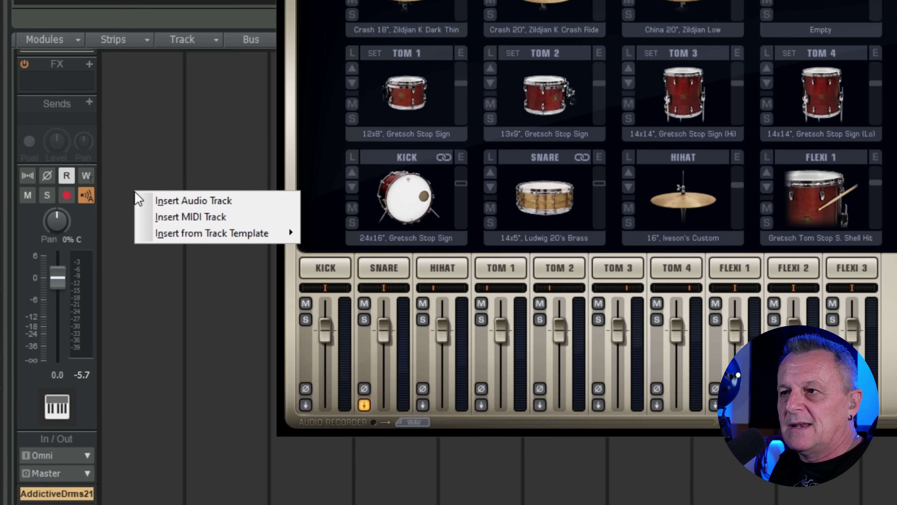
{"action": "left_click", "coordinate": [178, 201]}
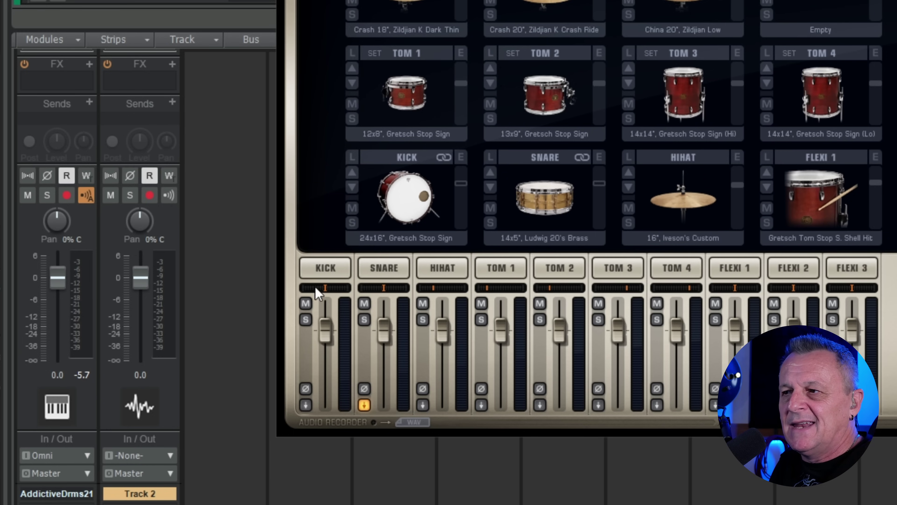
{"action": "left_click", "coordinate": [545, 200]}
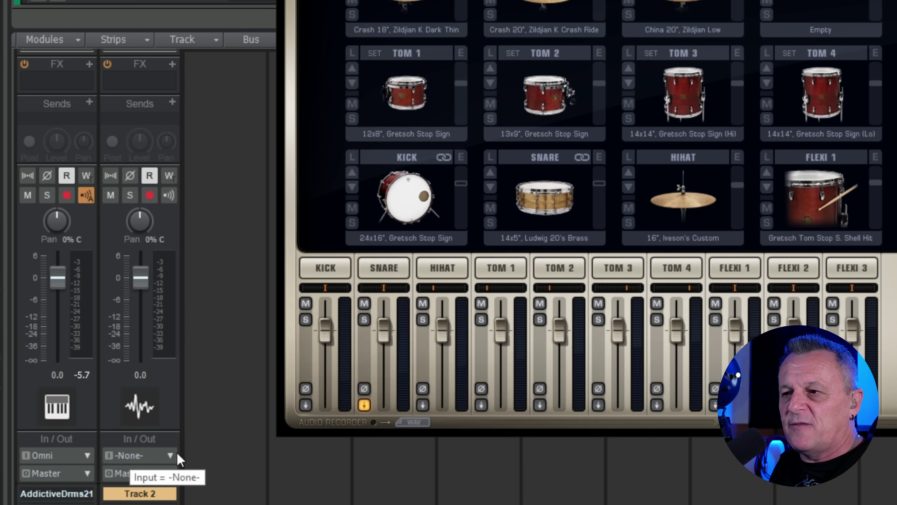
{"action": "left_click", "coordinate": [169, 453]}
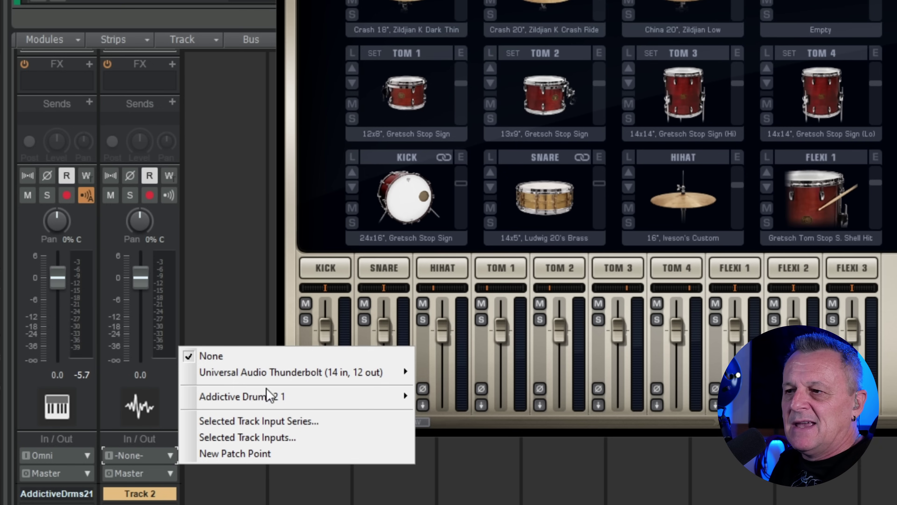
{"action": "mouse_move", "coordinate": [263, 403]}
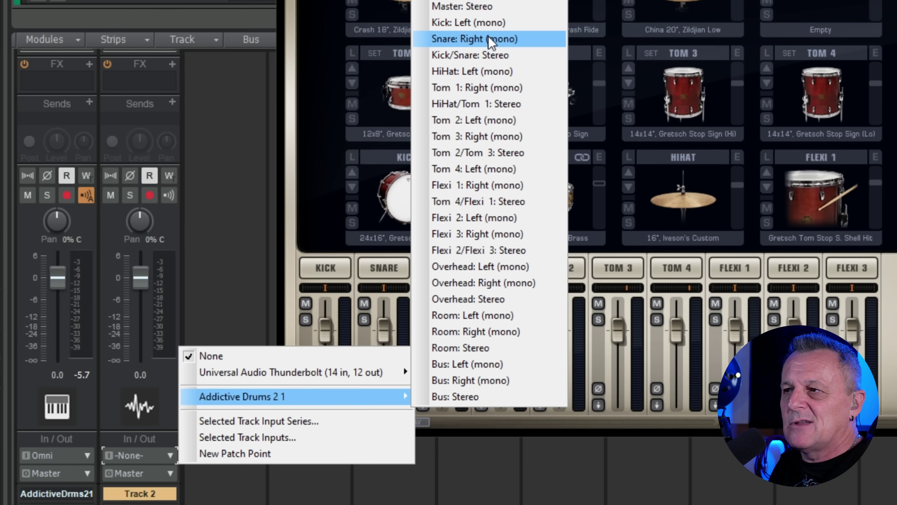
{"action": "left_click", "coordinate": [470, 39]}
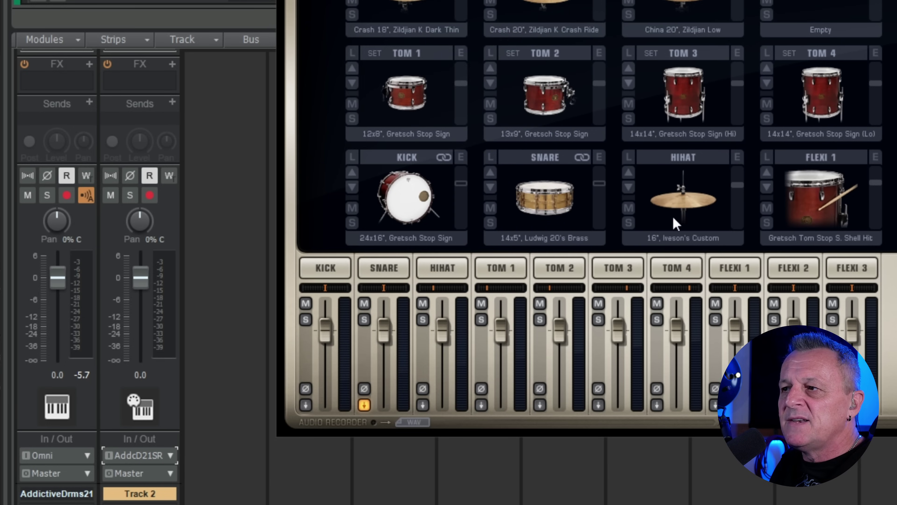
Audition the snare through Track 2, setting the track's volume to -0.9 and its pan to 4% R.
{"action": "left_click", "coordinate": [543, 193]}
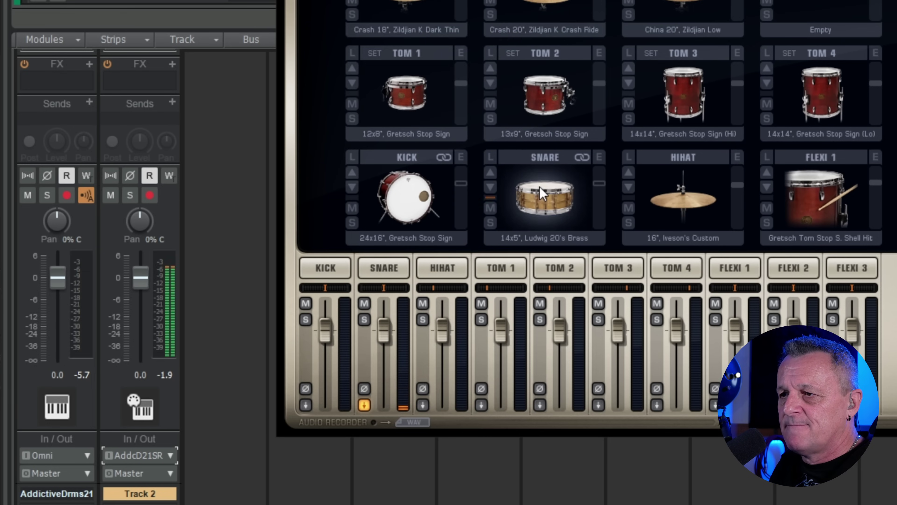
{"action": "left_click", "coordinate": [543, 194]}
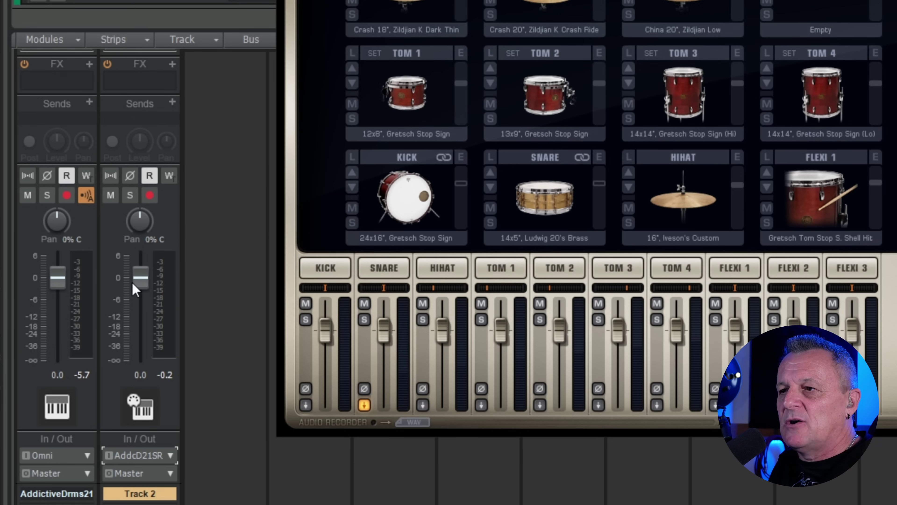
{"action": "mouse_move", "coordinate": [141, 282]}
{"action": "left_mouse_down"}
{"action": "mouse_move", "coordinate": [141, 333]}
{"action": "mouse_move", "coordinate": [141, 282]}
{"action": "left_mouse_up"}
{"action": "left_click", "coordinate": [551, 200]}
{"action": "left_click", "coordinate": [552, 200]}
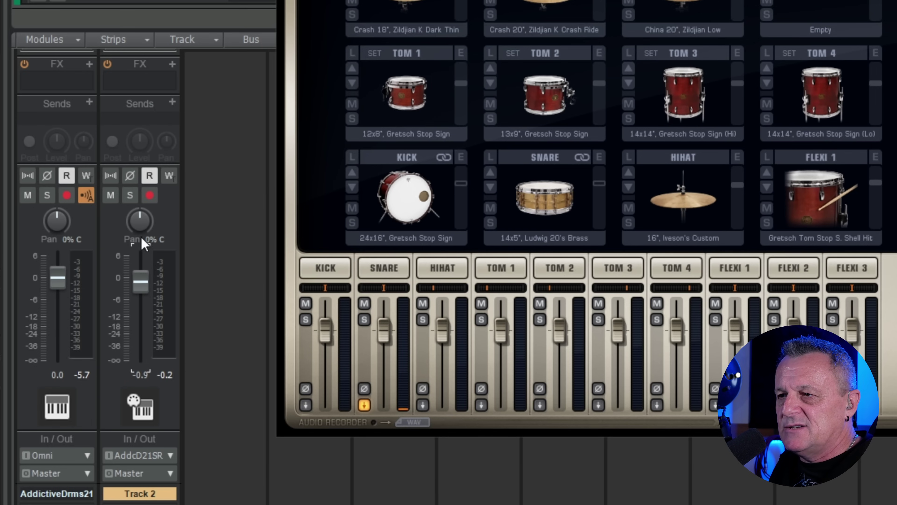
{"action": "left_click_drag", "start_coordinate": [140, 223], "coordinate": [140, 201]}
{"action": "left_click", "coordinate": [499, 211]}
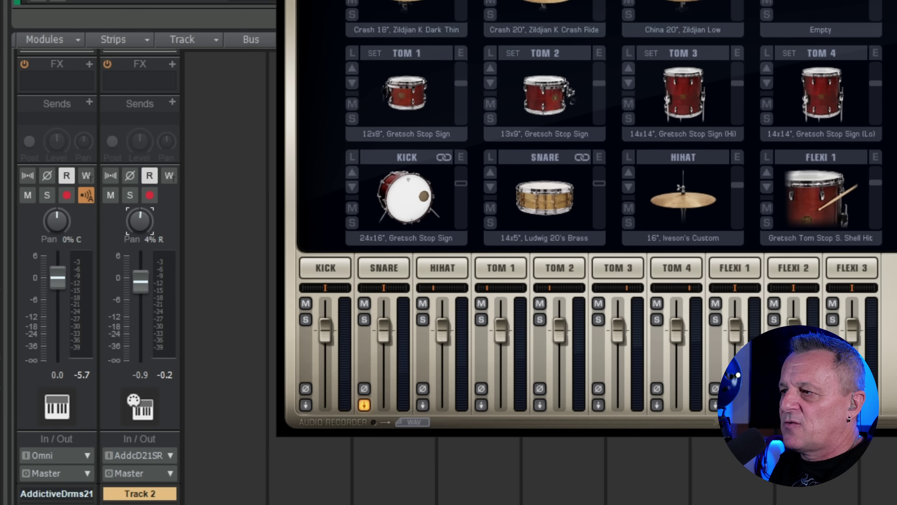
Play the drum beat to hear the snare on Track 2 and try the track's volume fader.
{"action": "key", "text": "space"}
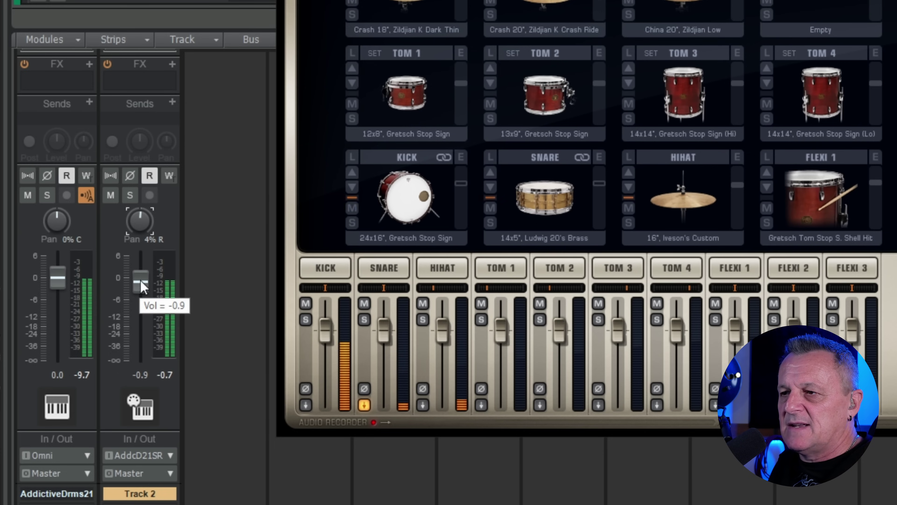
{"action": "key", "text": "space"}
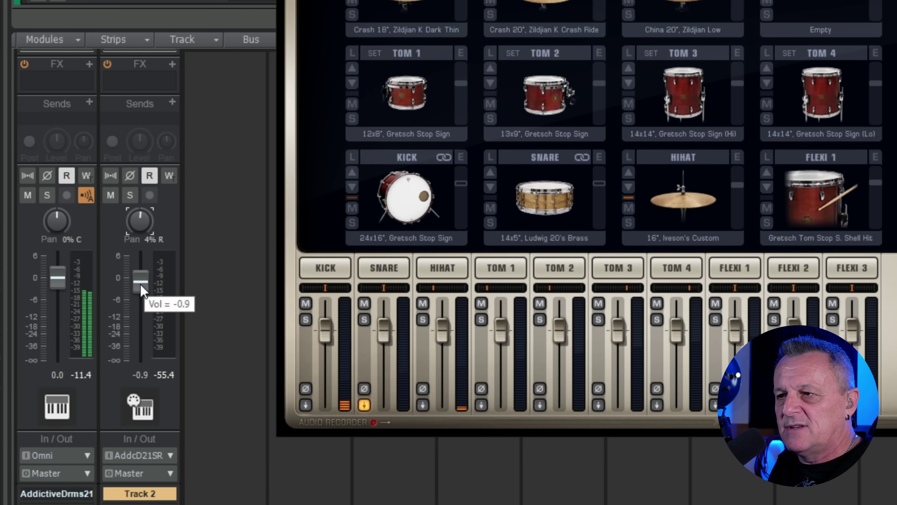
{"action": "mouse_move", "coordinate": [143, 291]}
{"action": "left_mouse_down"}
{"action": "mouse_move", "coordinate": [140, 360]}
{"action": "mouse_move", "coordinate": [143, 290]}
{"action": "left_mouse_up"}
{"action": "key", "text": "space"}
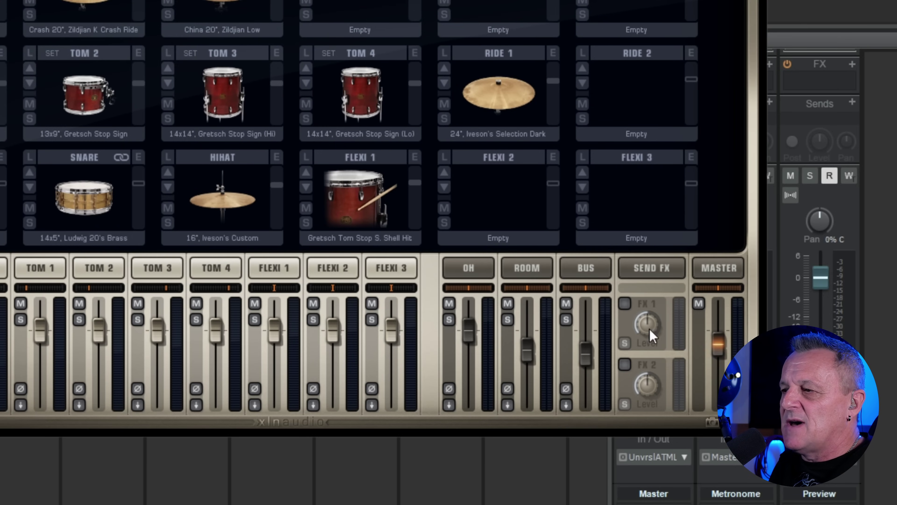
Mute the OH and Room channels in the Addictive Drums mixer and unmute them again.
{"action": "left_click", "coordinate": [449, 303]}
{"action": "left_click", "coordinate": [507, 304]}
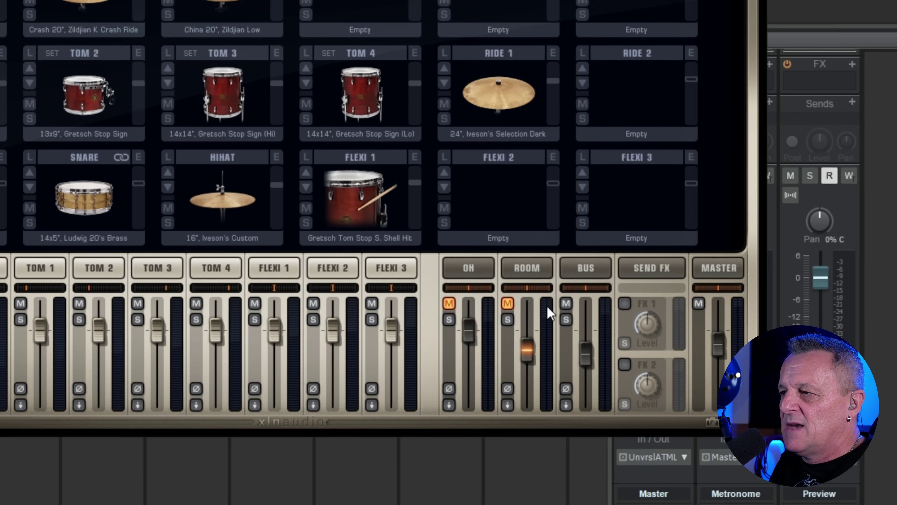
{"action": "left_click", "coordinate": [567, 303]}
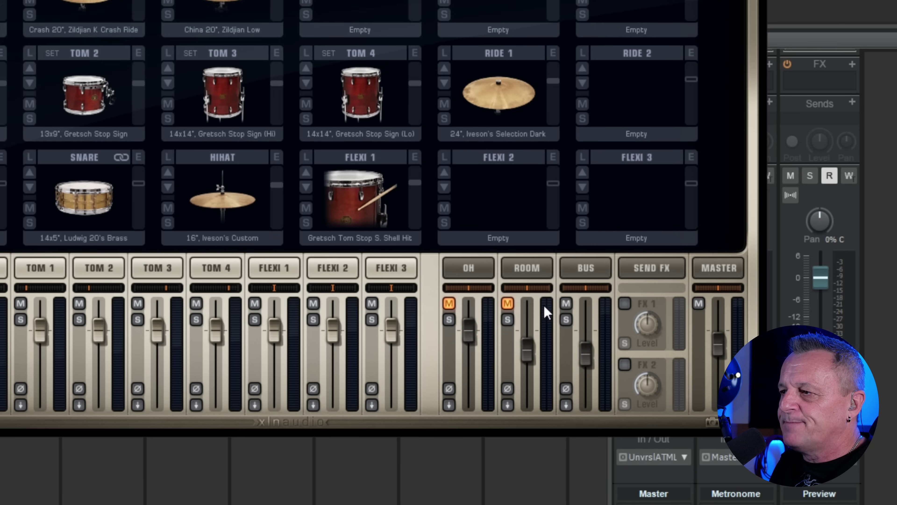
{"action": "left_click", "coordinate": [507, 303]}
{"action": "left_click", "coordinate": [449, 304]}
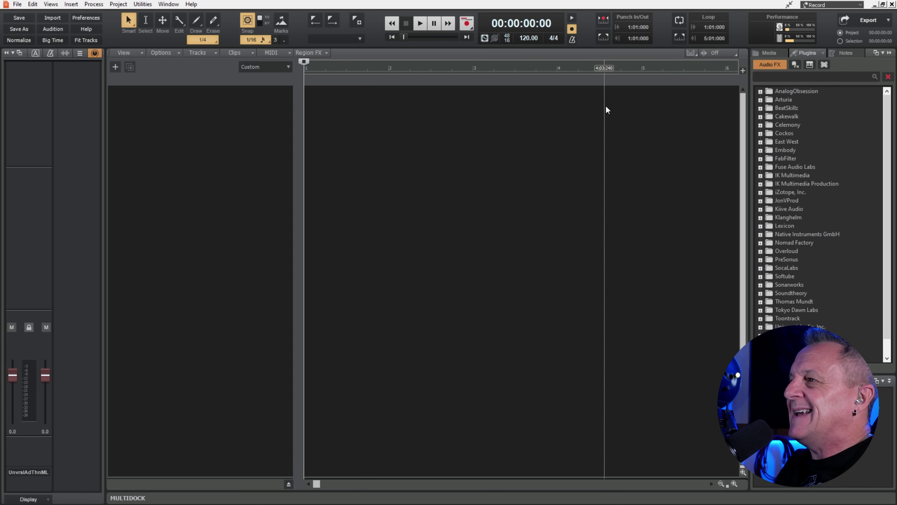
Insert Addictive Drums 2 from the XLN Audio instruments with Instrument Track Per Output and Mono Audio Outputs.
{"action": "left_click", "coordinate": [794, 65]}
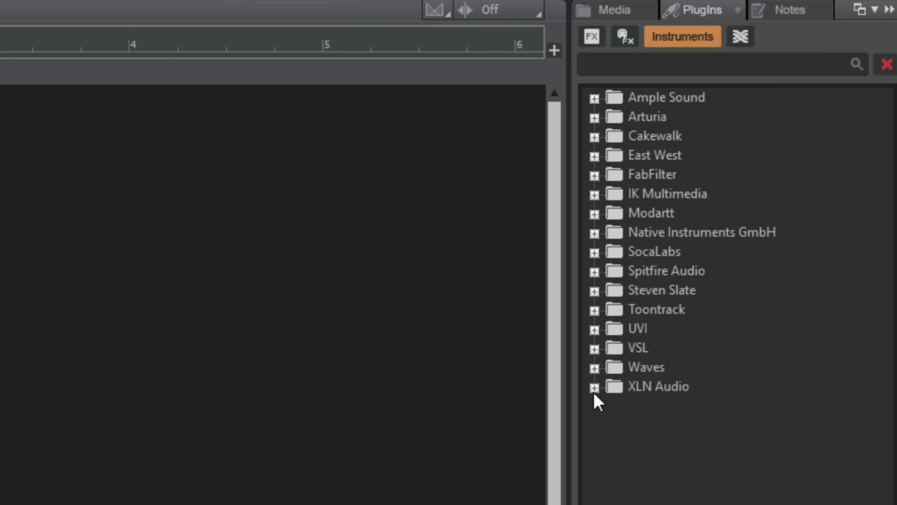
{"action": "left_click", "coordinate": [593, 387]}
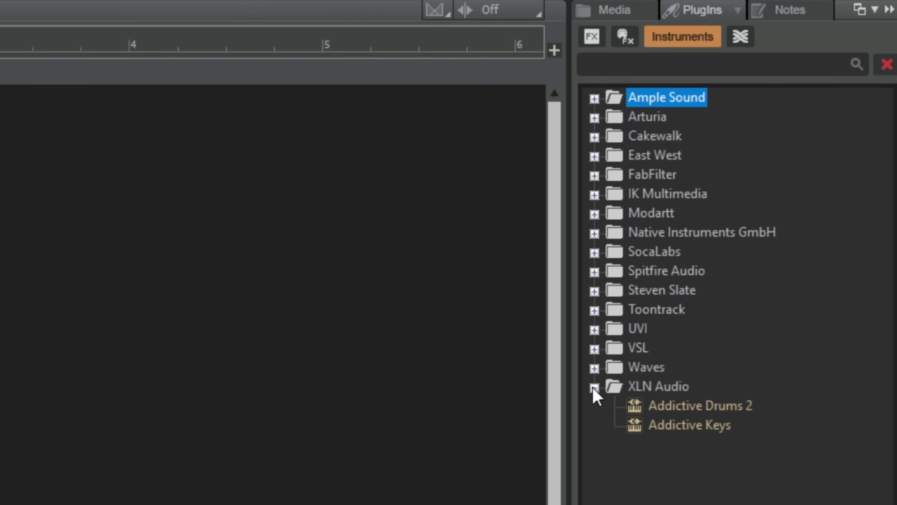
{"action": "double_click", "coordinate": [670, 406]}
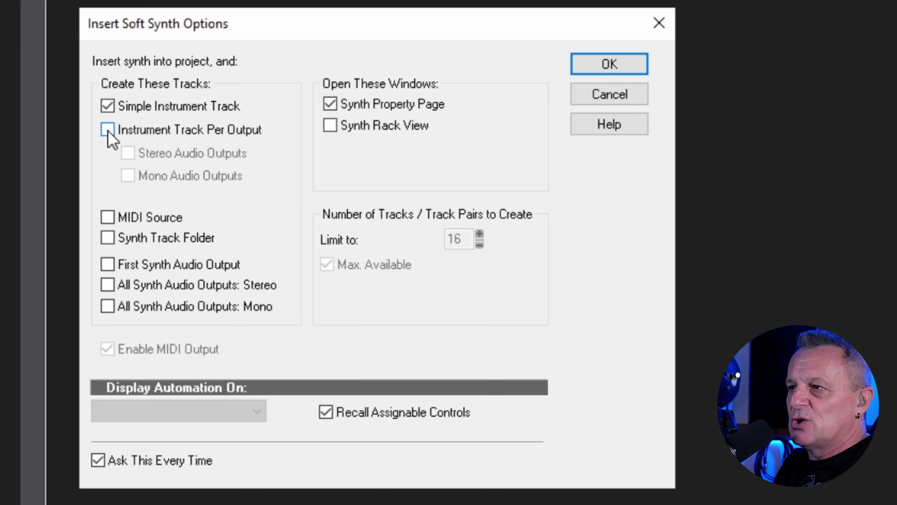
{"action": "left_click", "coordinate": [108, 129]}
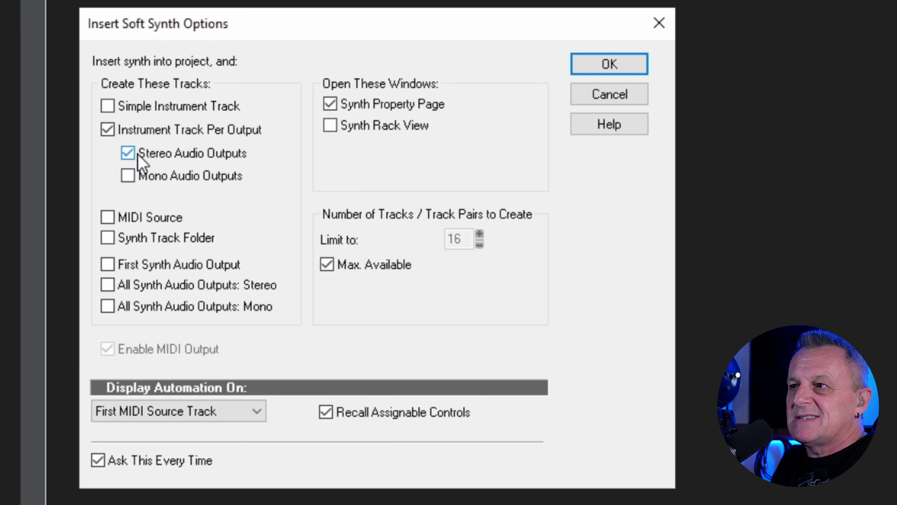
{"action": "left_click", "coordinate": [128, 176]}
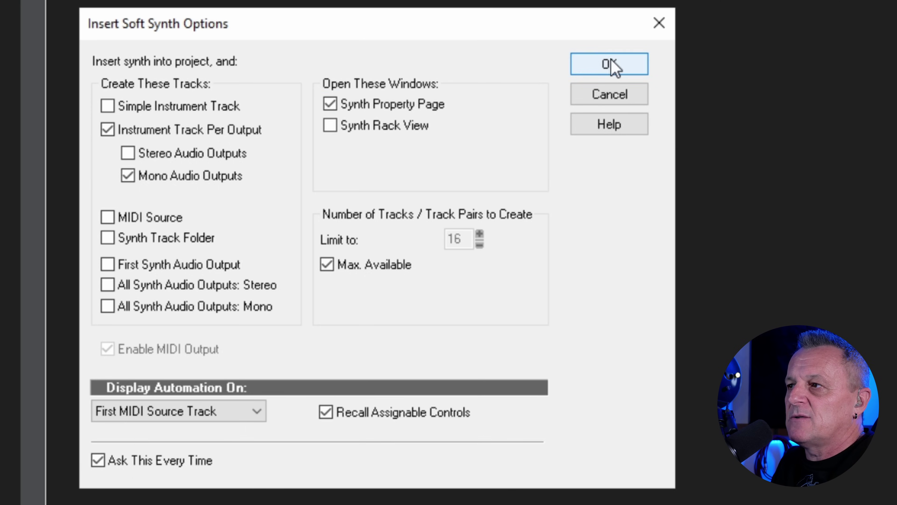
{"action": "left_click", "coordinate": [611, 66]}
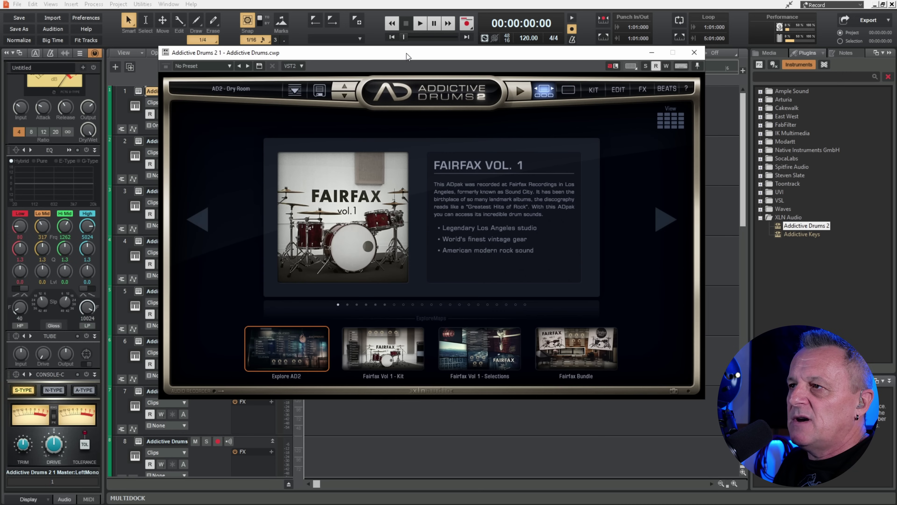
Show the kit page of Addictive Drums 2 beside the track list and look through the new instrument tracks.
{"action": "left_click_drag", "start_coordinate": [407, 57], "coordinate": [546, 91]}
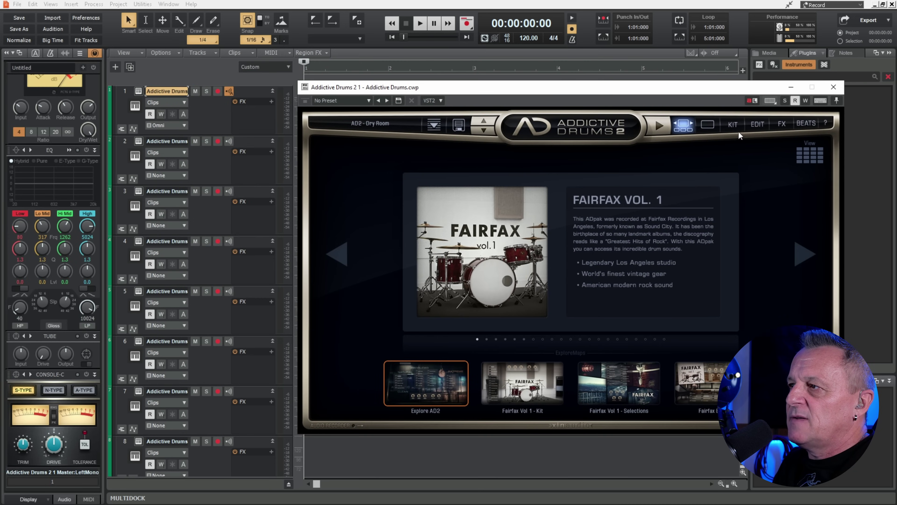
{"action": "left_click", "coordinate": [733, 125]}
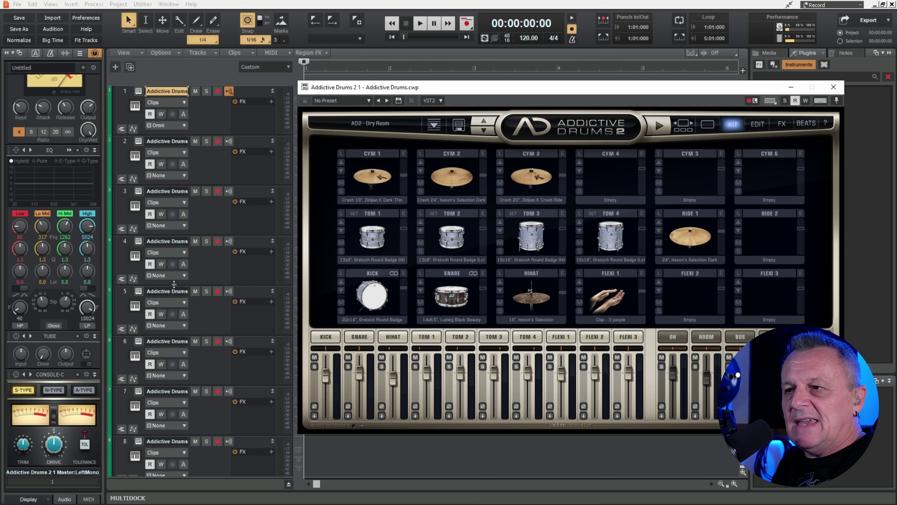
{"action": "scroll", "coordinate": [187, 187], "scroll_direction": "down", "scroll_amount": 7}
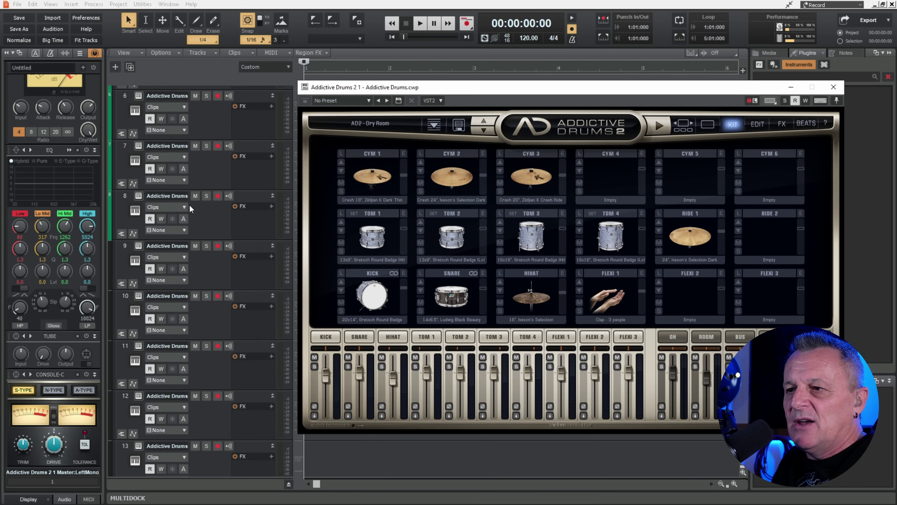
{"action": "scroll", "coordinate": [190, 208], "scroll_direction": "down", "scroll_amount": 4}
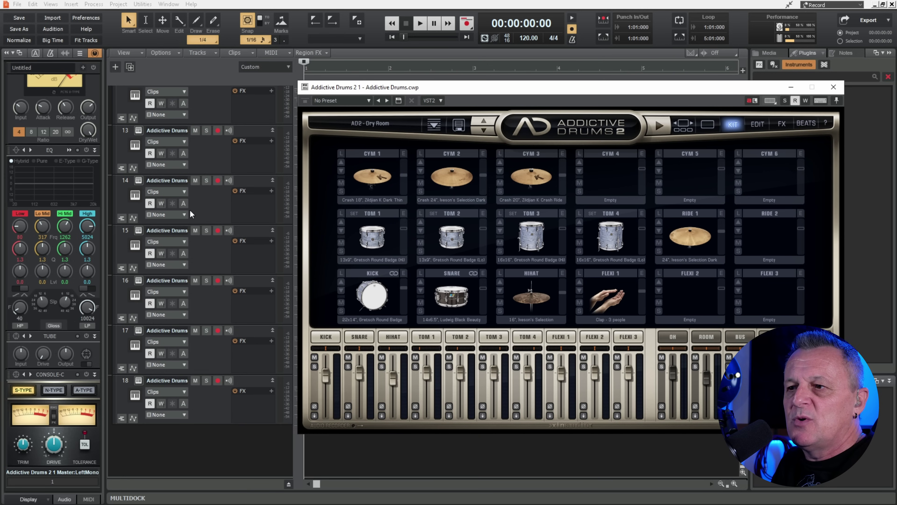
{"action": "scroll", "coordinate": [155, 272], "scroll_direction": "up", "scroll_amount": 10}
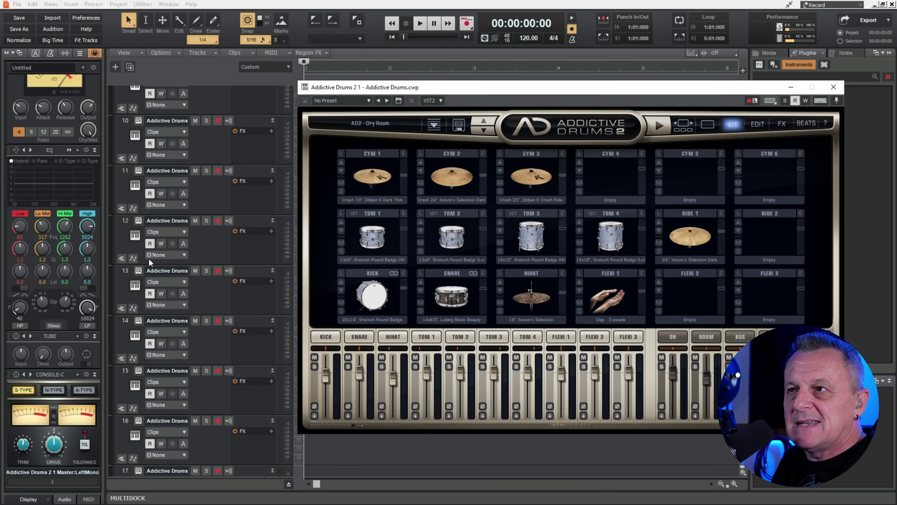
Place the Funk Straight Beat 01 variant 16th HH (w Ghostnotes) from the Funk Beats 1 library at the start of track 1.
{"action": "scroll", "coordinate": [190, 201], "scroll_direction": "up", "scroll_amount": 2}
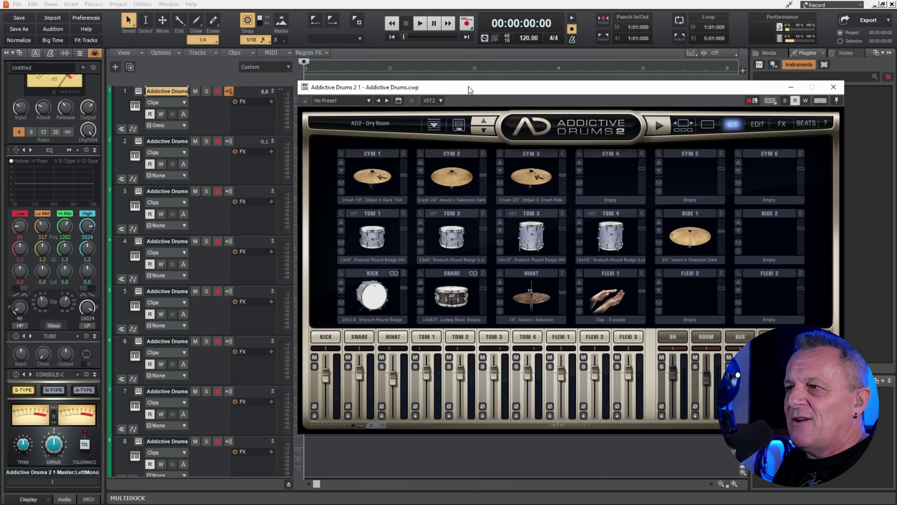
{"action": "left_click_drag", "start_coordinate": [468, 90], "coordinate": [479, 134]}
{"action": "left_click", "coordinate": [816, 167]}
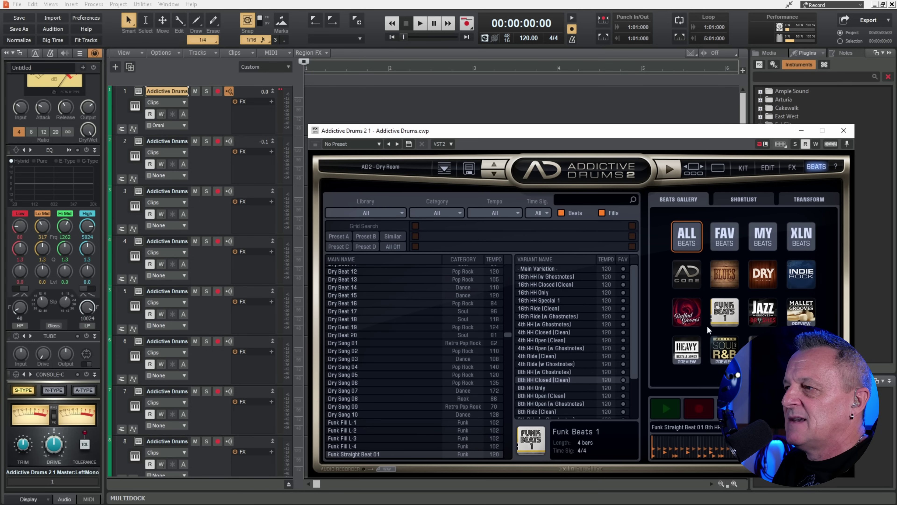
{"action": "left_click", "coordinate": [725, 311]}
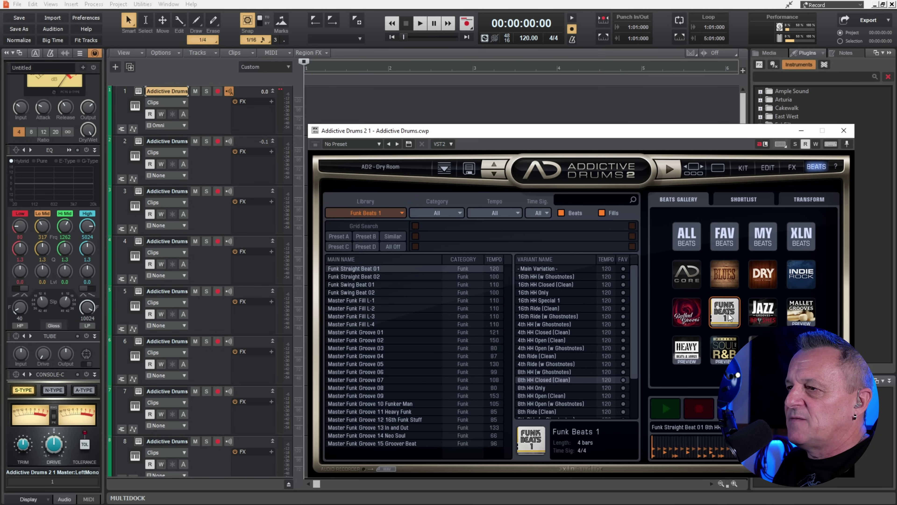
{"action": "left_click", "coordinate": [550, 277]}
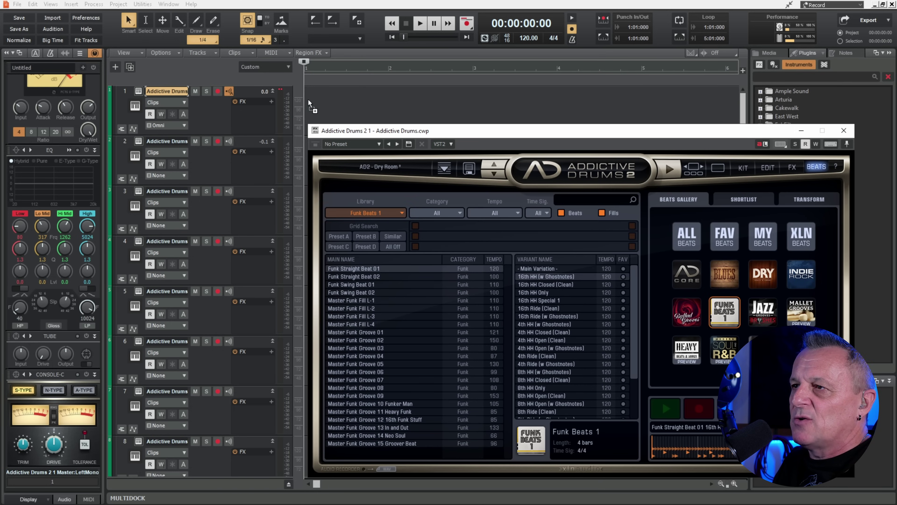
{"action": "left_click_drag", "start_coordinate": [306, 103], "coordinate": [307, 101]}
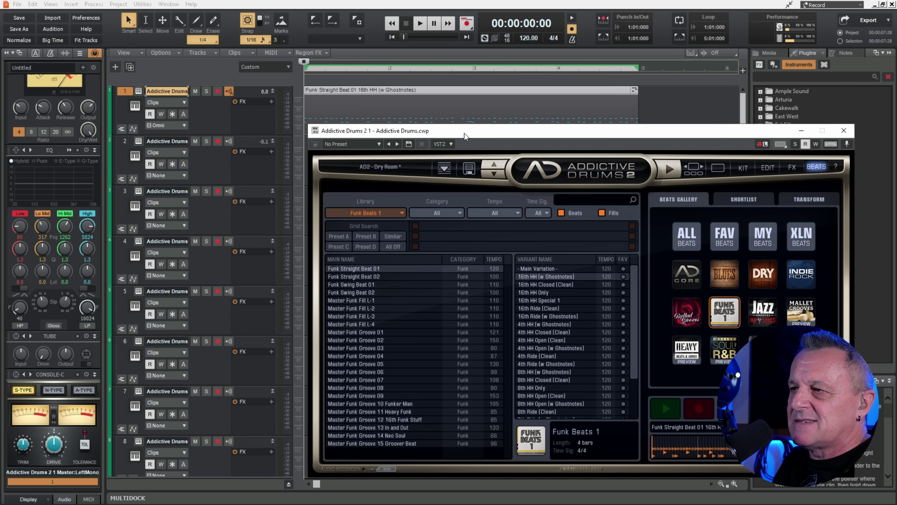
Play the beat briefly and stop it, keeping the Addictive Drums window clear of the track meters.
{"action": "left_click_drag", "start_coordinate": [400, 124], "coordinate": [490, 154]}
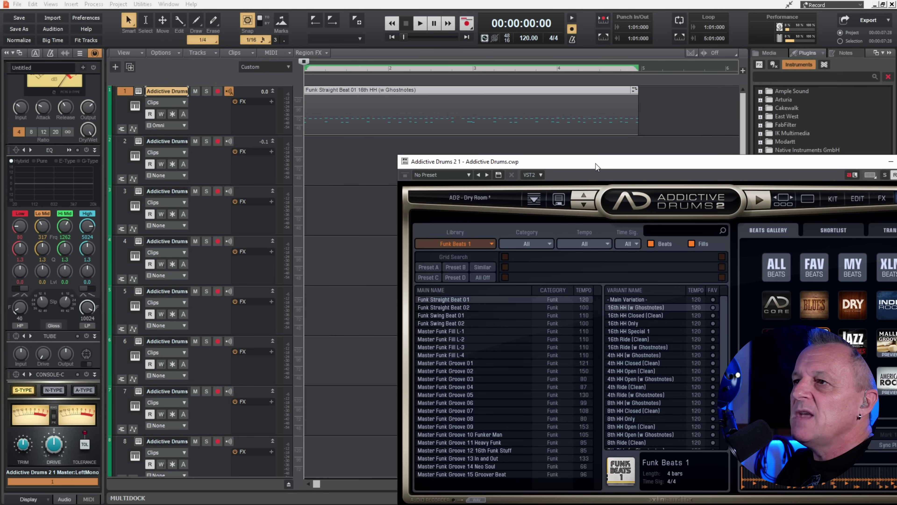
{"action": "left_click_drag", "start_coordinate": [596, 163], "coordinate": [494, 137]}
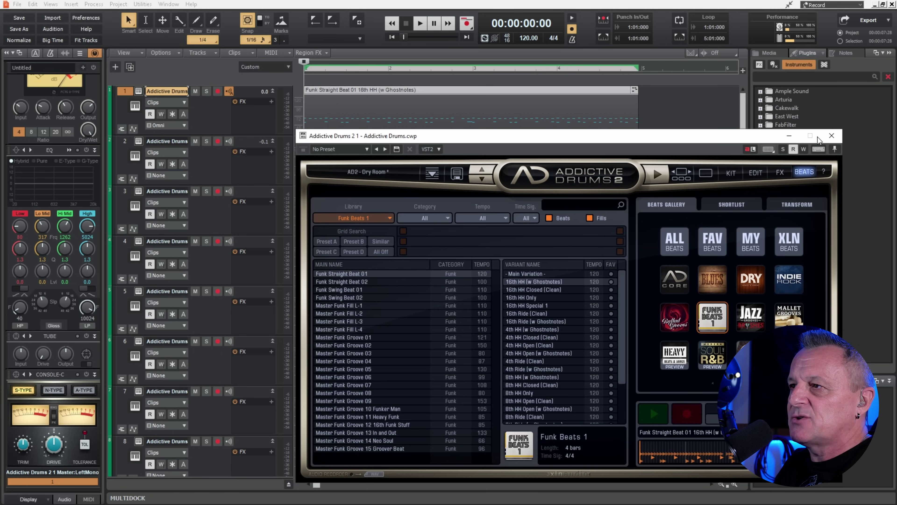
{"action": "key", "text": "space"}
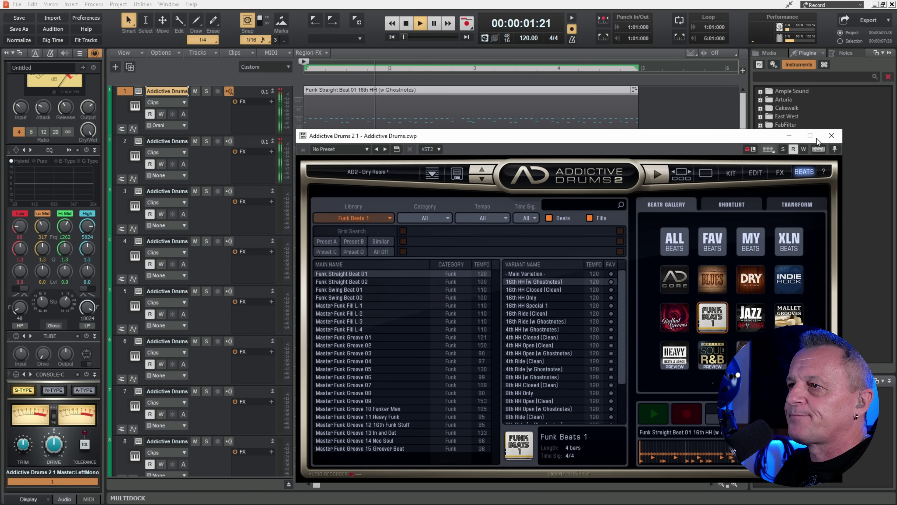
{"action": "key", "text": "space"}
{"action": "left_click_drag", "start_coordinate": [559, 133], "coordinate": [621, 117]}
{"action": "left_click_drag", "start_coordinate": [512, 131], "coordinate": [399, 122]}
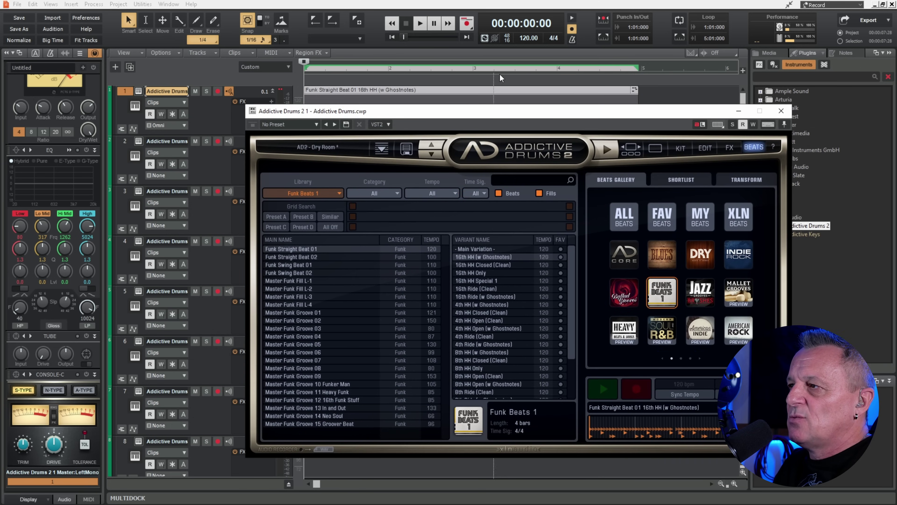
Route the Kick, Snare and Hihat channels of the Addictive Drums kit mixer to Separate Out (Pre Fader).
{"action": "left_click", "coordinate": [680, 147]}
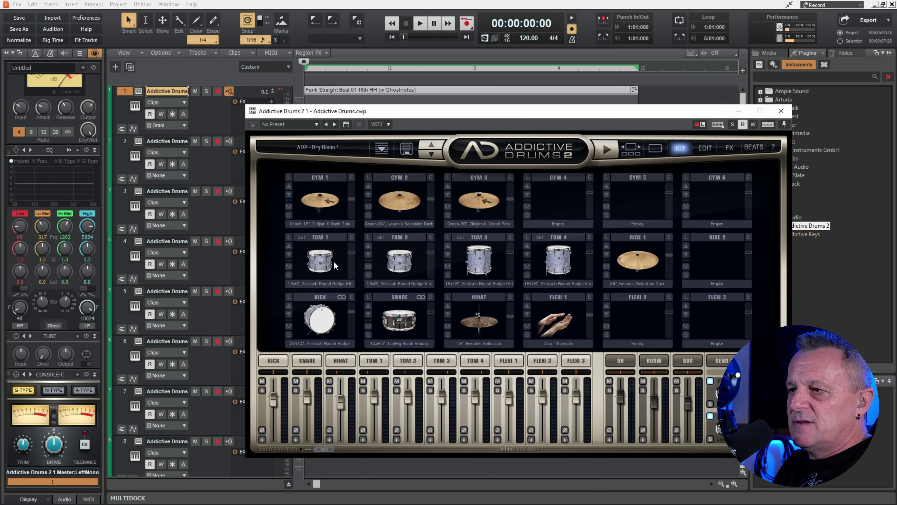
{"action": "left_click", "coordinate": [262, 439]}
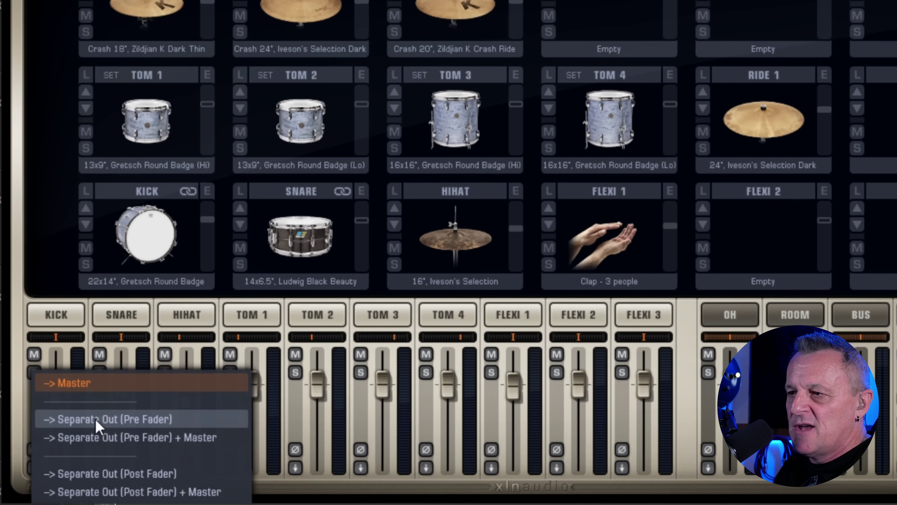
{"action": "left_click", "coordinate": [294, 414]}
{"action": "left_click", "coordinate": [100, 468]}
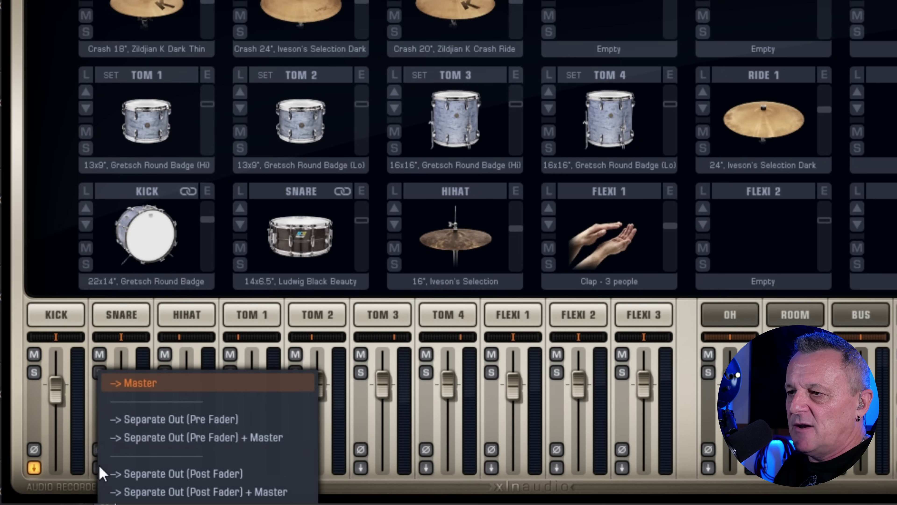
{"action": "left_click", "coordinate": [112, 421]}
{"action": "left_click", "coordinate": [164, 467]}
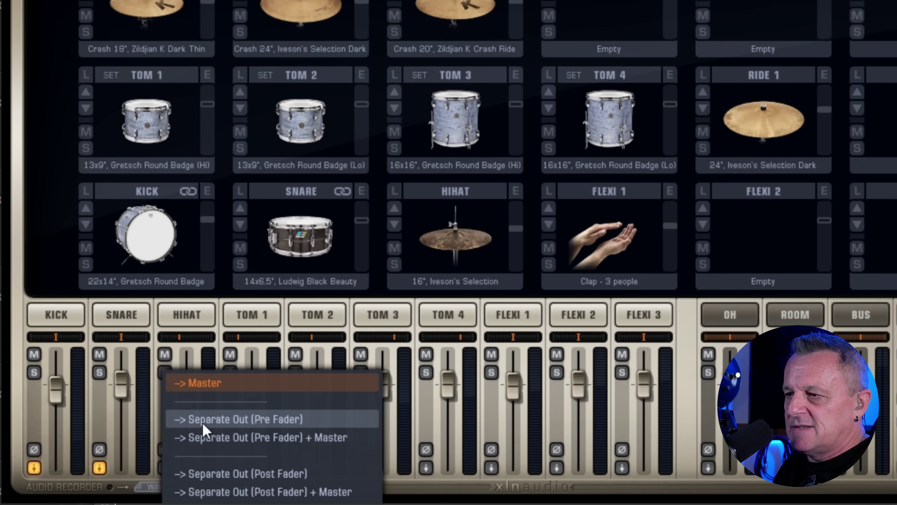
{"action": "left_click", "coordinate": [261, 419]}
Route the Tom 1, Tom 2, Tom 3 and Tom 4 channels to Separate Out (Pre Fader).
{"action": "left_click", "coordinate": [230, 467]}
{"action": "left_click", "coordinate": [280, 423]}
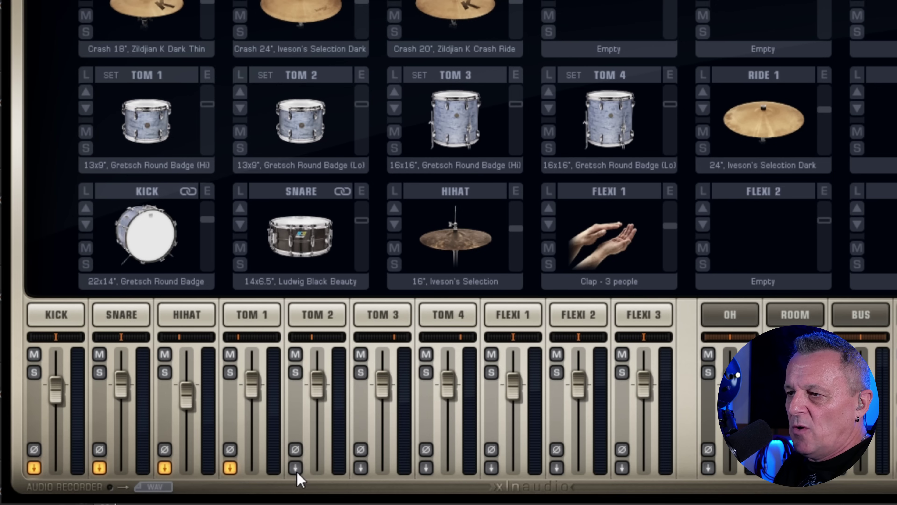
{"action": "left_click", "coordinate": [295, 467]}
{"action": "left_click", "coordinate": [351, 422]}
{"action": "left_click", "coordinate": [360, 468]}
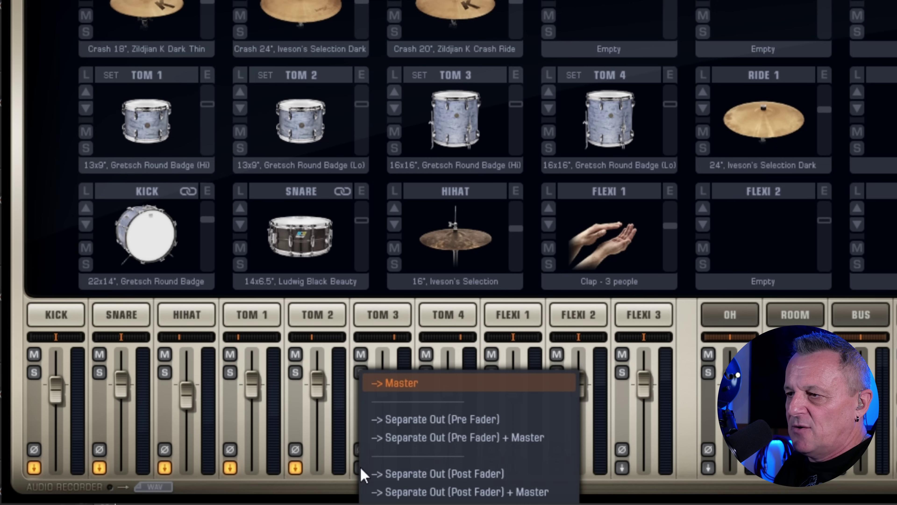
{"action": "left_click", "coordinate": [416, 423]}
{"action": "left_click", "coordinate": [426, 468]}
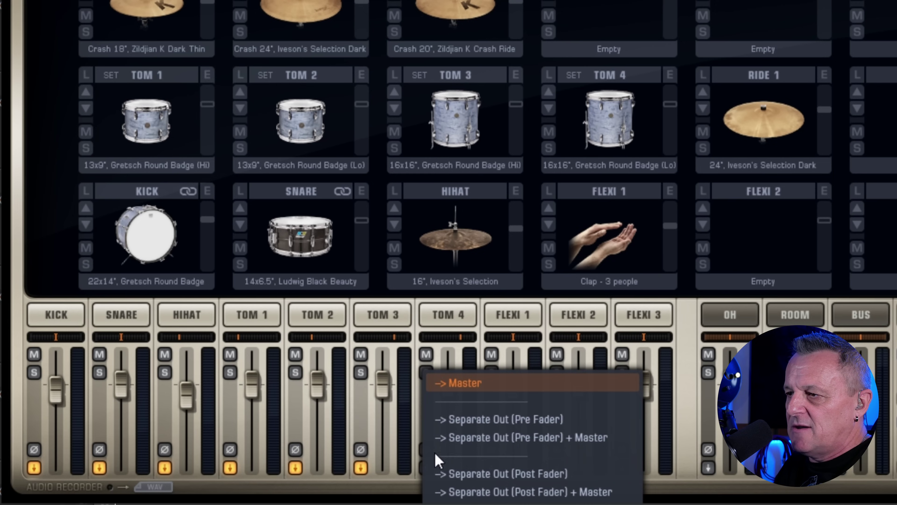
{"action": "left_click", "coordinate": [453, 421]}
Route the Flexi 1, Flexi 2 and Flexi 3 channels to Separate Out (Pre Fader).
{"action": "left_click", "coordinate": [491, 468]}
{"action": "left_click", "coordinate": [516, 420]}
{"action": "left_click", "coordinate": [556, 468]}
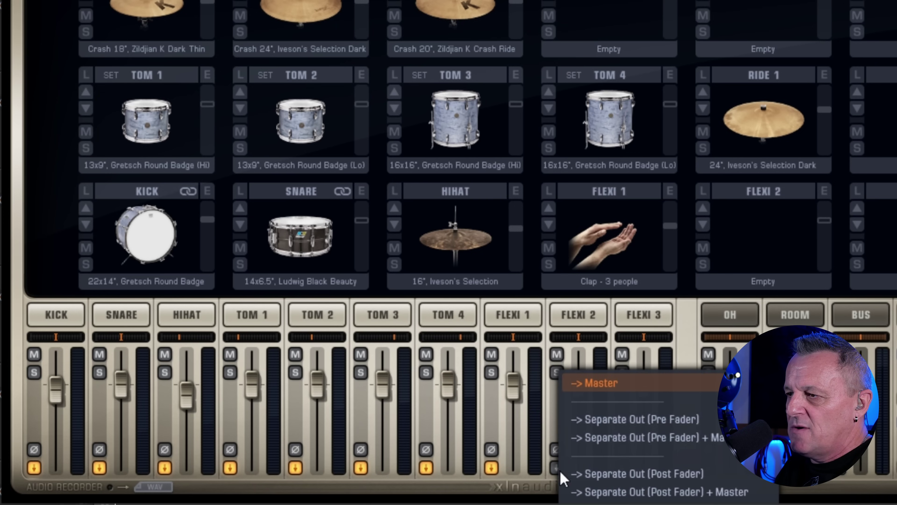
{"action": "left_click", "coordinate": [584, 421]}
{"action": "left_click", "coordinate": [622, 468]}
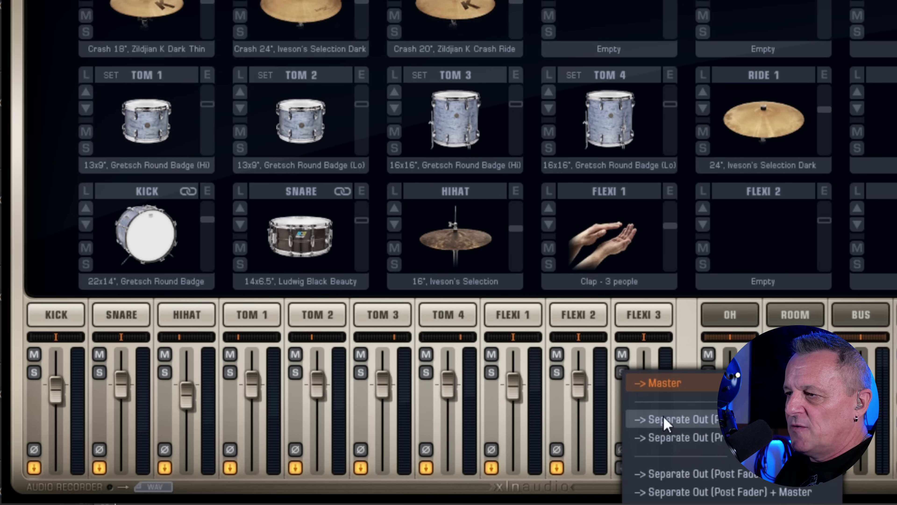
{"action": "left_click", "coordinate": [647, 420]}
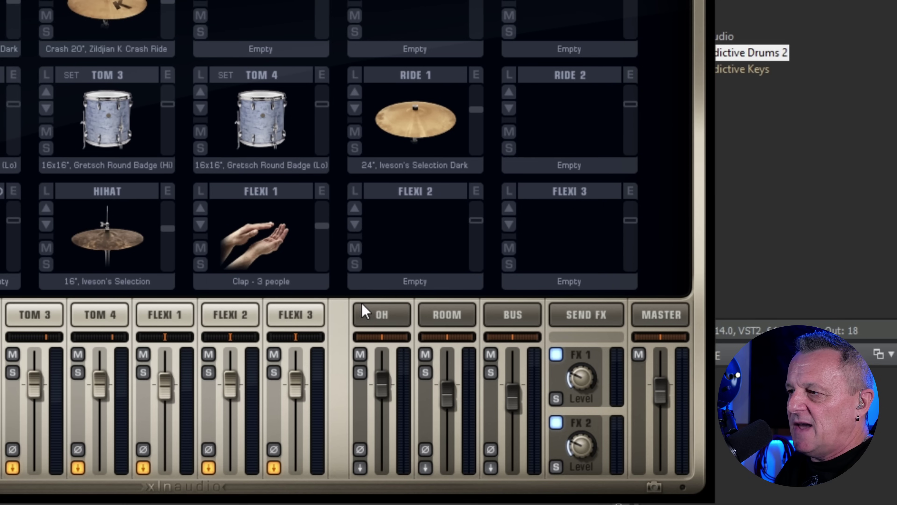
Route the OH, Room and Bus channels to Separate Out (Pre Fader).
{"action": "left_click", "coordinate": [361, 468]}
{"action": "left_click", "coordinate": [400, 419]}
{"action": "left_click", "coordinate": [426, 470]}
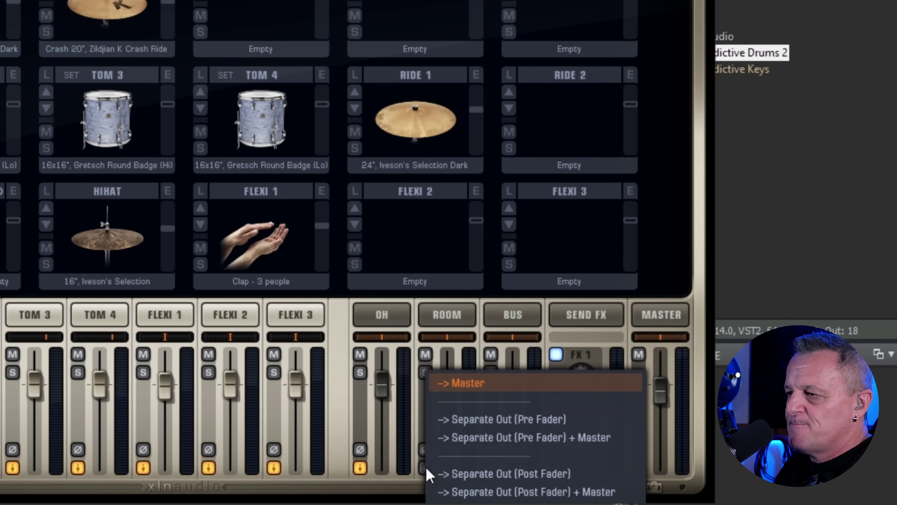
{"action": "left_click", "coordinate": [464, 421]}
{"action": "left_click", "coordinate": [491, 468]}
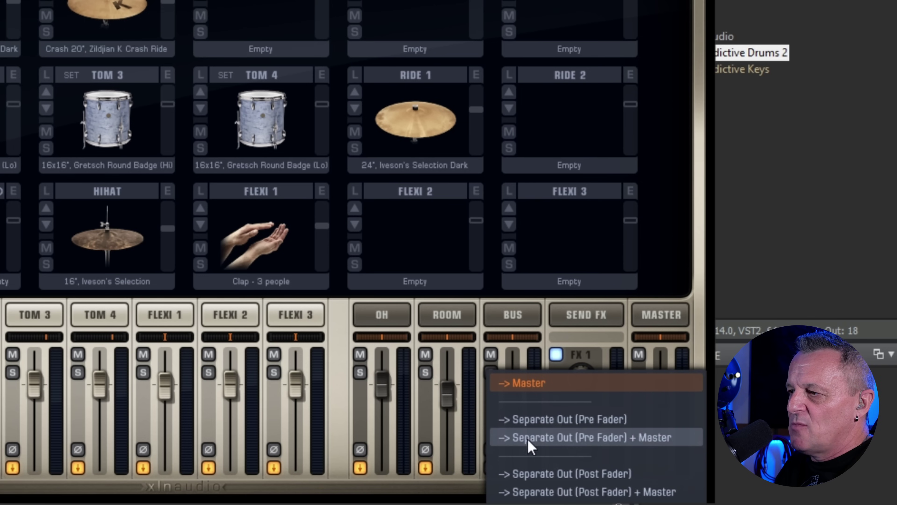
{"action": "left_click", "coordinate": [530, 421]}
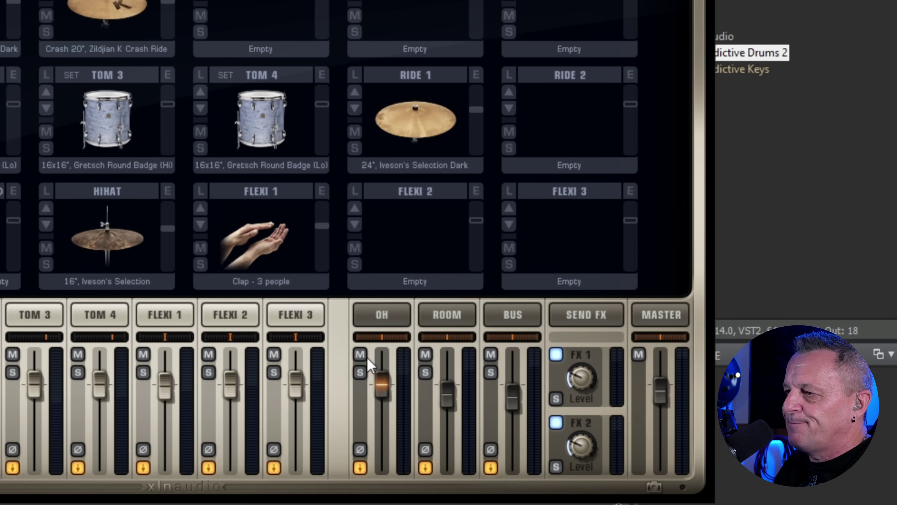
Mute the OH, Room and Bus channels and switch off the FX 1 and FX 2 send effects.
{"action": "left_click", "coordinate": [360, 354]}
{"action": "left_click", "coordinate": [425, 354]}
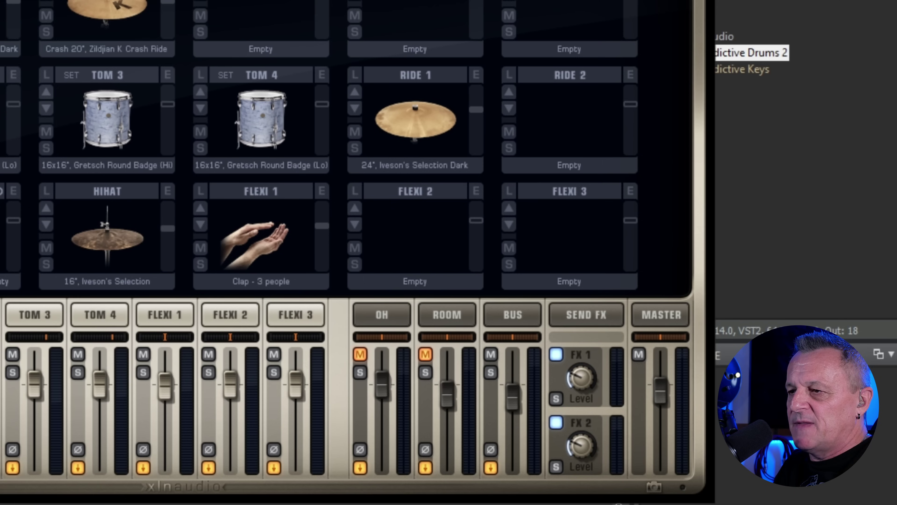
{"action": "left_click", "coordinate": [493, 355]}
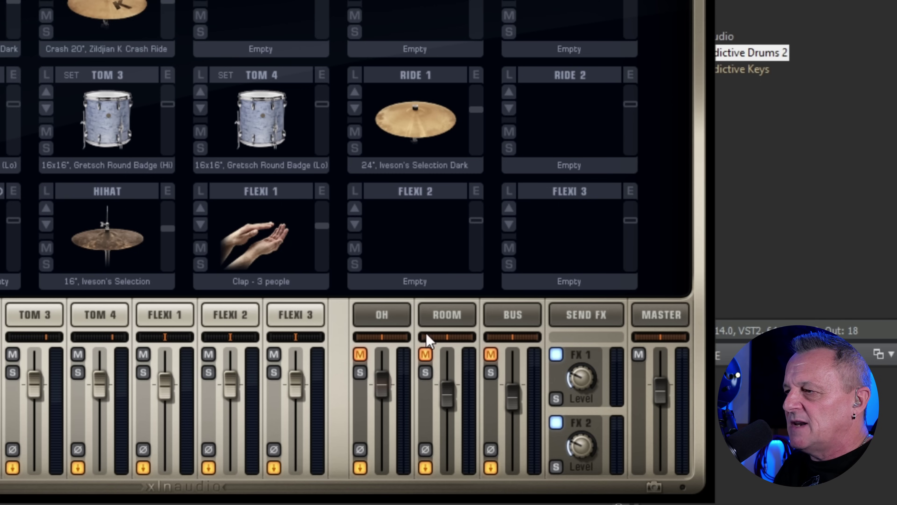
{"action": "left_click", "coordinate": [556, 422]}
{"action": "left_click", "coordinate": [556, 354]}
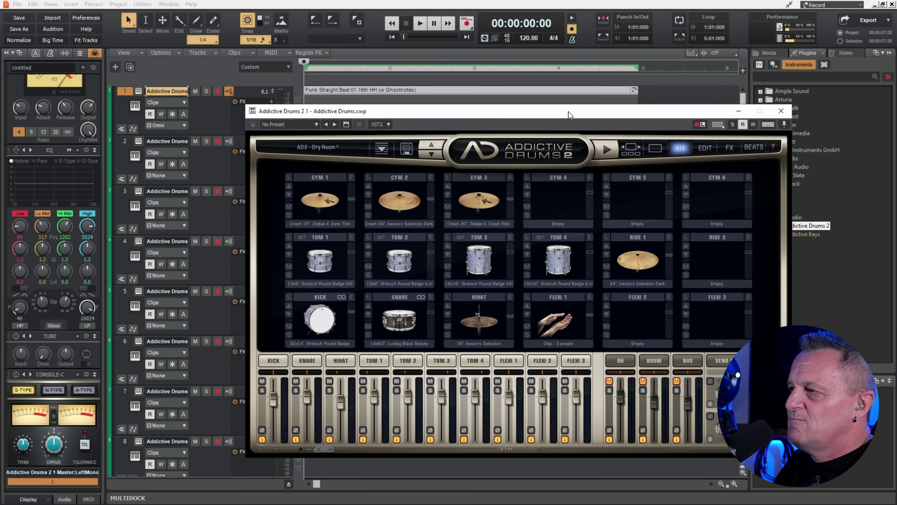
Show the Console view enlarged beside the Addictive Drums window and play the beat to check the per-output track meters.
{"action": "left_click_drag", "start_coordinate": [568, 112], "coordinate": [673, 20]}
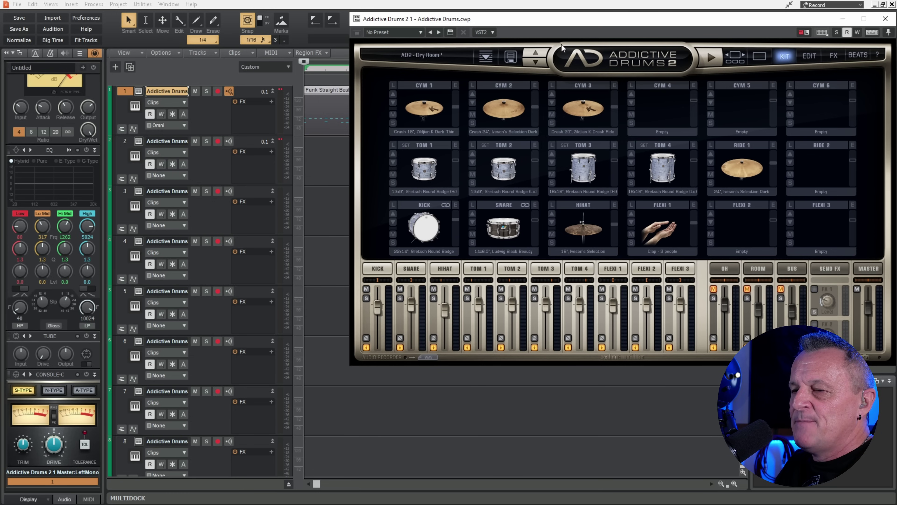
{"action": "key", "text": "alt+2"}
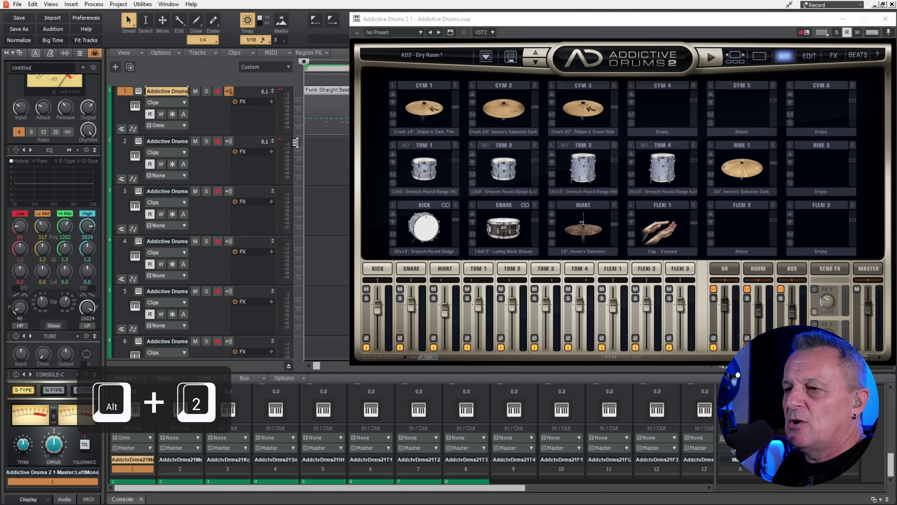
{"action": "double_click", "coordinate": [124, 500]}
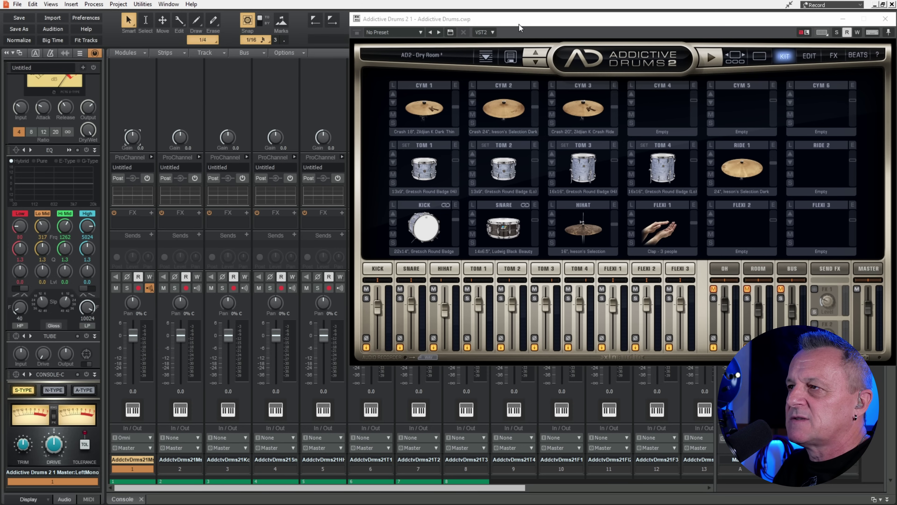
{"action": "left_click_drag", "start_coordinate": [519, 25], "coordinate": [515, 14]}
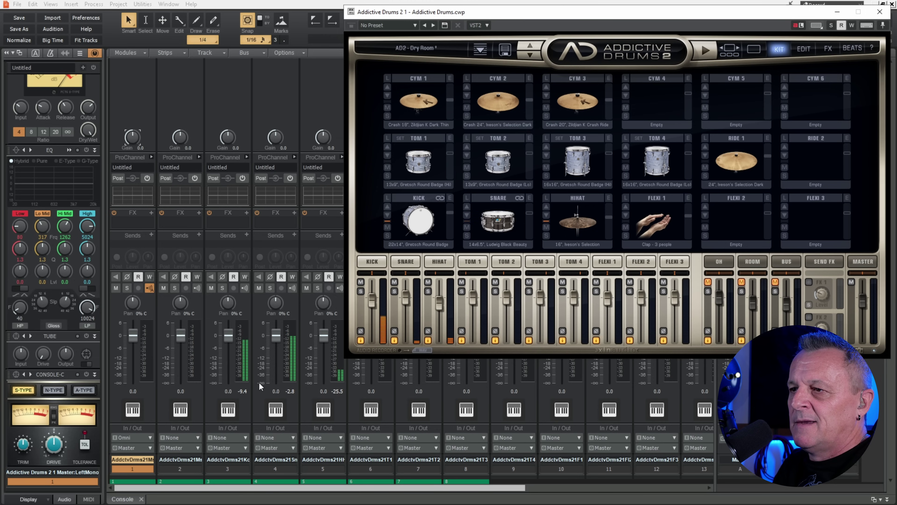
{"action": "key", "text": "space"}
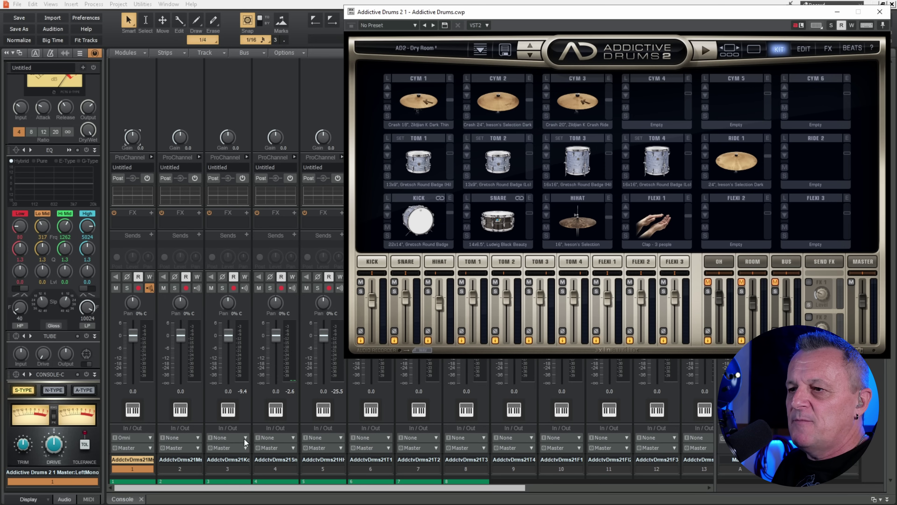
Audition the kick drum to identify its console channel and rename track 3 as Kick.
{"action": "left_click", "coordinate": [422, 220]}
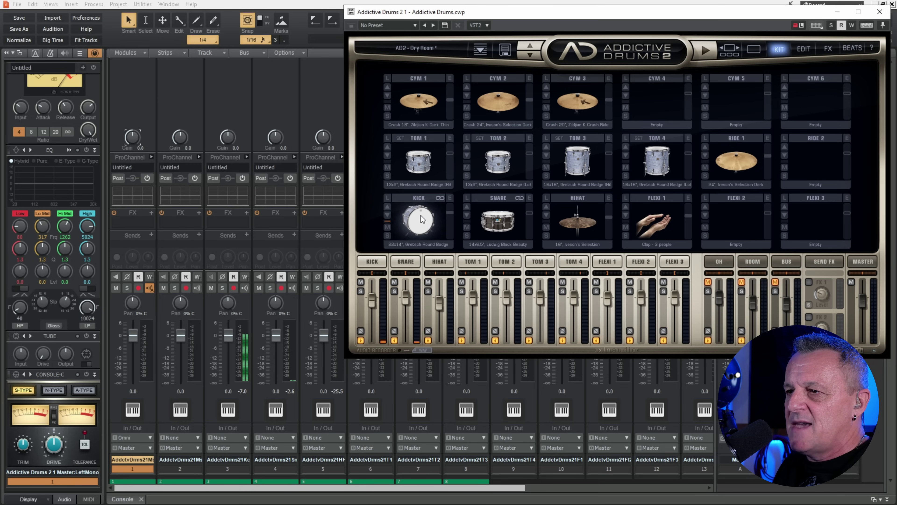
{"action": "double_click", "coordinate": [231, 459]}
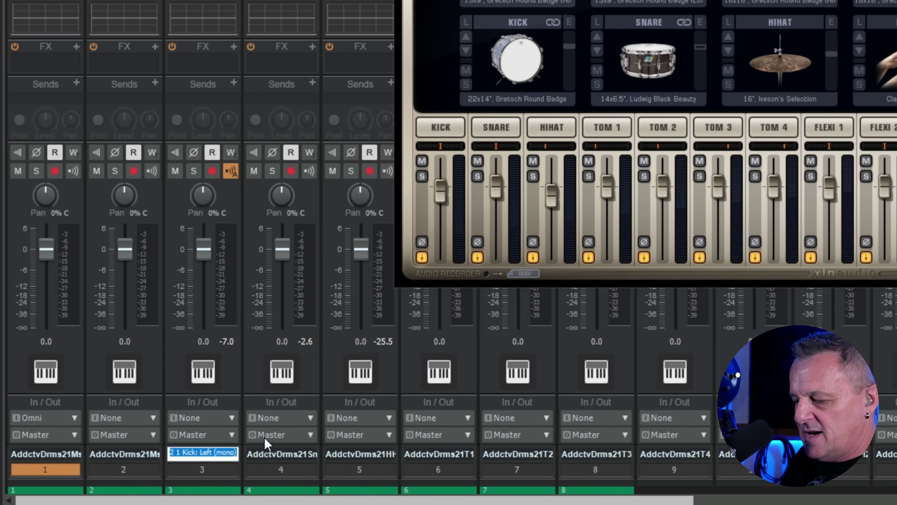
{"action": "type", "text": "Kick"}
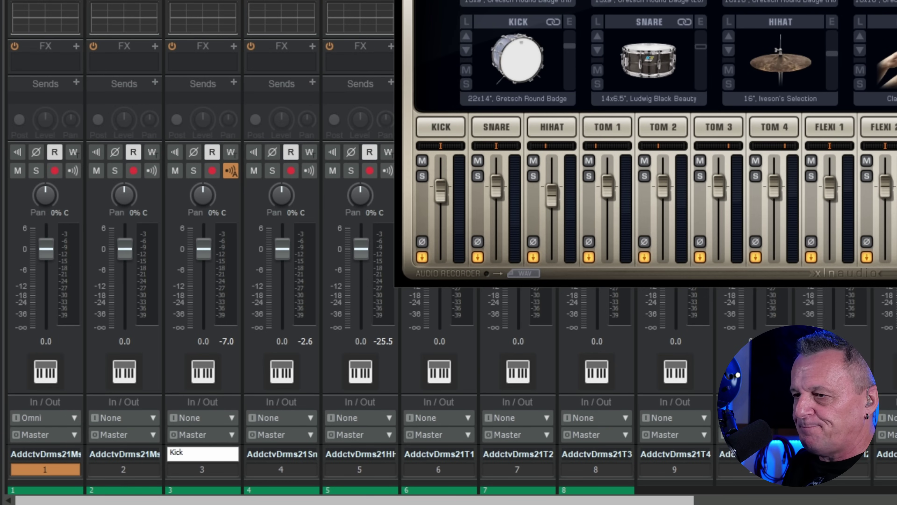
{"action": "key", "text": "Return"}
Audition the snare drum to identify its console channel and rename track 4 as Snare.
{"action": "left_click", "coordinate": [659, 67]}
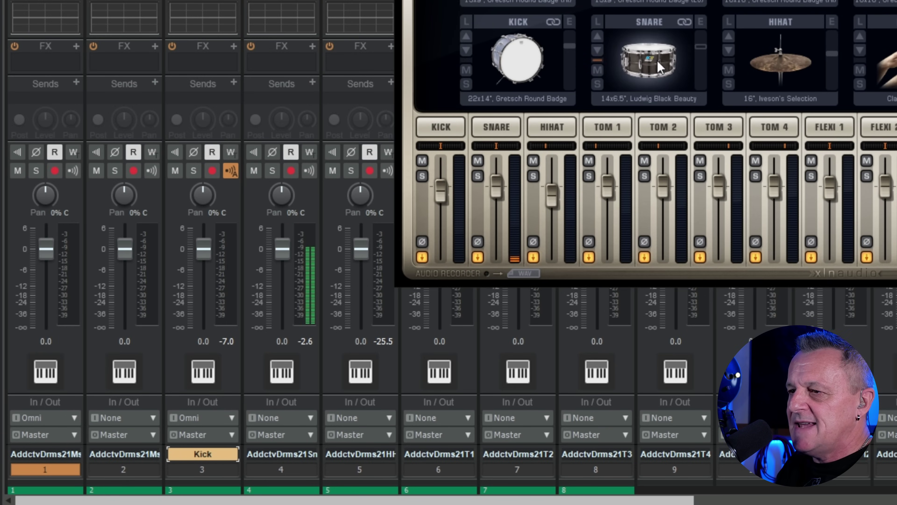
{"action": "double_click", "coordinate": [274, 455]}
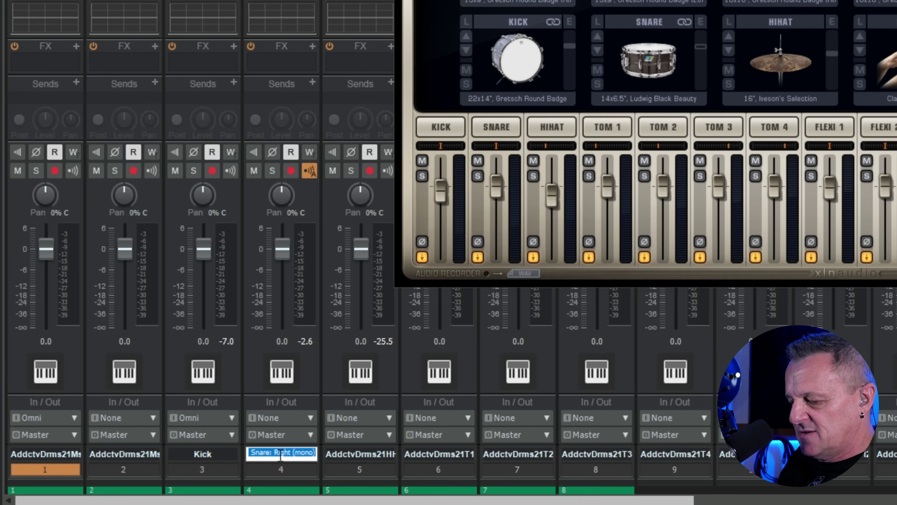
{"action": "type", "text": "Snare"}
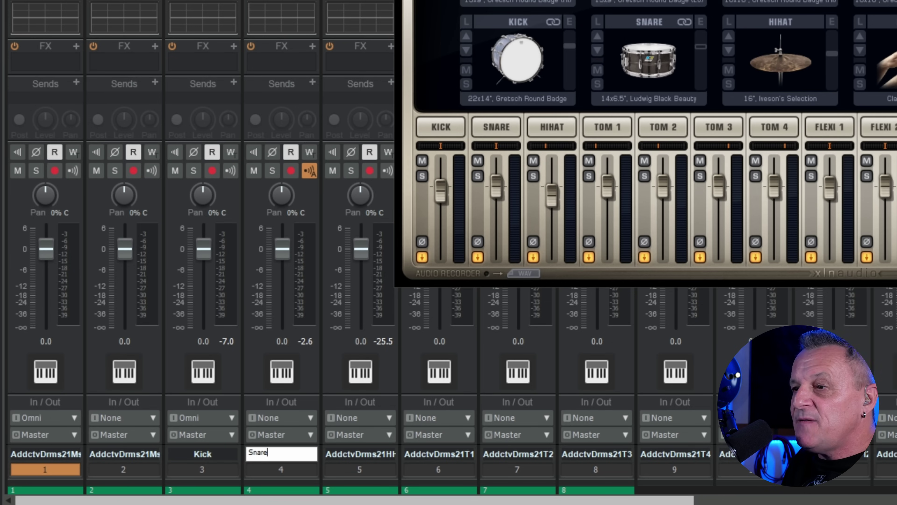
{"action": "key", "text": "Return"}
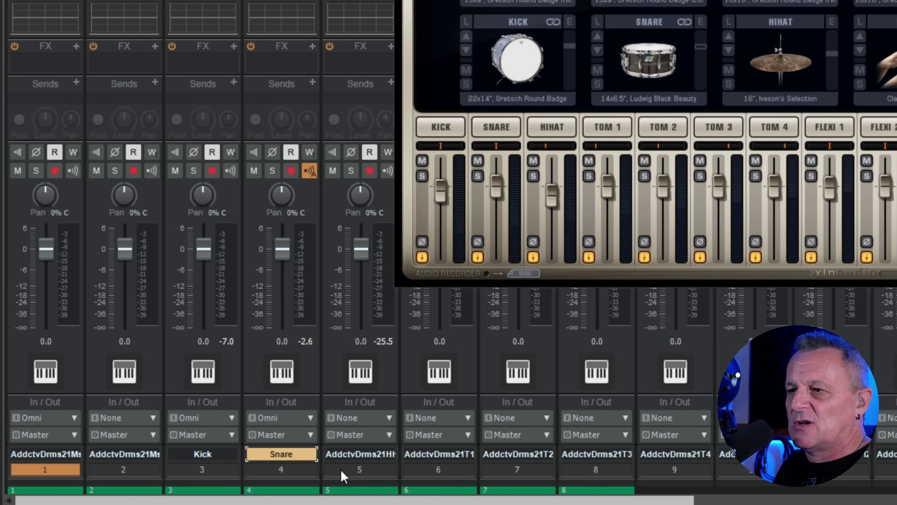
Load Kick Drum 2.bmp from the Drums folder of Track Icons as the Kick track's icon.
{"action": "right_click", "coordinate": [205, 372]}
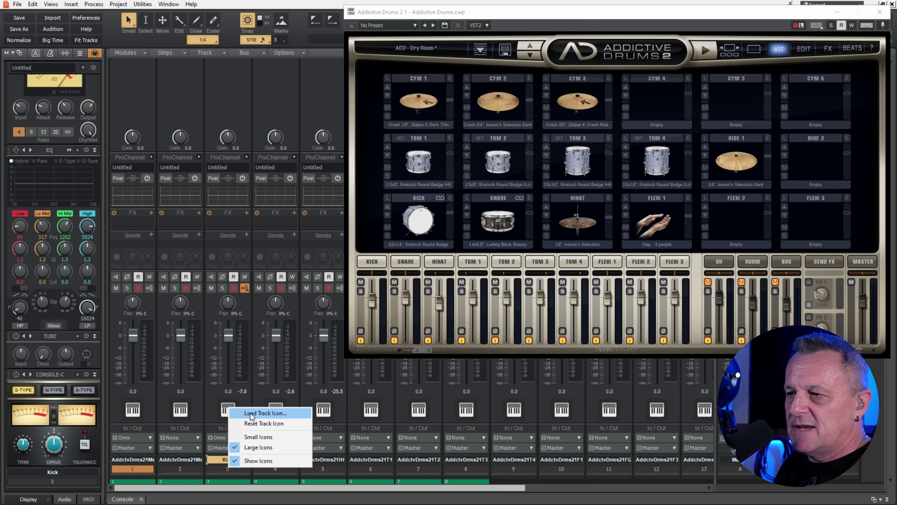
{"action": "left_click", "coordinate": [265, 413]}
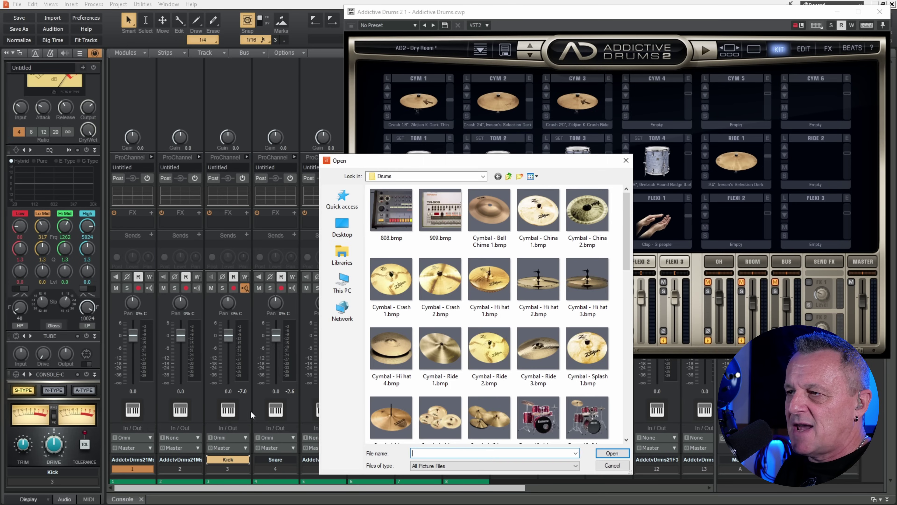
{"action": "left_click", "coordinate": [508, 177]}
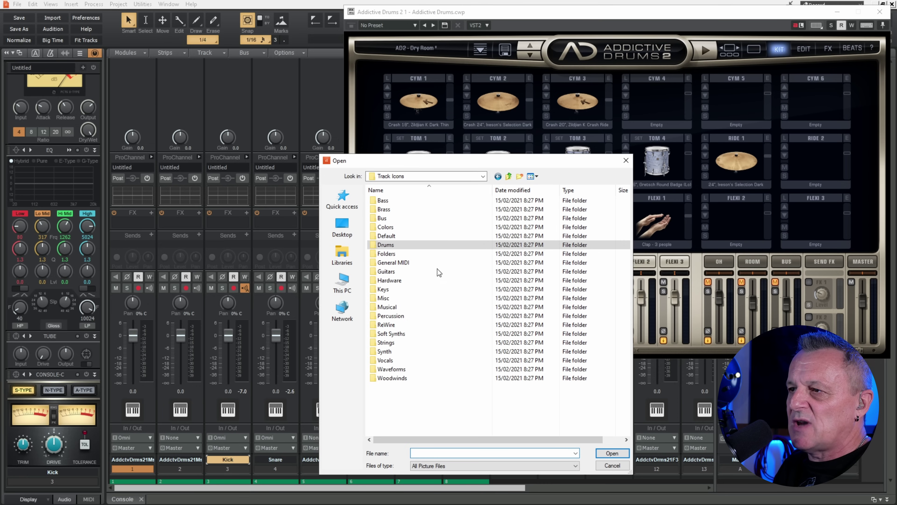
{"action": "double_click", "coordinate": [385, 246]}
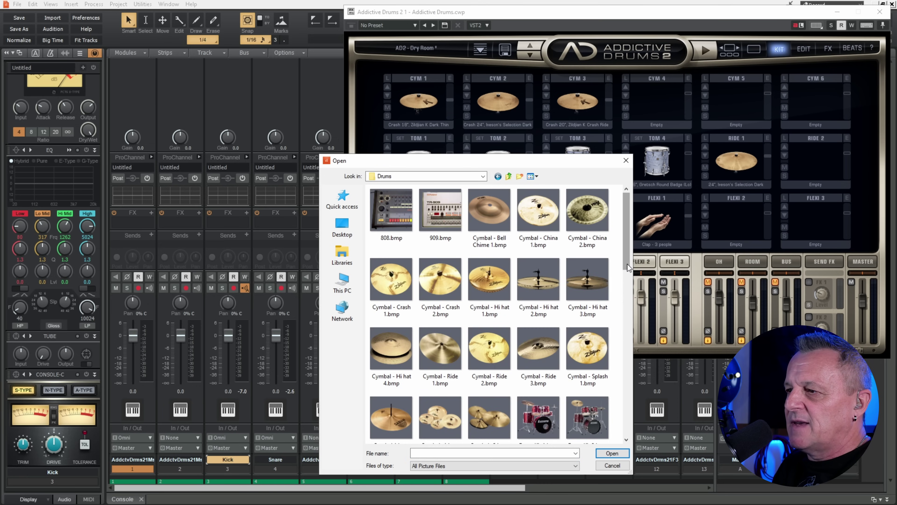
{"action": "left_click_drag", "start_coordinate": [627, 267], "coordinate": [626, 354]}
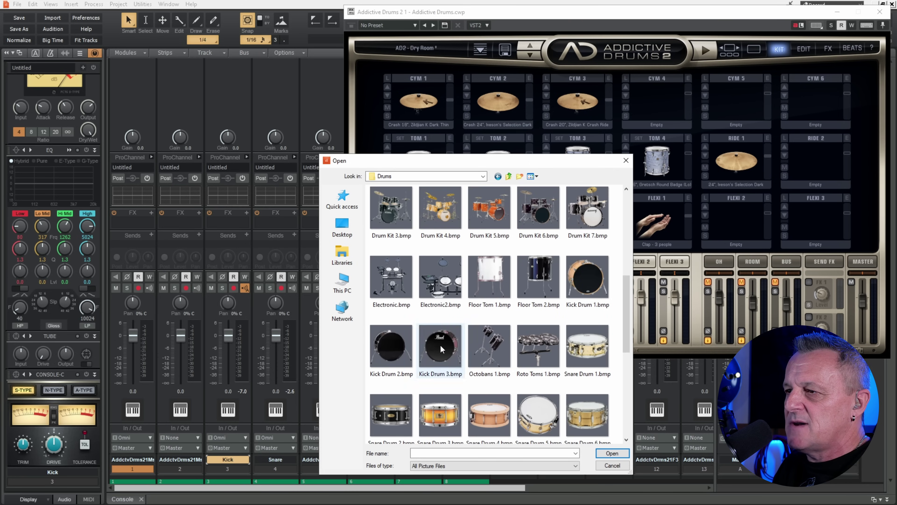
{"action": "left_click", "coordinate": [391, 348]}
{"action": "left_click", "coordinate": [614, 453]}
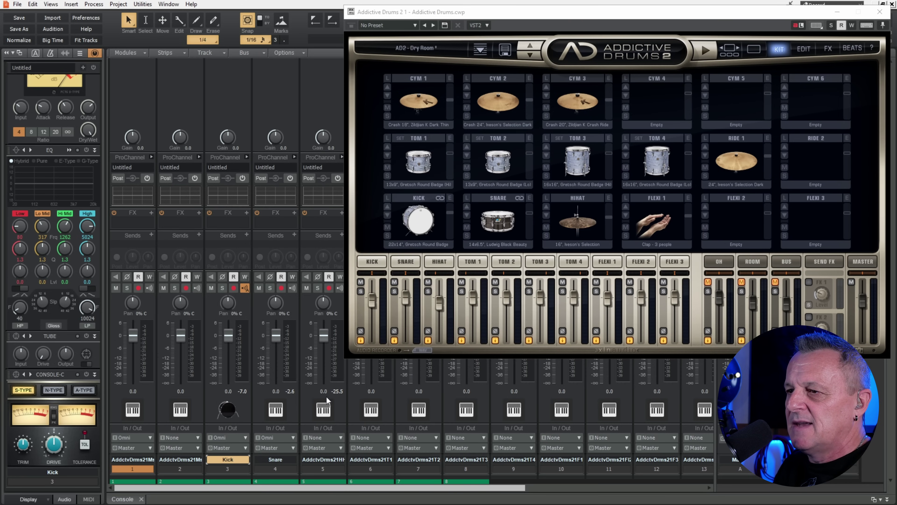
Load Snare Drum 3.bmp from the Drums icon folder as the Snare track's icon.
{"action": "right_click", "coordinate": [277, 414]}
{"action": "left_click", "coordinate": [300, 415]}
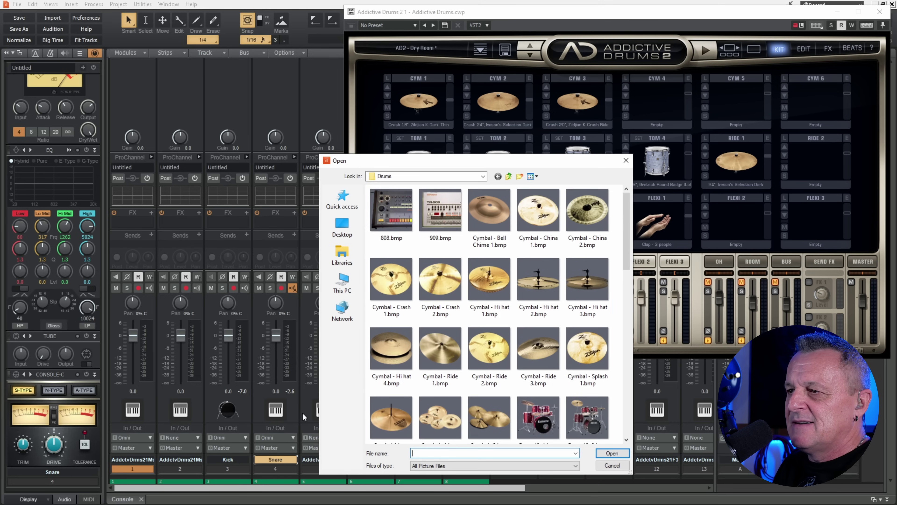
{"action": "left_click_drag", "start_coordinate": [626, 257], "coordinate": [623, 347]}
{"action": "left_click", "coordinate": [440, 389]}
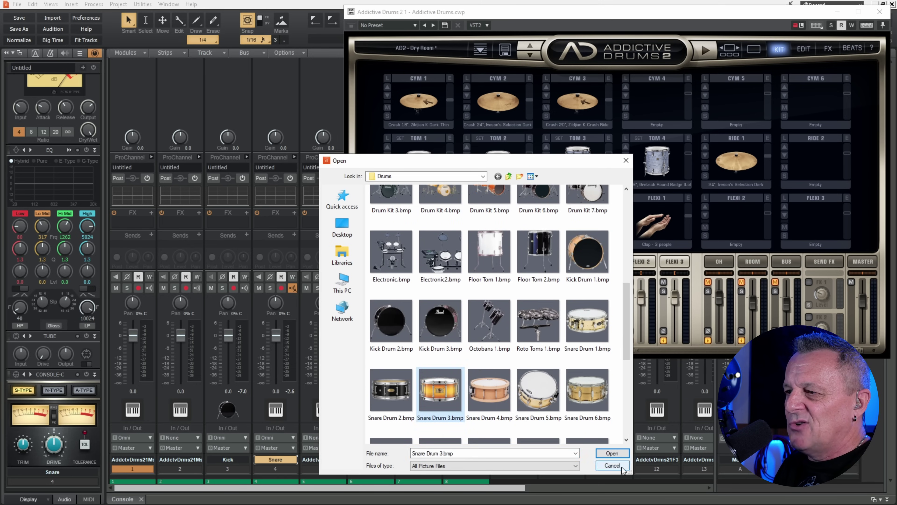
{"action": "left_click", "coordinate": [612, 454]}
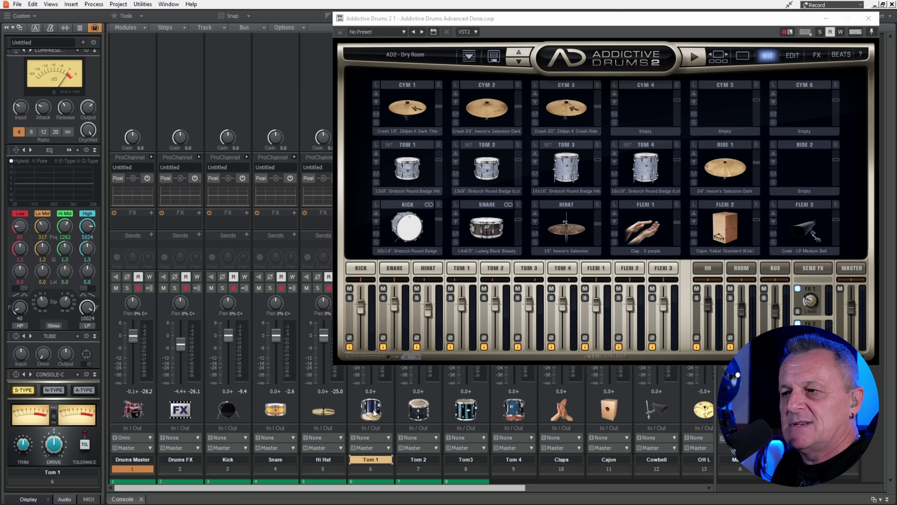
Select the Drums Master and Drums FX tracks, and view the edit pages of the OH, Room and Bus channels.
{"action": "left_click", "coordinate": [144, 401]}
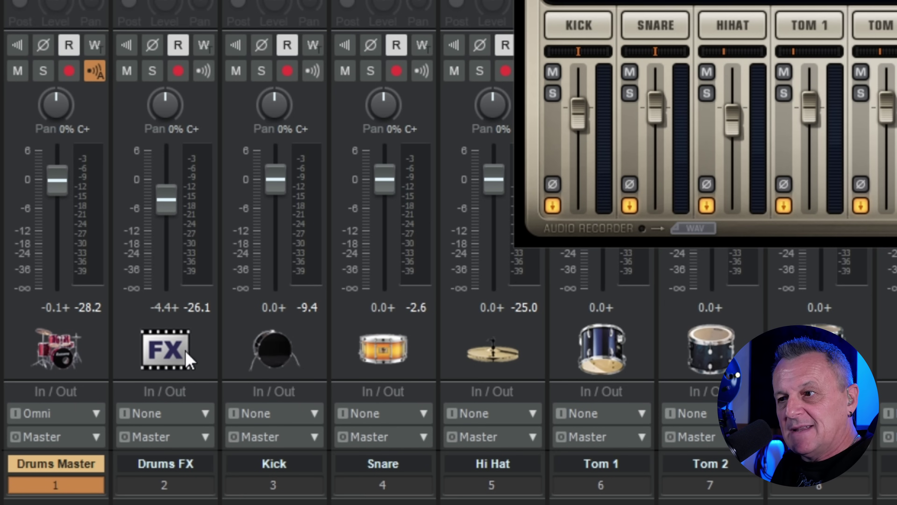
{"action": "left_click", "coordinate": [188, 357]}
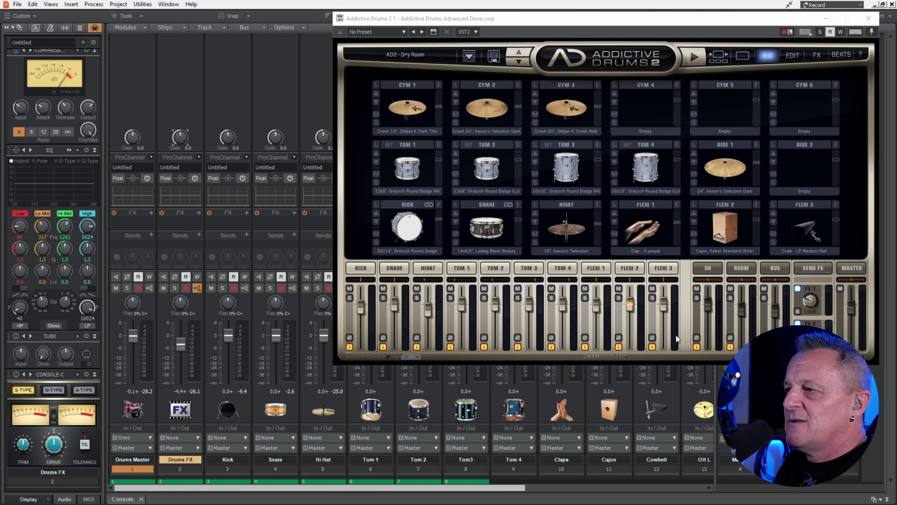
{"action": "left_click", "coordinate": [714, 270]}
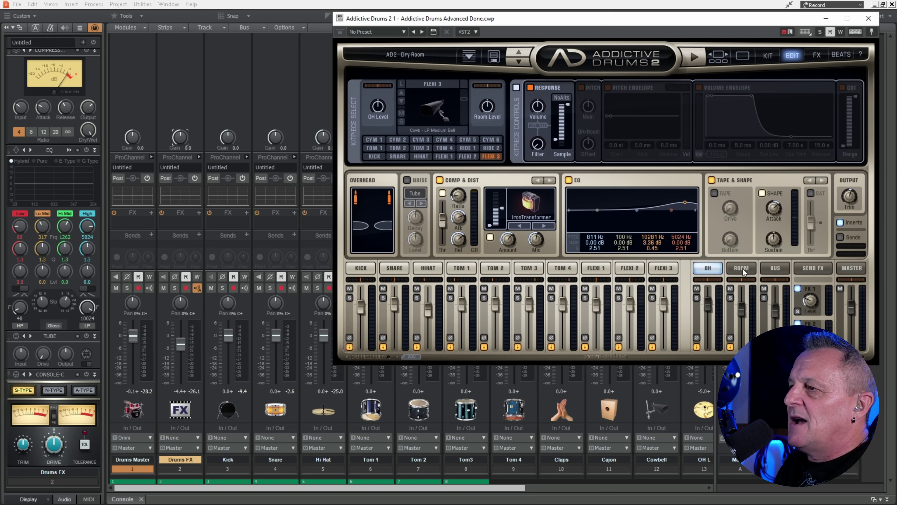
{"action": "left_click", "coordinate": [742, 270]}
{"action": "left_click", "coordinate": [775, 269]}
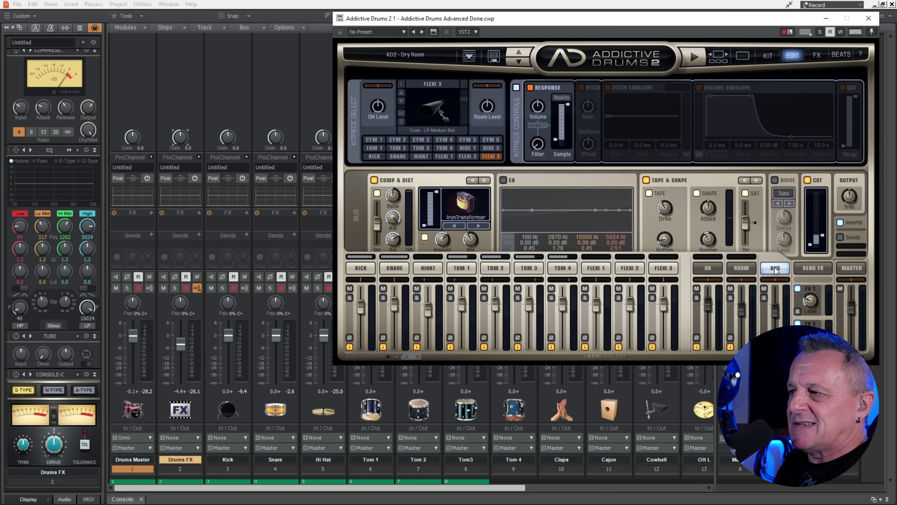
Move the Addictive Drums window aside and examine the panning of the OH L and OH R tracks in the console.
{"action": "left_click_drag", "start_coordinate": [658, 19], "coordinate": [100, 31]}
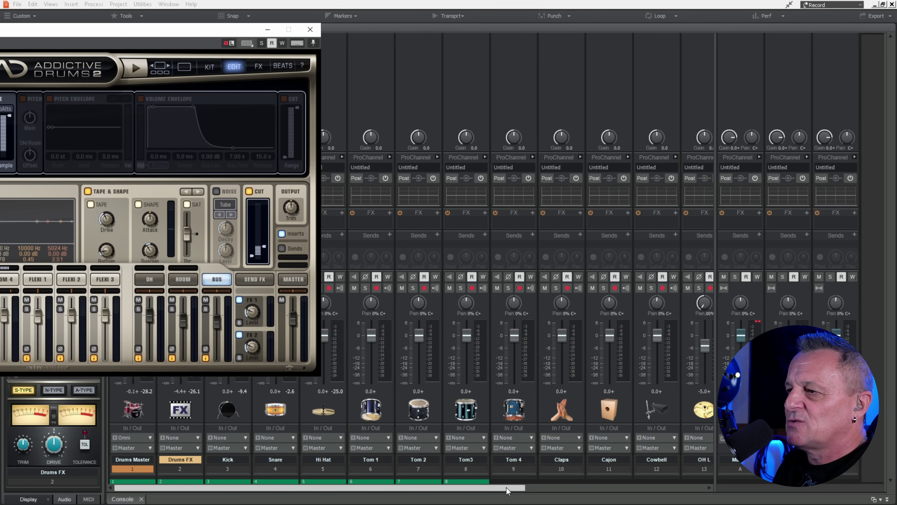
{"action": "left_click_drag", "start_coordinate": [509, 488], "coordinate": [692, 493]}
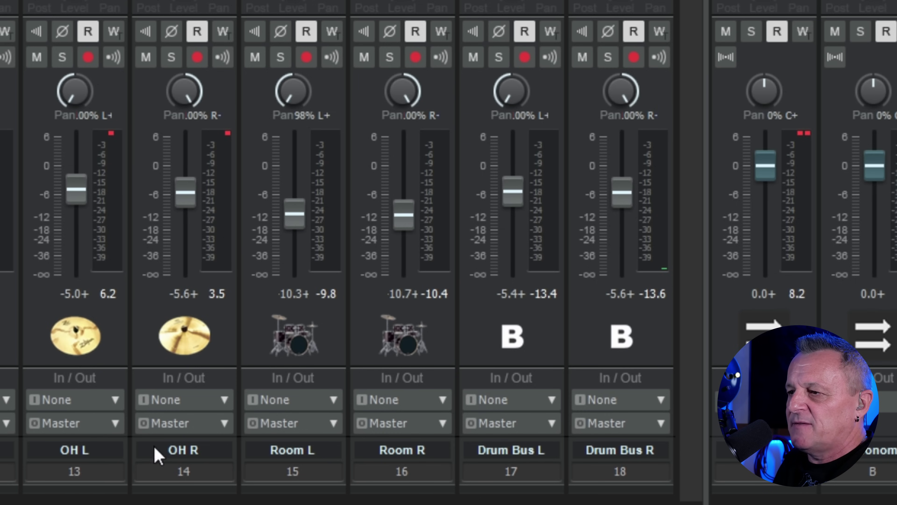
{"action": "left_click", "coordinate": [73, 92]}
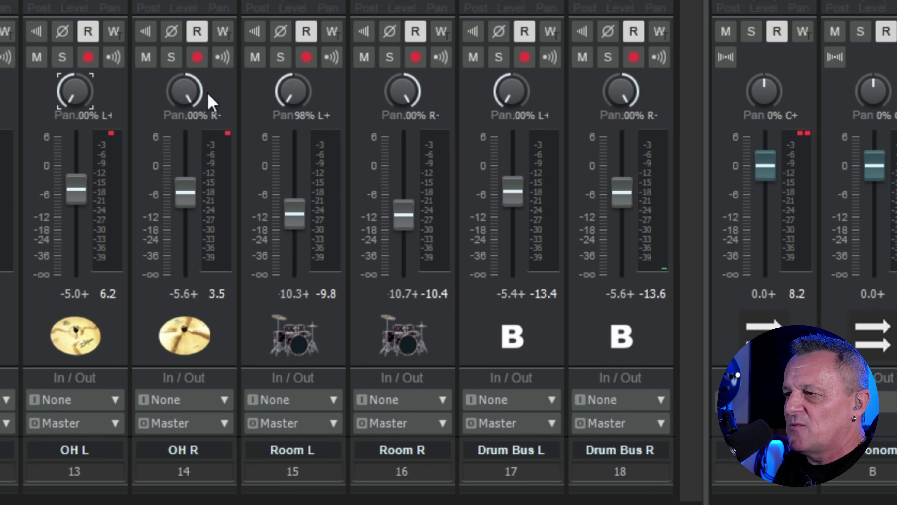
{"action": "left_click", "coordinate": [180, 99]}
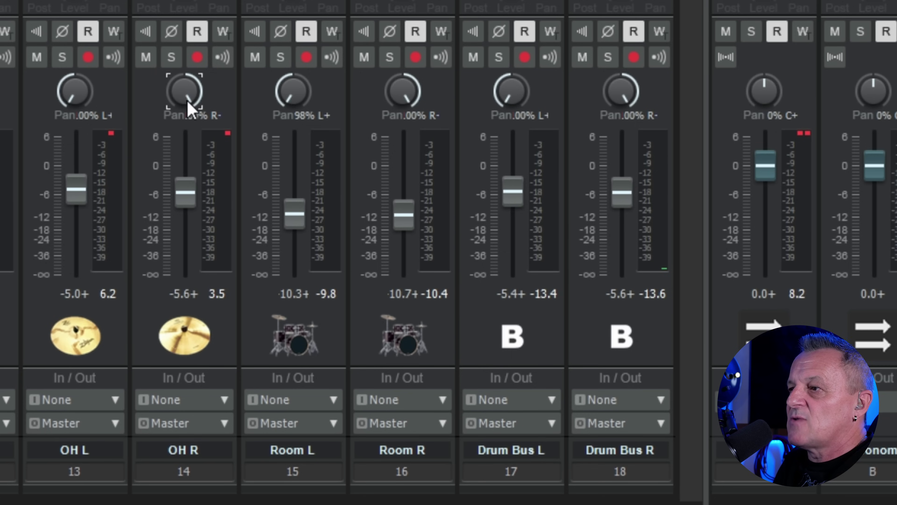
{"action": "mouse_move", "coordinate": [183, 107]}
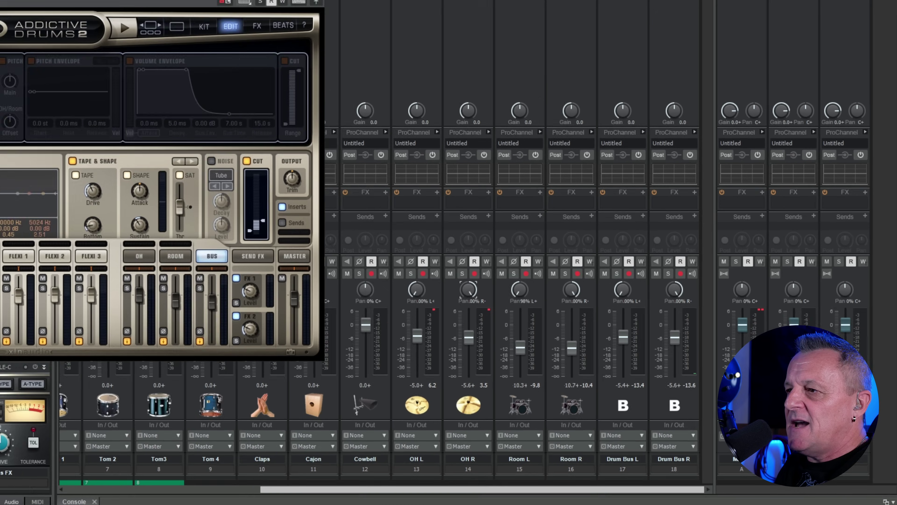
Return to the Kit page and audition the clap, cajon and cowbell in Flexi 1, 2 and 3.
{"action": "left_click_drag", "start_coordinate": [208, 7], "coordinate": [603, 18]}
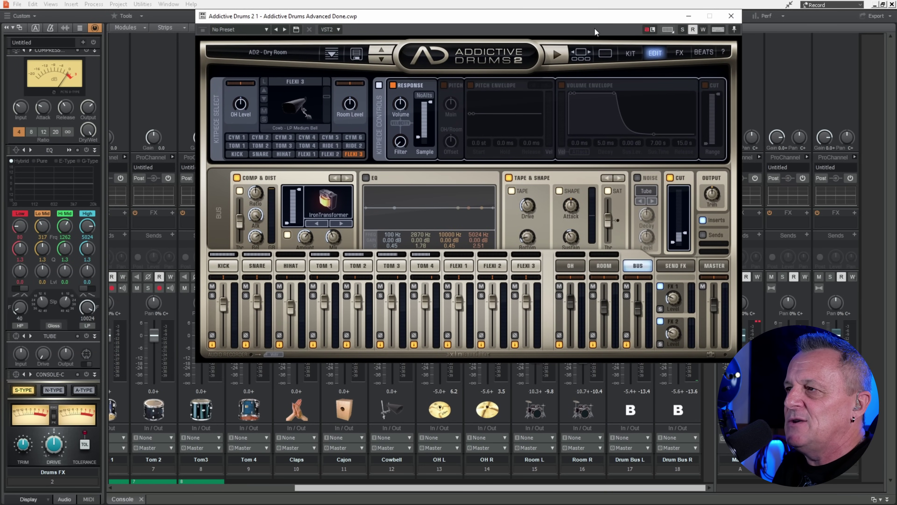
{"action": "left_click", "coordinate": [631, 53]}
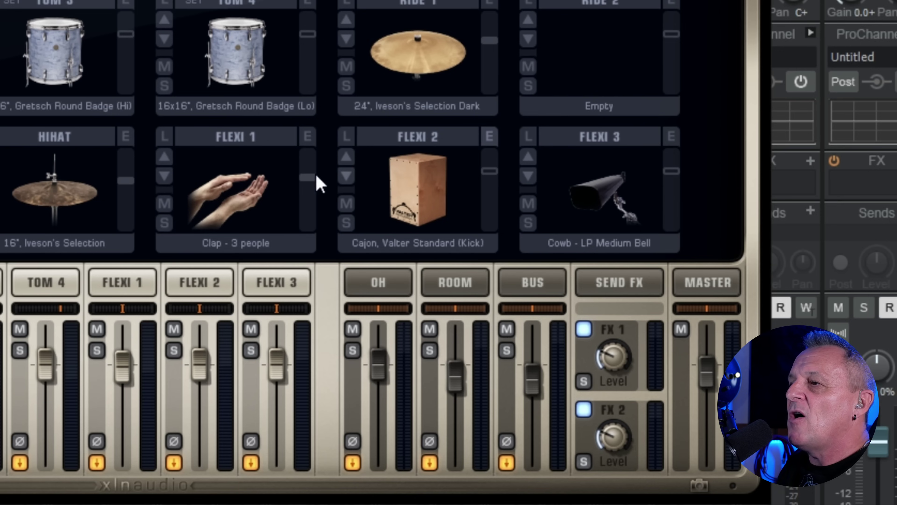
{"action": "left_click", "coordinate": [234, 198]}
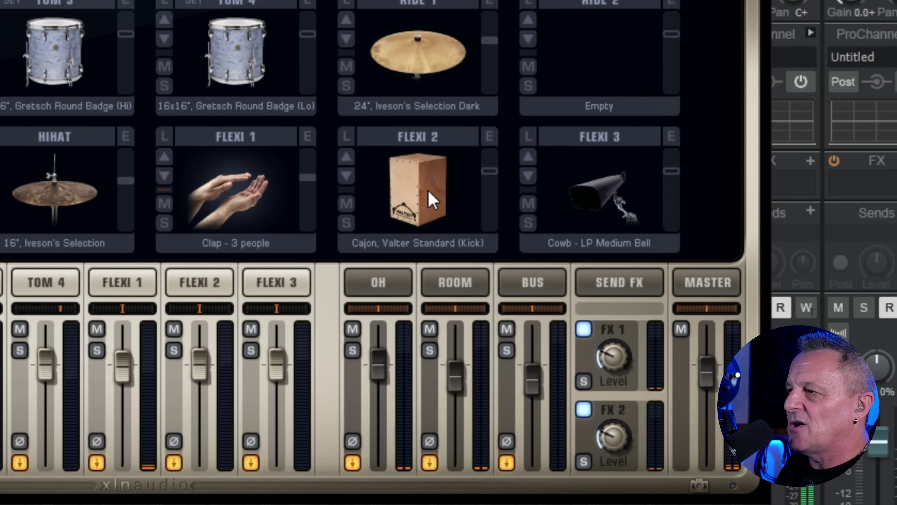
{"action": "left_click", "coordinate": [432, 200]}
{"action": "left_click", "coordinate": [597, 191]}
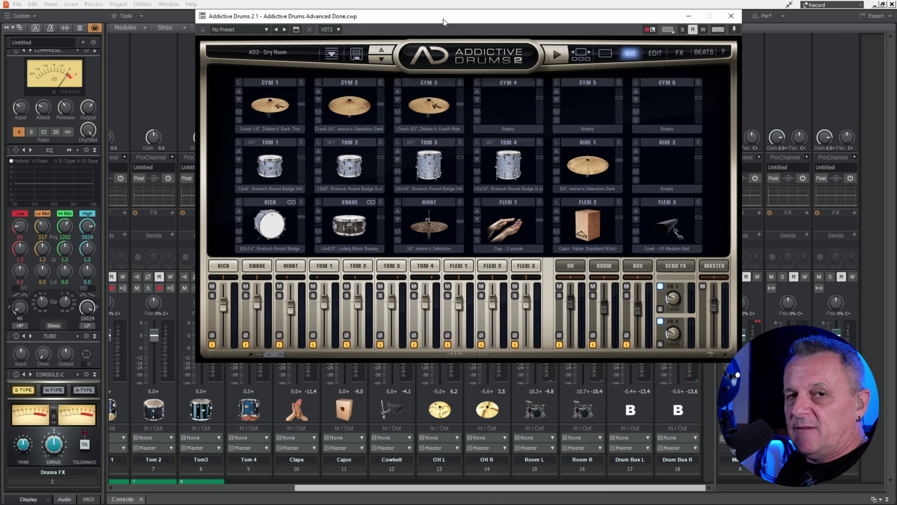
{"action": "mouse_move", "coordinate": [443, 19]}
{"action": "left_mouse_down"}
{"action": "mouse_move", "coordinate": [460, 13]}
{"action": "mouse_move", "coordinate": [452, 15]}
{"action": "left_mouse_up"}
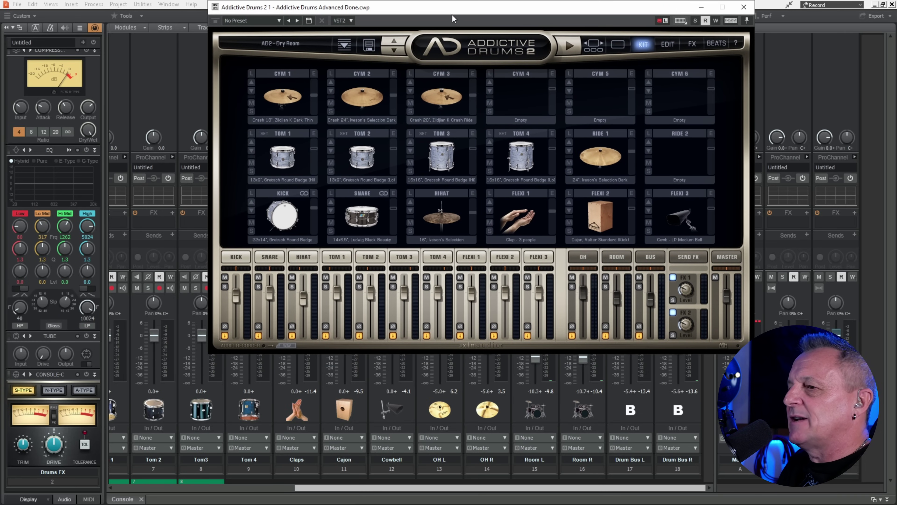
{"action": "right_click", "coordinate": [310, 407]}
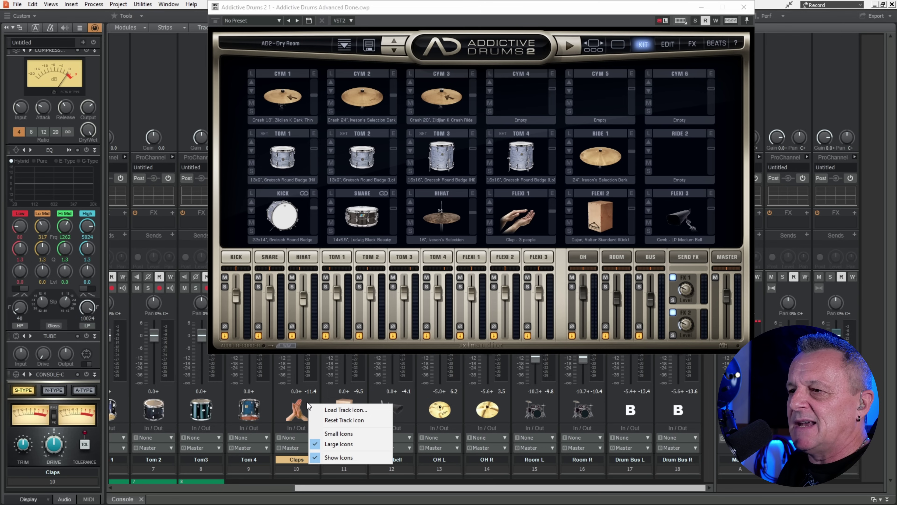
{"action": "left_click_drag", "start_coordinate": [420, 7], "coordinate": [531, 20]}
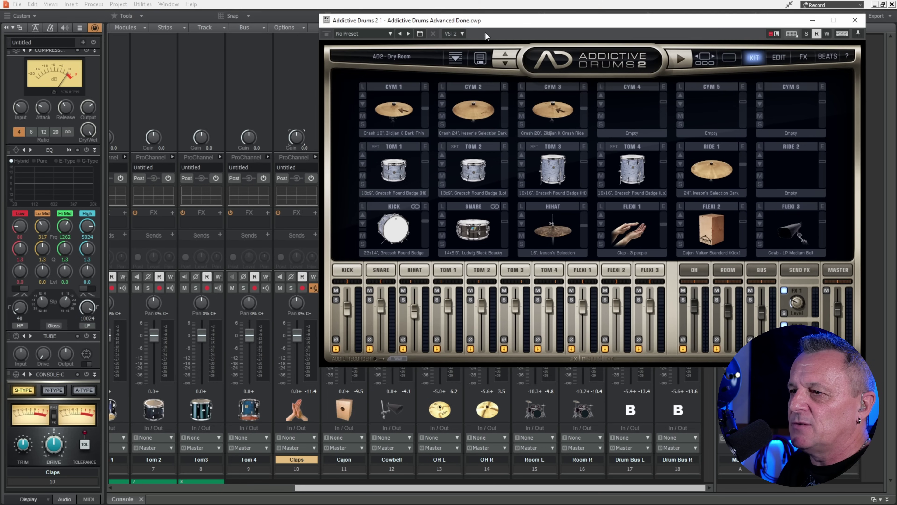
{"action": "right_click", "coordinate": [262, 306]}
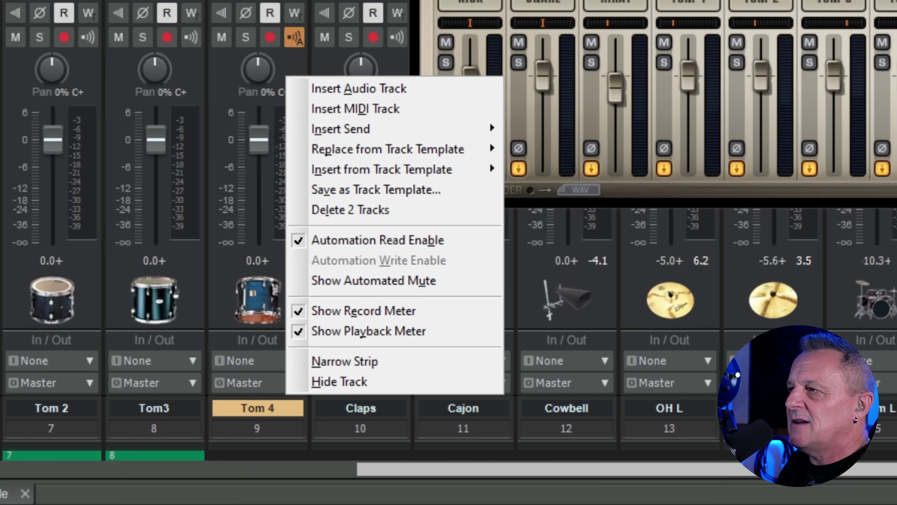
{"action": "left_click_drag", "start_coordinate": [652, 4], "coordinate": [546, 23]}
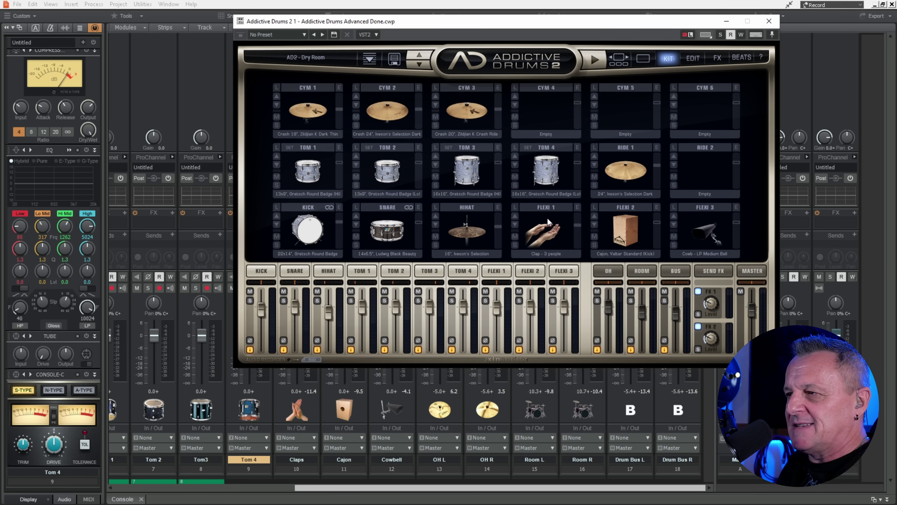
Audition the clap and cajon kit pieces, and select the Claps, Cajon and Cowbell tracks in the console to match them.
{"action": "left_click", "coordinate": [545, 228]}
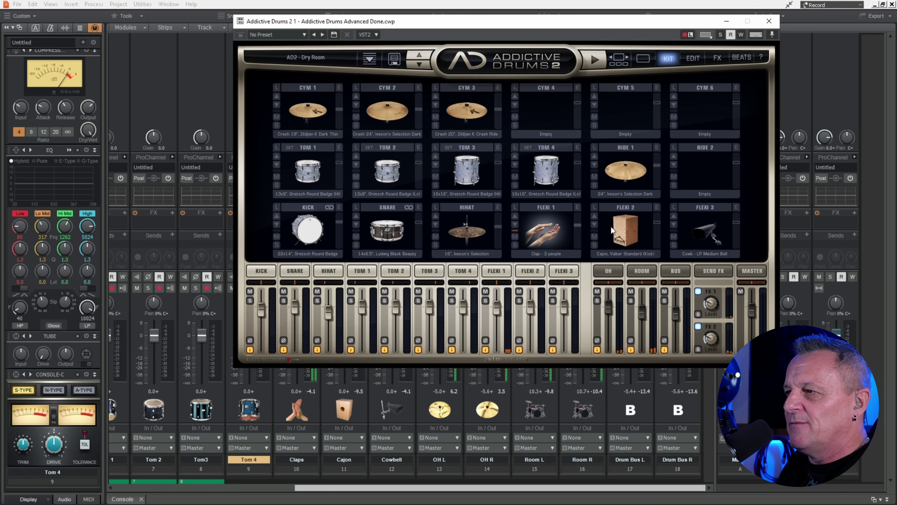
{"action": "left_click", "coordinate": [625, 228]}
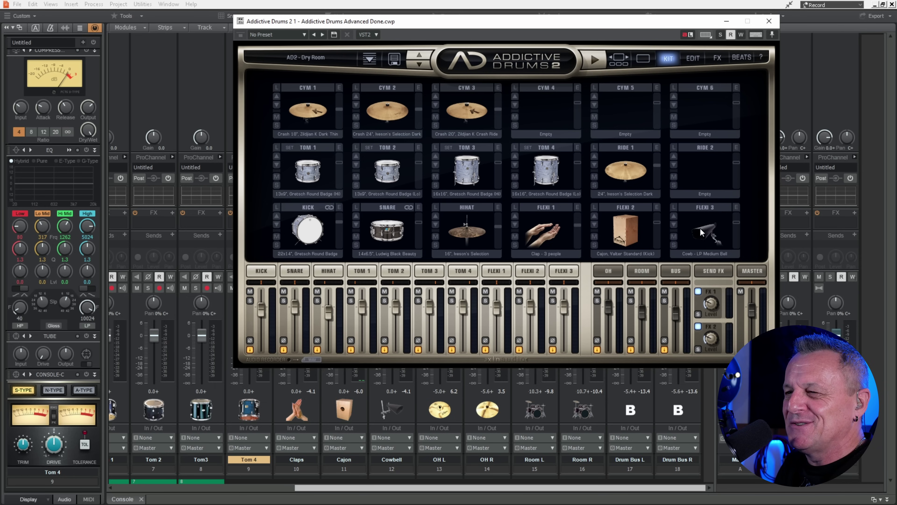
{"action": "left_click", "coordinate": [296, 460]}
{"action": "left_click", "coordinate": [345, 460]}
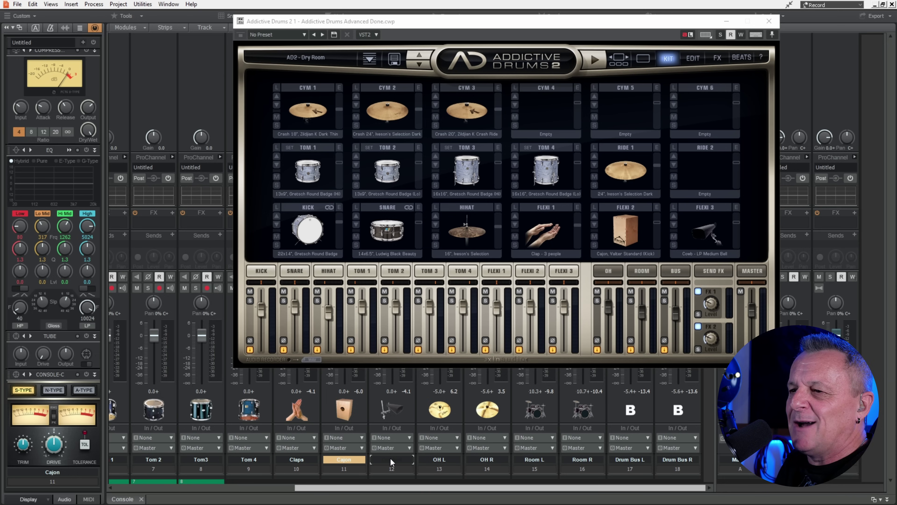
{"action": "left_click", "coordinate": [390, 458]}
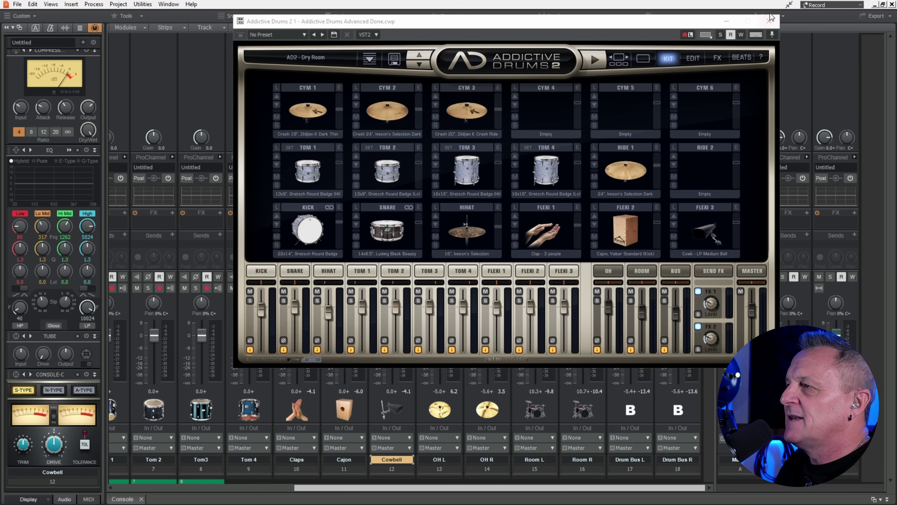
Close the Addictive Drums window, make room for the console's bus section, insert a stereo bus and name it Drum Bus.
{"action": "left_click", "coordinate": [771, 20]}
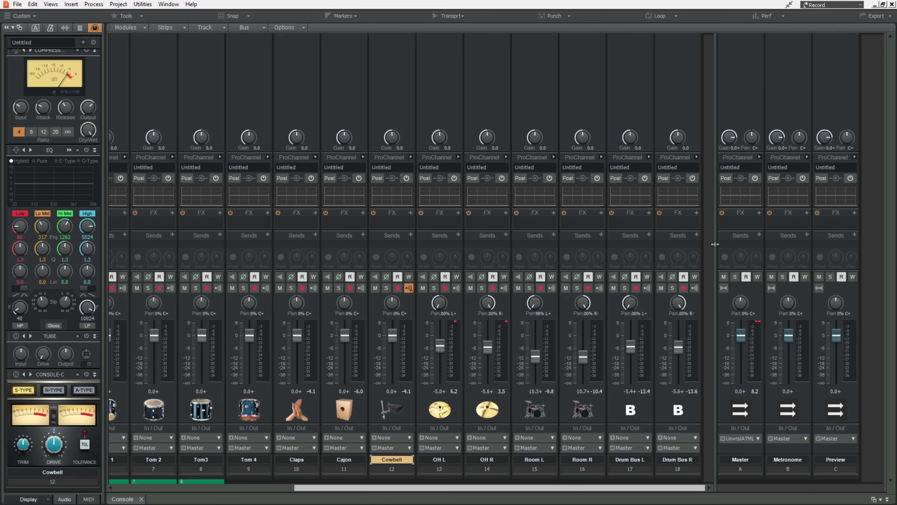
{"action": "left_click_drag", "start_coordinate": [715, 245], "coordinate": [631, 239]}
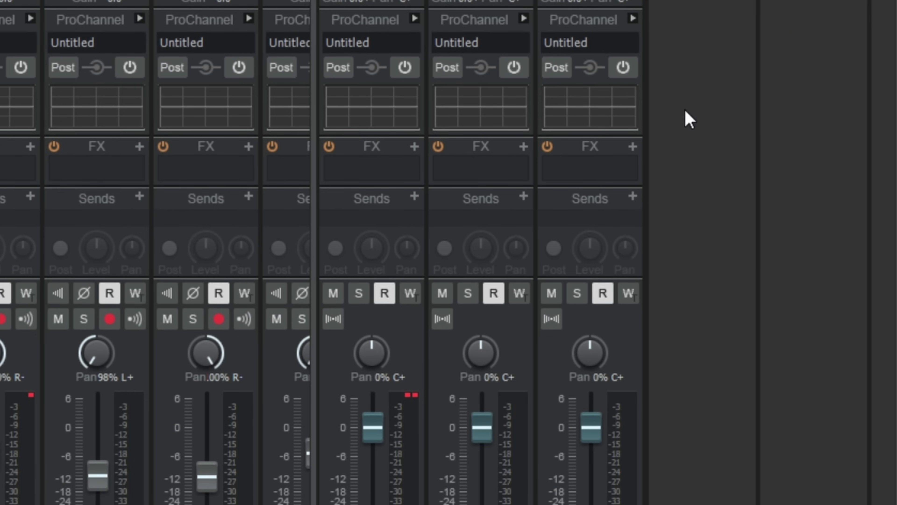
{"action": "right_click", "coordinate": [793, 197]}
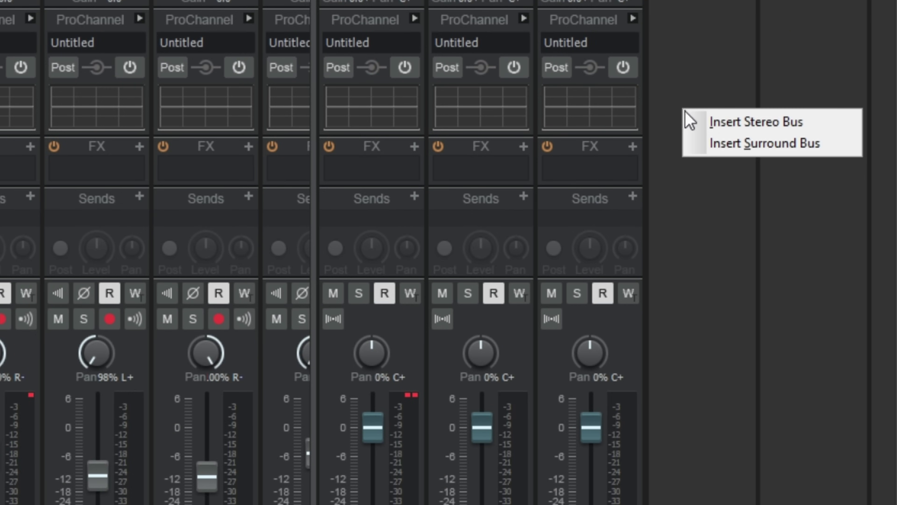
{"action": "left_click", "coordinate": [748, 123]}
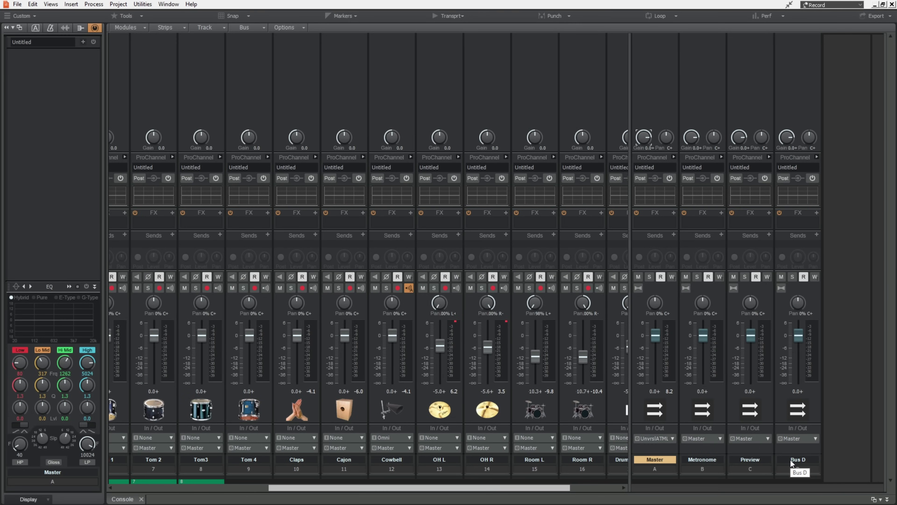
{"action": "double_click", "coordinate": [790, 460]}
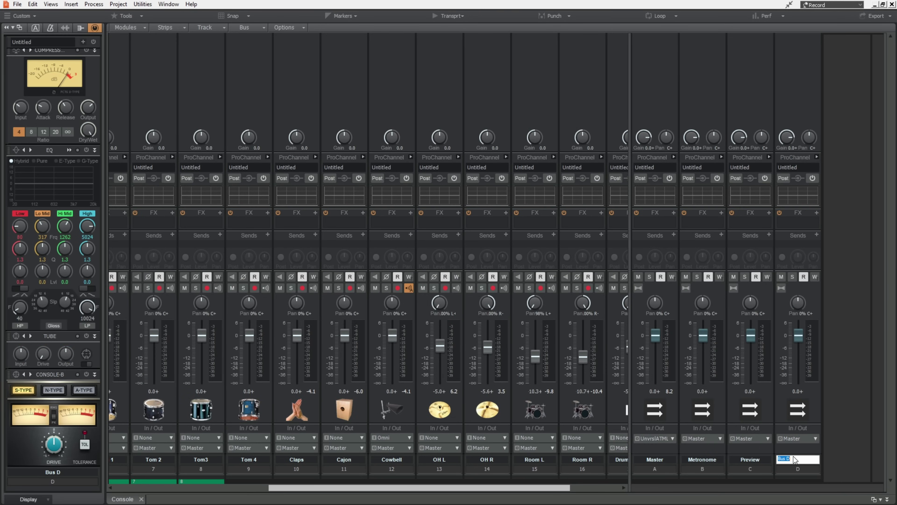
{"action": "type", "text": "Drum"}
{"action": "key", "text": "Return"}
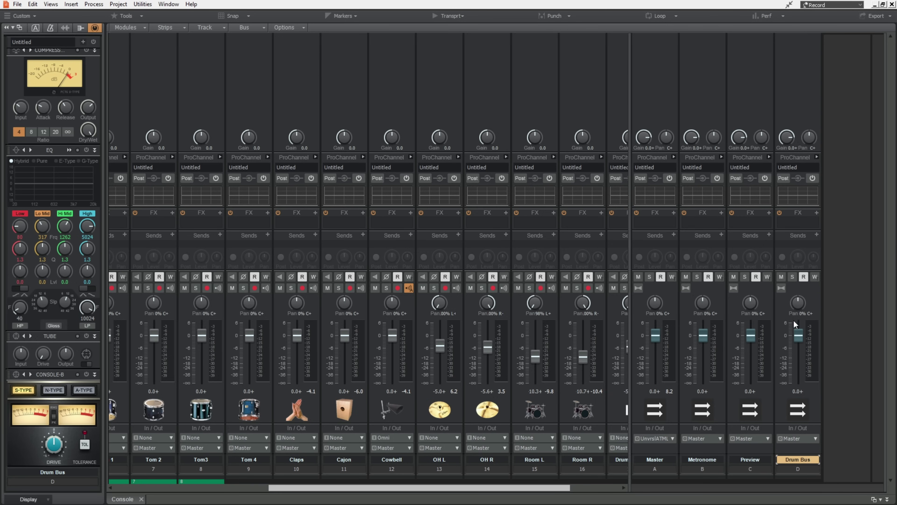
Select tracks 1 to 18, from Drums Master to Drum Bus R, and route all their outputs to the Drum Bus at once.
{"action": "left_click_drag", "start_coordinate": [538, 489], "coordinate": [353, 492]}
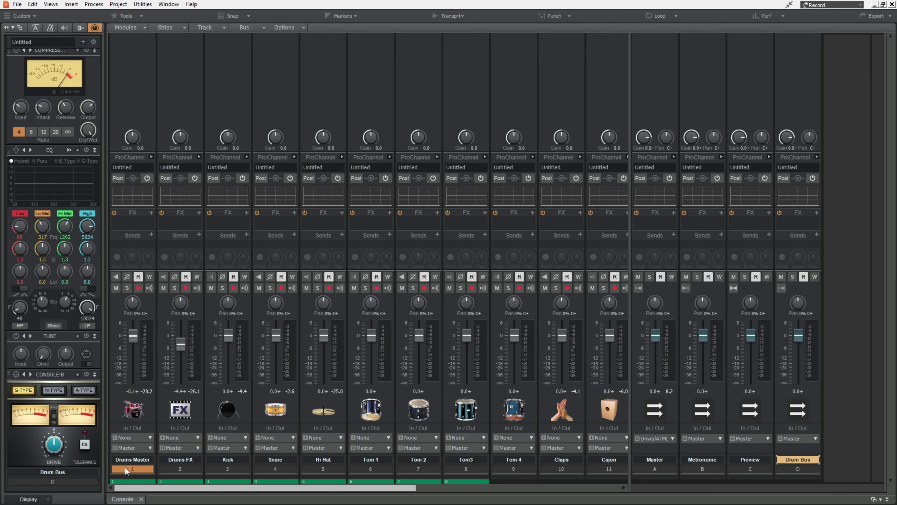
{"action": "left_click", "coordinate": [131, 469]}
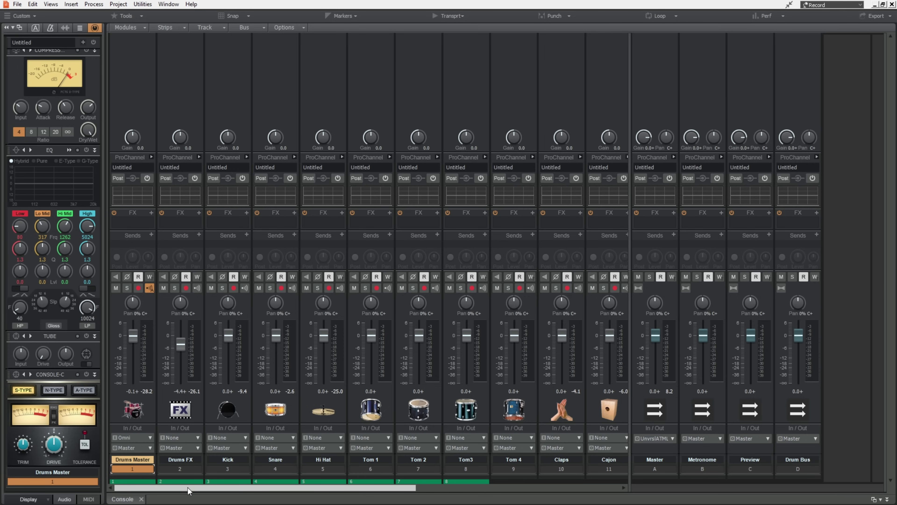
{"action": "left_click_drag", "start_coordinate": [186, 489], "coordinate": [484, 499]}
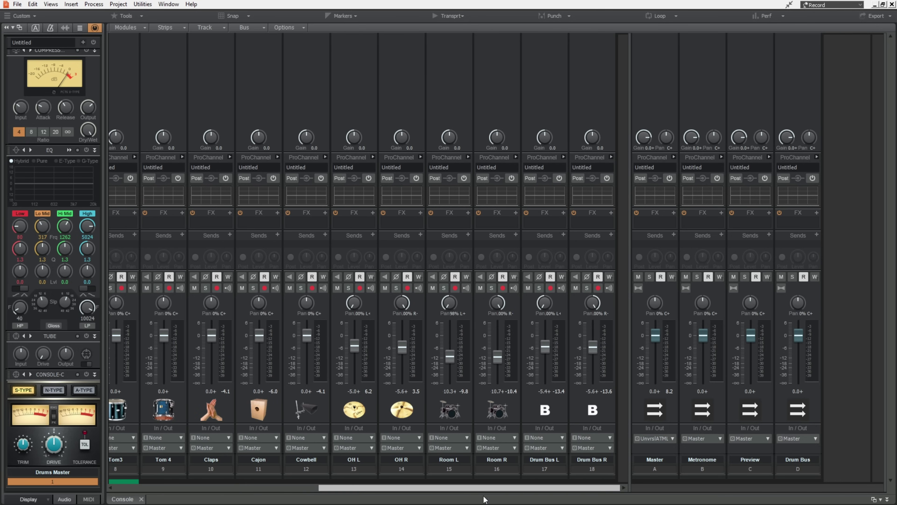
{"action": "left_click", "coordinate": [592, 468], "text": "shift"}
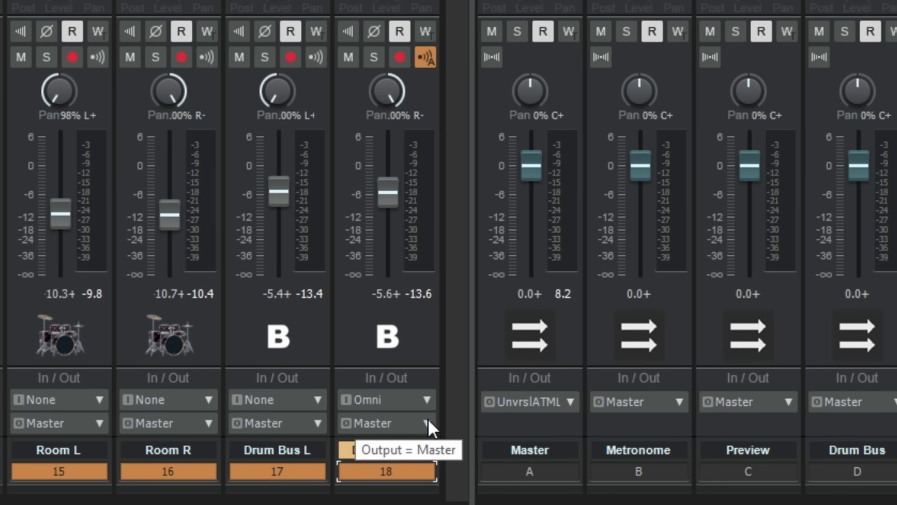
{"action": "left_click", "coordinate": [428, 424]}
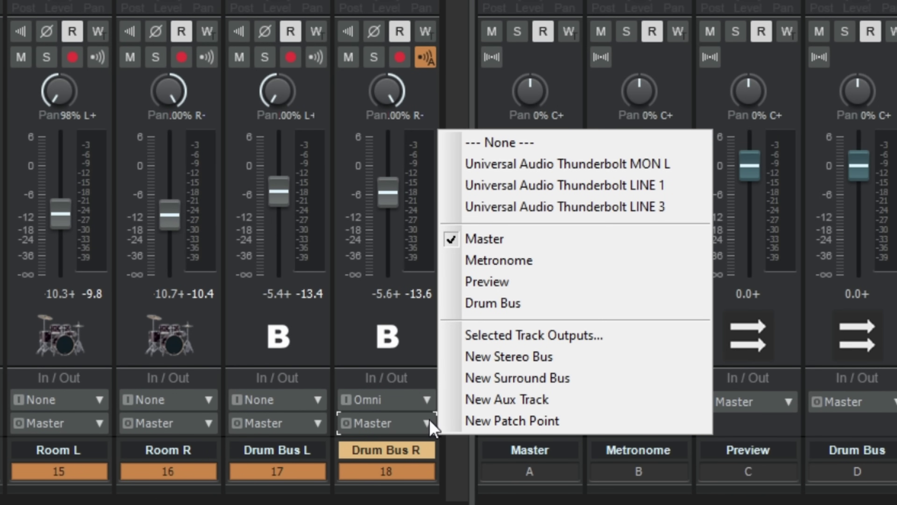
{"action": "key", "text": "ctrl+shift"}
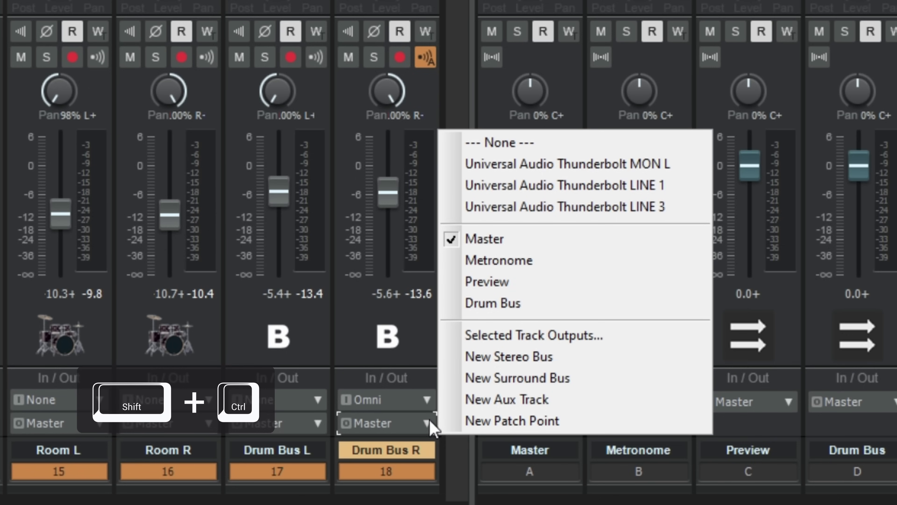
{"action": "left_click", "coordinate": [489, 304], "text": "ctrl+shift"}
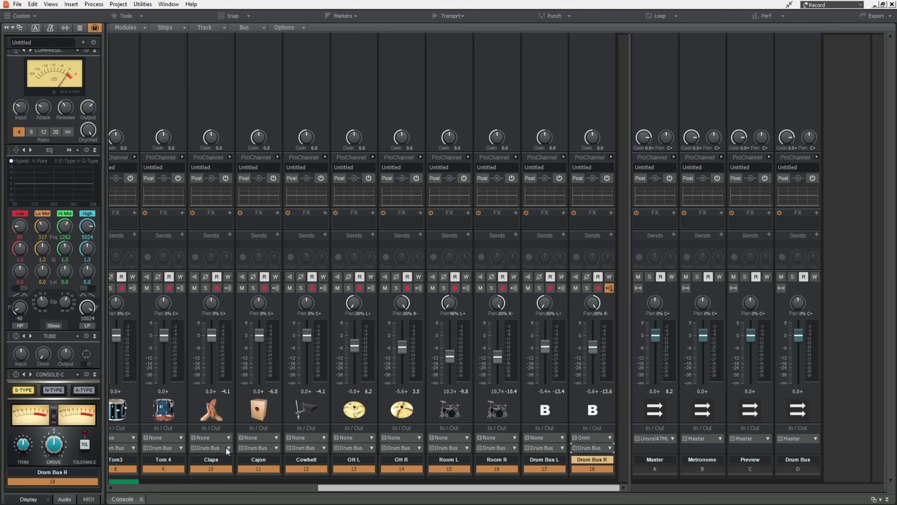
Test the Drum Bus fader during playback by lowering it to about -7.4 dB and raising it back to about -0.2 dB.
{"action": "mouse_move", "coordinate": [405, 487]}
{"action": "left_mouse_down"}
{"action": "mouse_move", "coordinate": [172, 495]}
{"action": "mouse_move", "coordinate": [406, 489]}
{"action": "left_mouse_up"}
{"action": "mouse_move", "coordinate": [798, 339]}
{"action": "left_click_drag", "start_coordinate": [799, 339], "coordinate": [799, 355]}
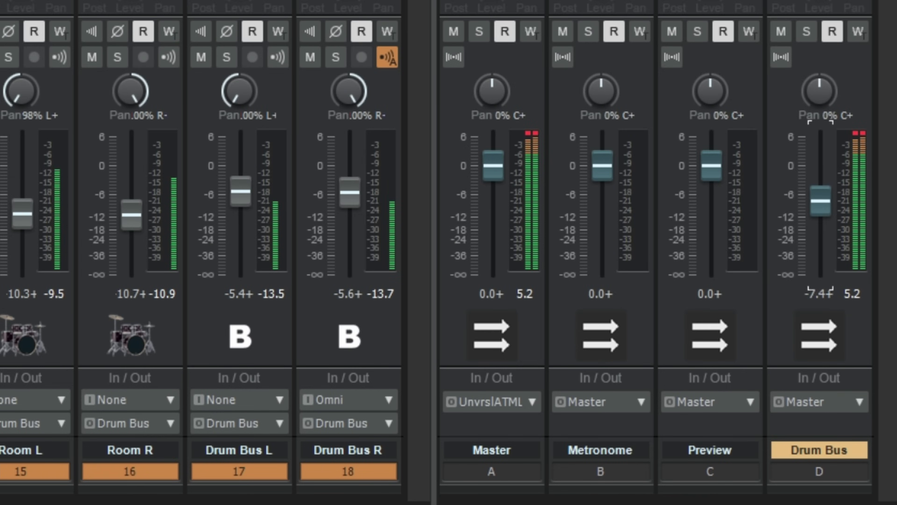
{"action": "left_click_drag", "start_coordinate": [821, 200], "coordinate": [822, 167]}
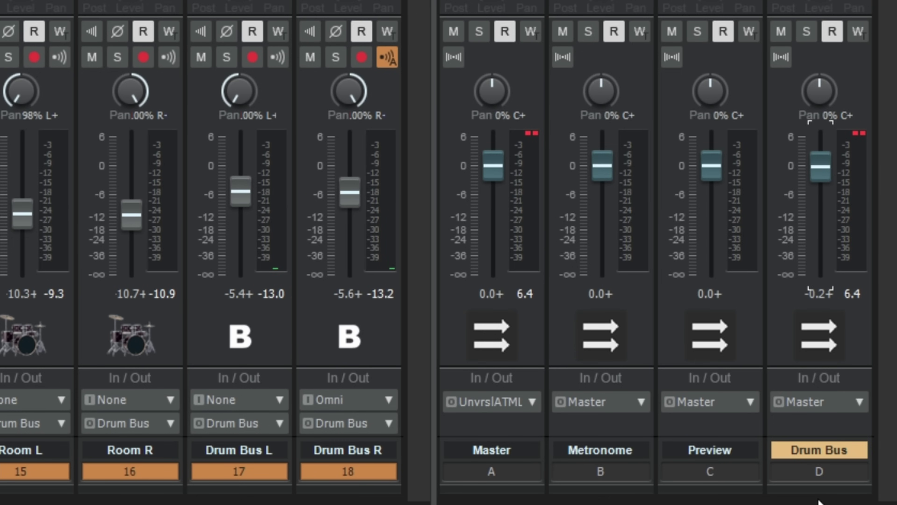
Color the drum tracks and the Drum Bus green in the console, and widen the track section.
{"action": "left_click", "coordinate": [799, 488]}
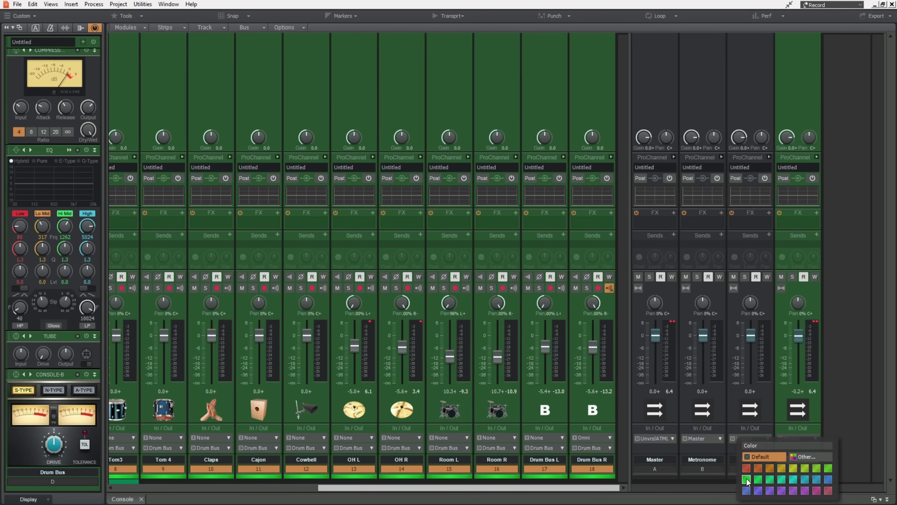
{"action": "left_click", "coordinate": [747, 479]}
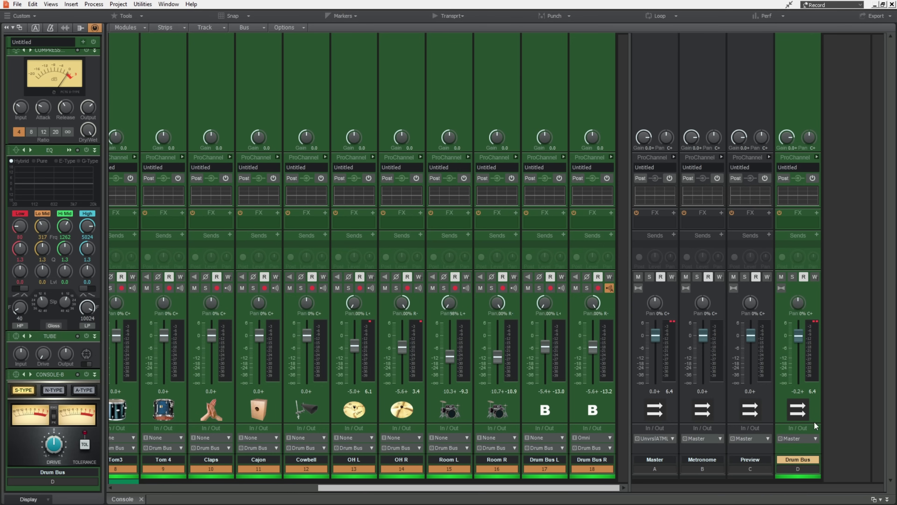
{"action": "left_click_drag", "start_coordinate": [553, 488], "coordinate": [533, 488]}
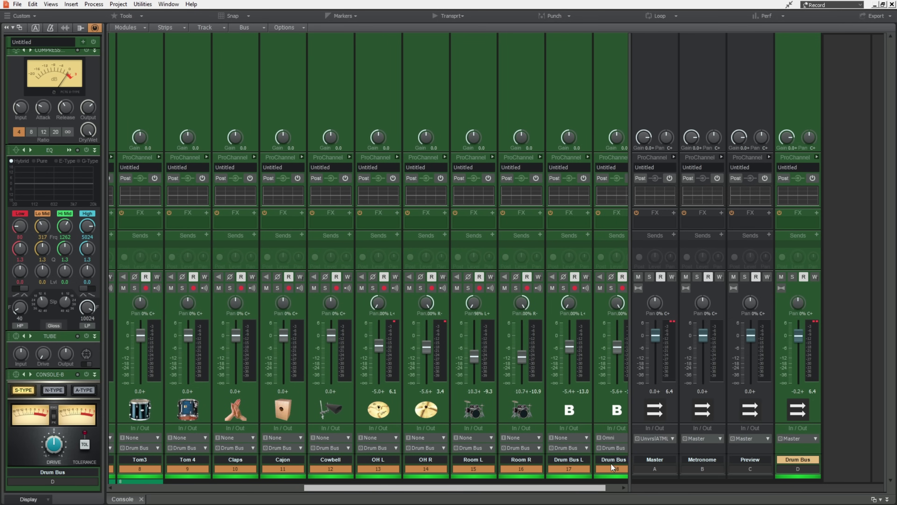
{"action": "left_click", "coordinate": [623, 487]}
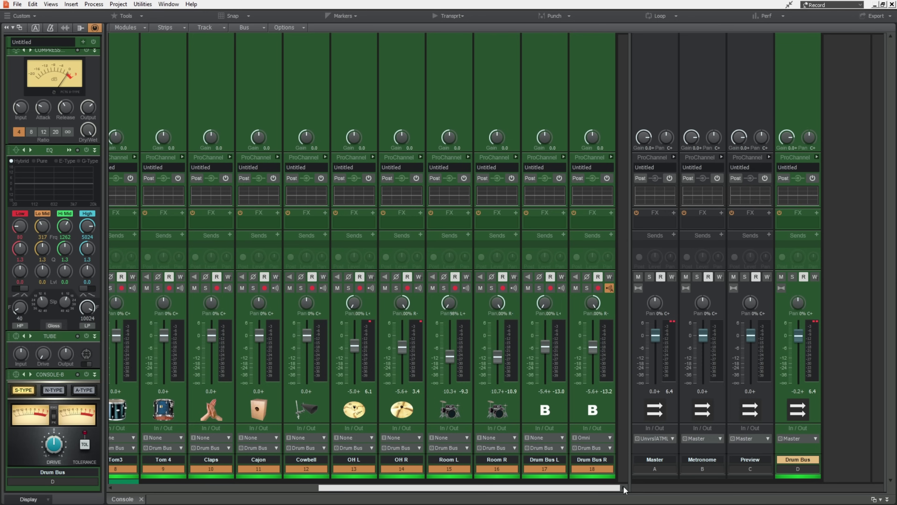
{"action": "left_click_drag", "start_coordinate": [604, 490], "coordinate": [579, 488]}
{"action": "left_click_drag", "start_coordinate": [630, 313], "coordinate": [692, 312]}
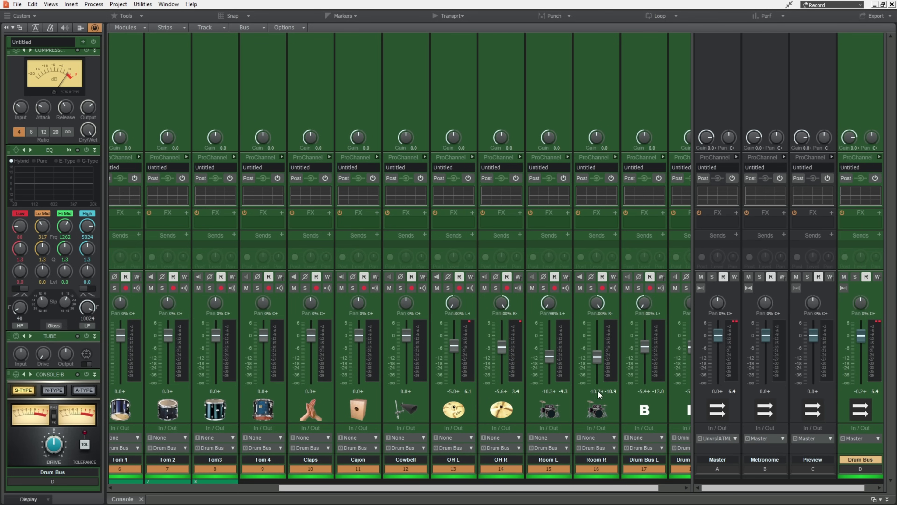
{"action": "left_click_drag", "start_coordinate": [546, 491], "coordinate": [352, 489]}
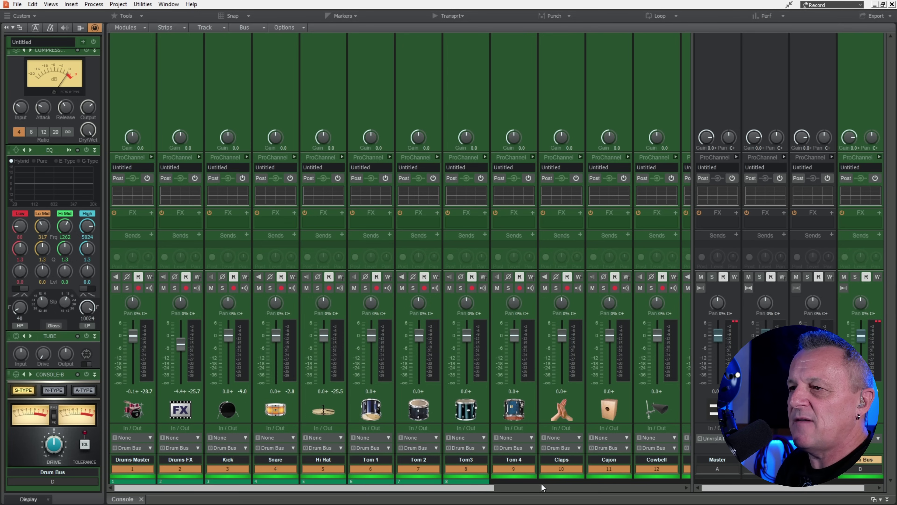
Solo the Snare and Drums Master tracks and play the beat to hear how soloing works with the MIDI source.
{"action": "left_click", "coordinate": [269, 287]}
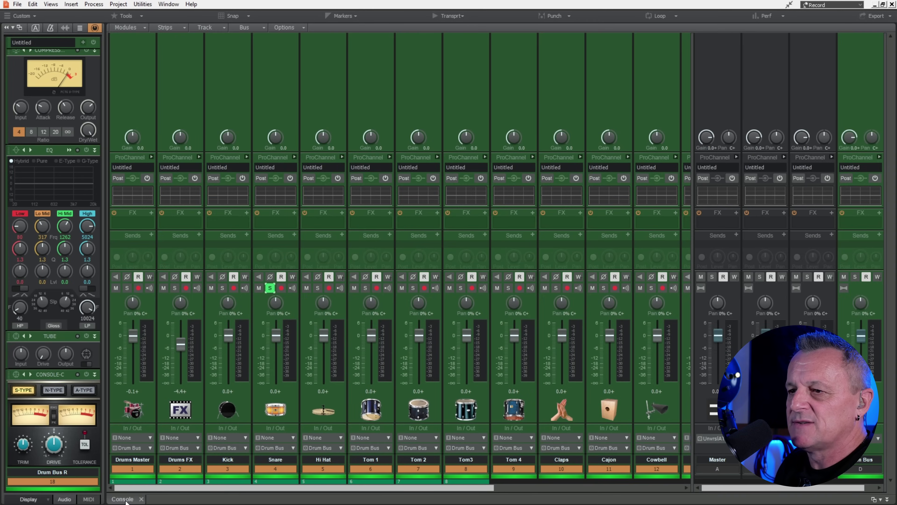
{"action": "left_click", "coordinate": [124, 500]}
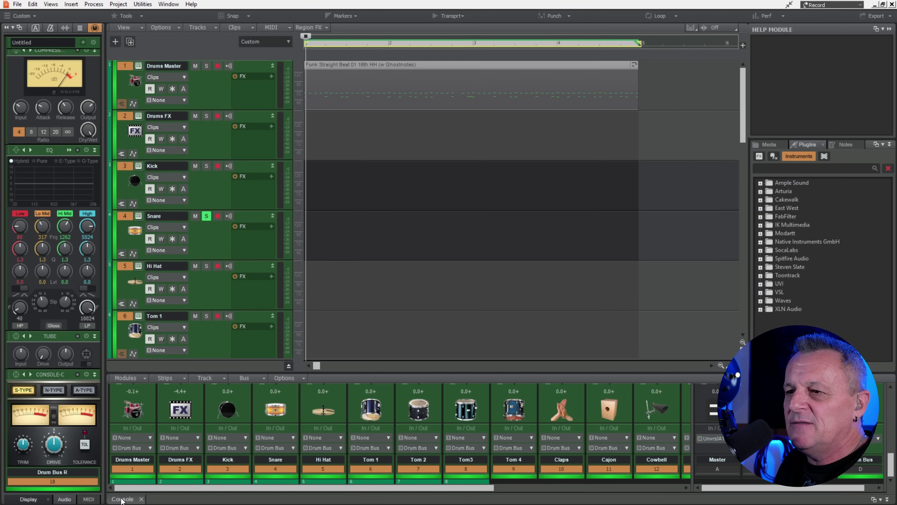
{"action": "double_click", "coordinate": [121, 500]}
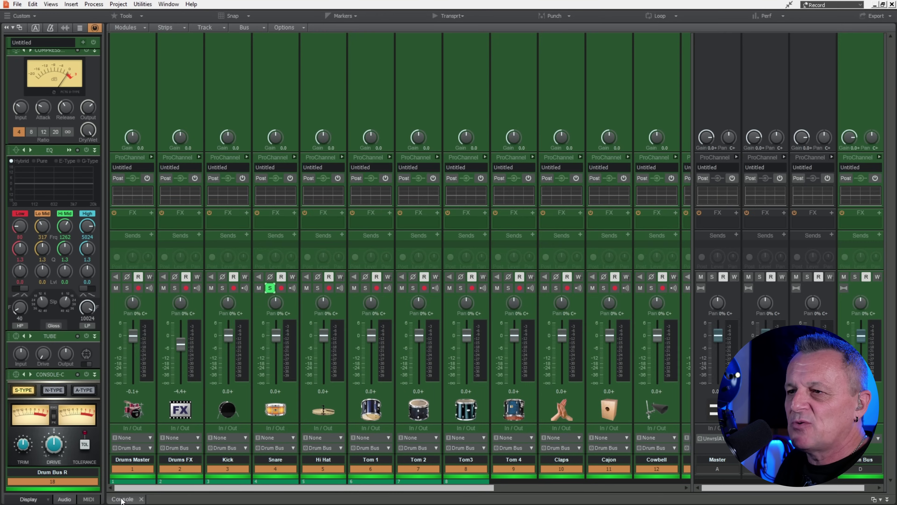
{"action": "left_click", "coordinate": [128, 289]}
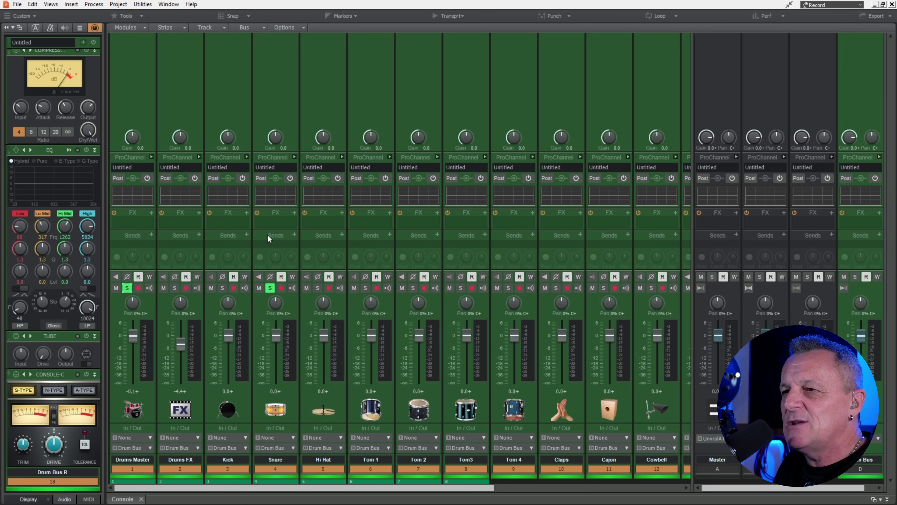
{"action": "key", "text": "space"}
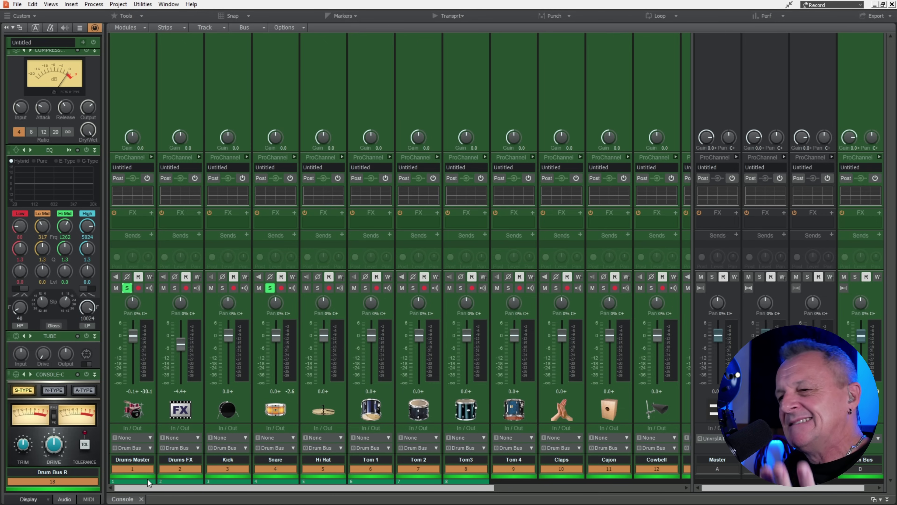
Bring back the track view above the console and turn off solo on the Drums Master and Snare tracks.
{"action": "double_click", "coordinate": [124, 498]}
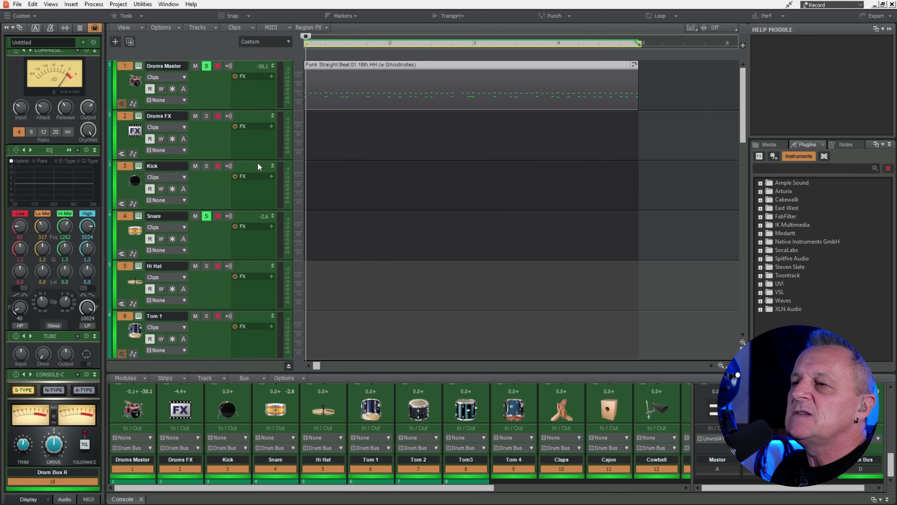
{"action": "left_click", "coordinate": [207, 66]}
{"action": "left_click", "coordinate": [207, 215]}
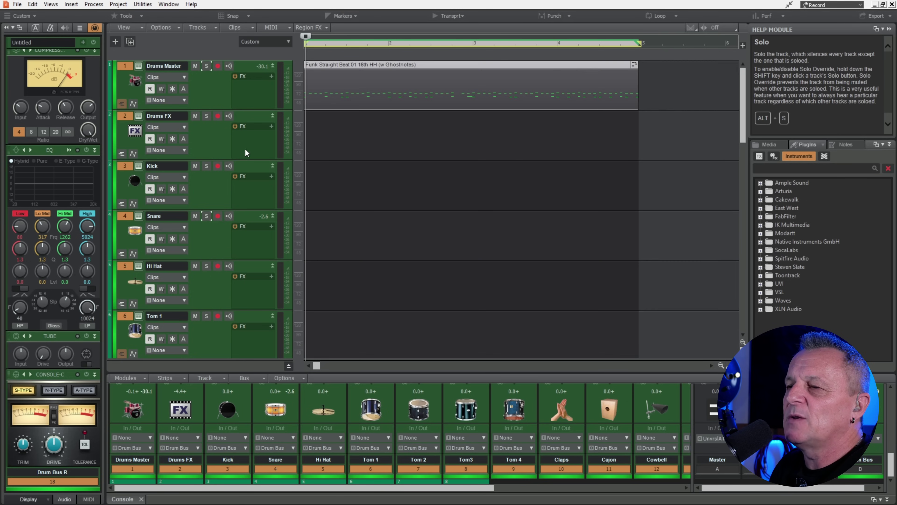
Insert a new MIDI track below Drum Bus R and name it Drum MIDI.
{"action": "scroll", "coordinate": [254, 183], "scroll_direction": "down", "scroll_amount": 10}
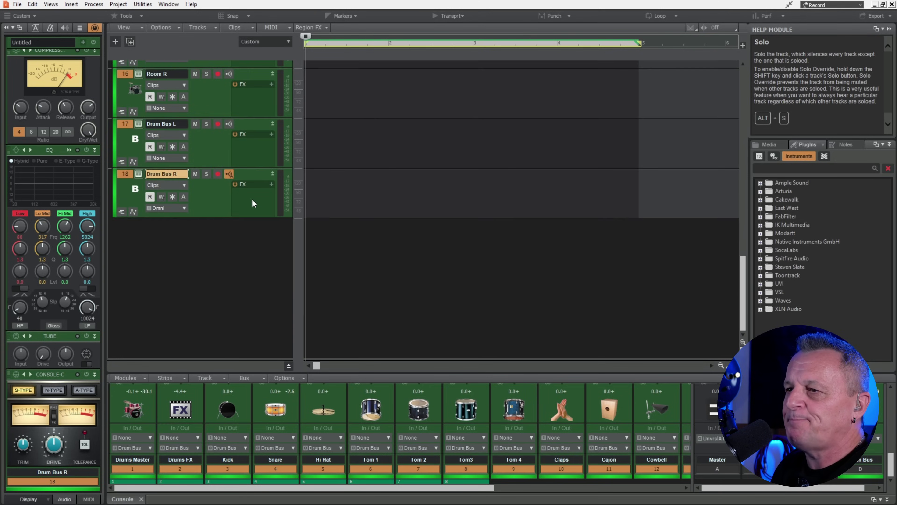
{"action": "right_click", "coordinate": [190, 239]}
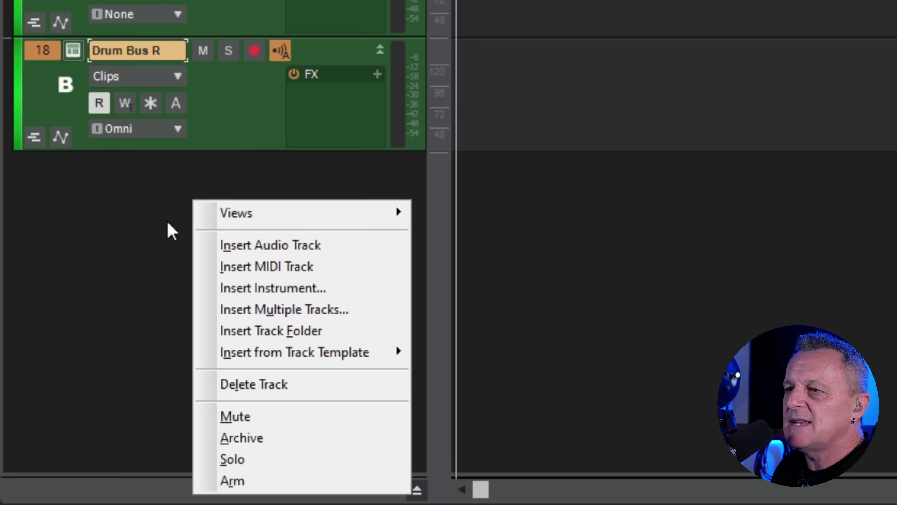
{"action": "left_click", "coordinate": [259, 268]}
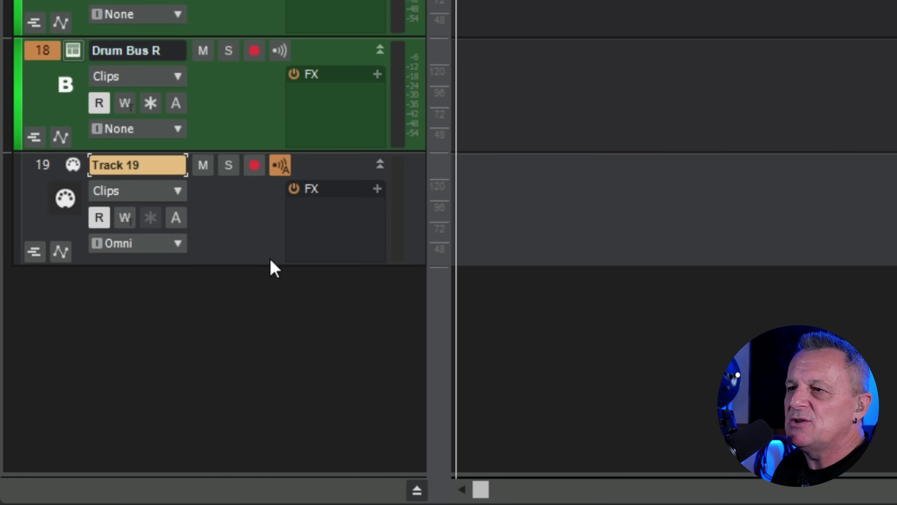
{"action": "double_click", "coordinate": [137, 161]}
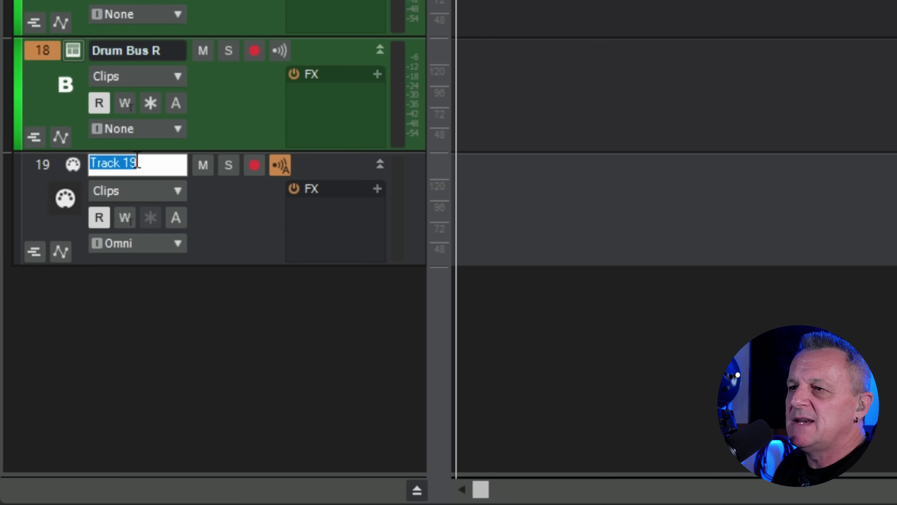
{"action": "type", "text": "Drum MID"}
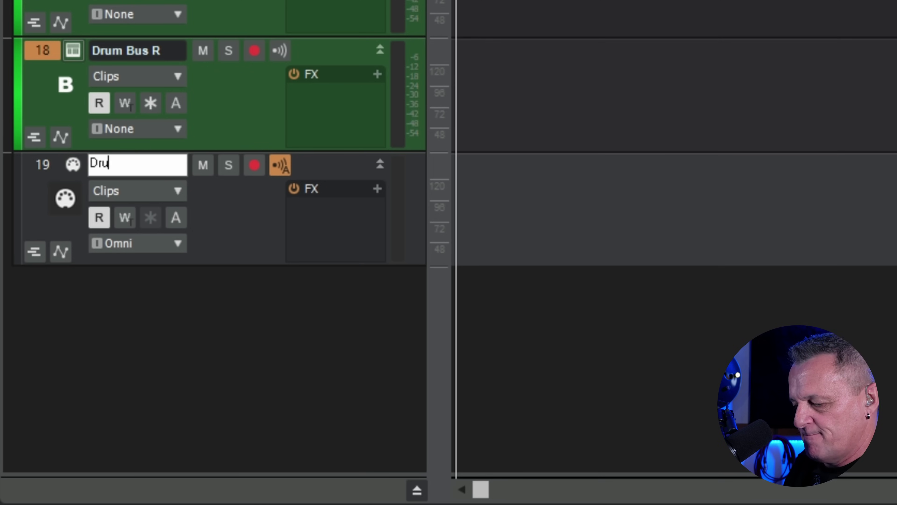
{"action": "type", "text": "I"}
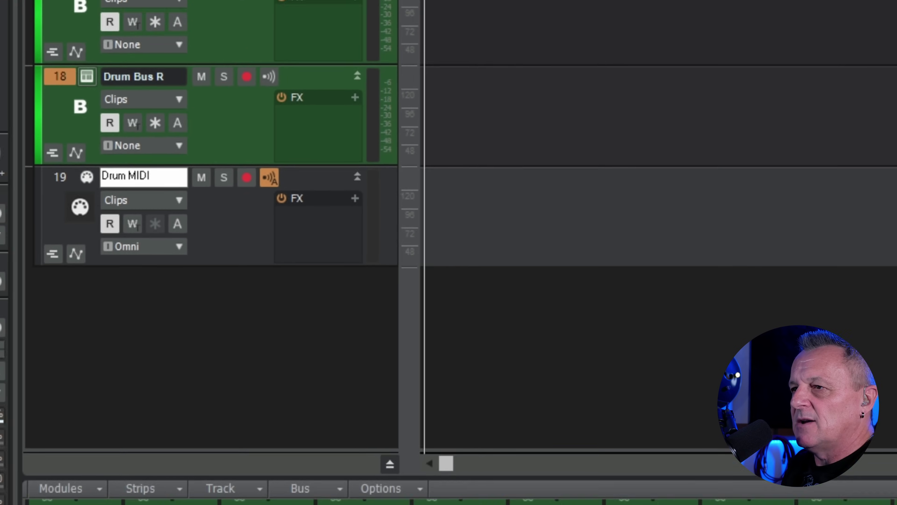
{"action": "key", "text": "Return"}
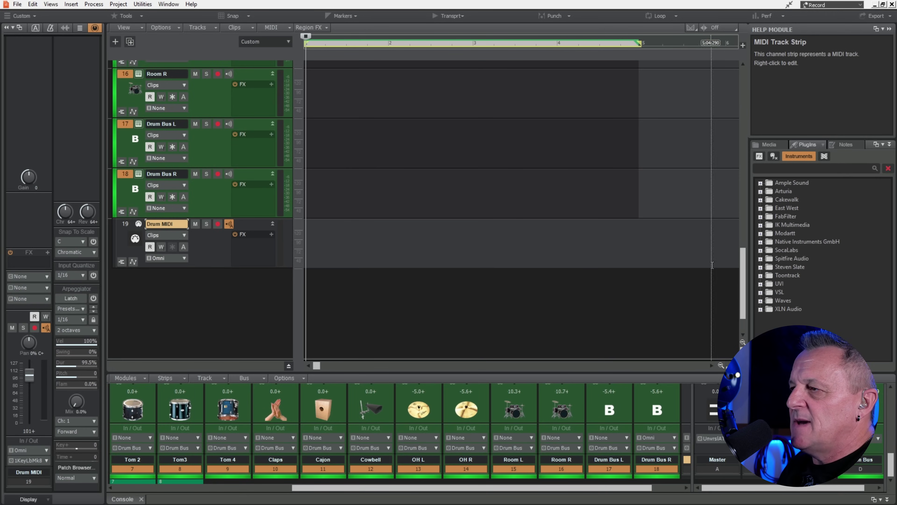
Move the Funk Straight Beat 01 clip from the Drums Master track to the start of the Drum MIDI track.
{"action": "left_click_drag", "start_coordinate": [743, 270], "coordinate": [735, 77]}
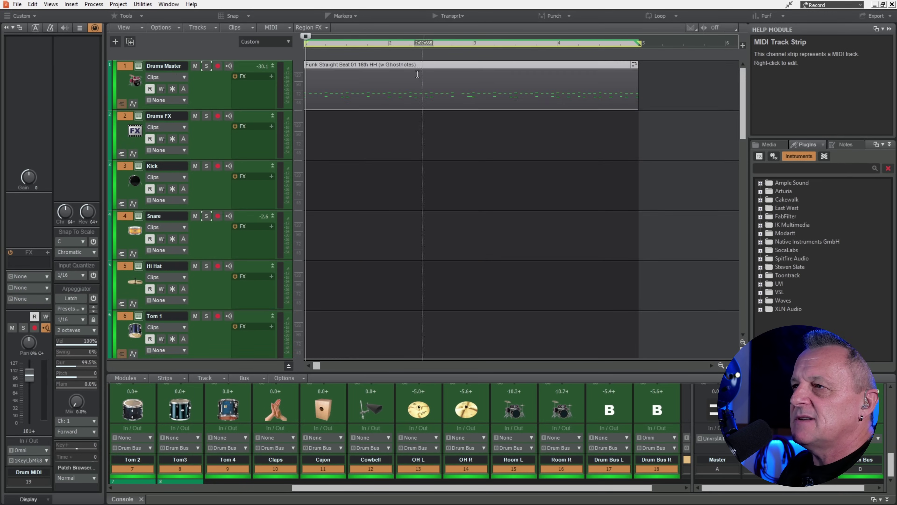
{"action": "left_click", "coordinate": [393, 65]}
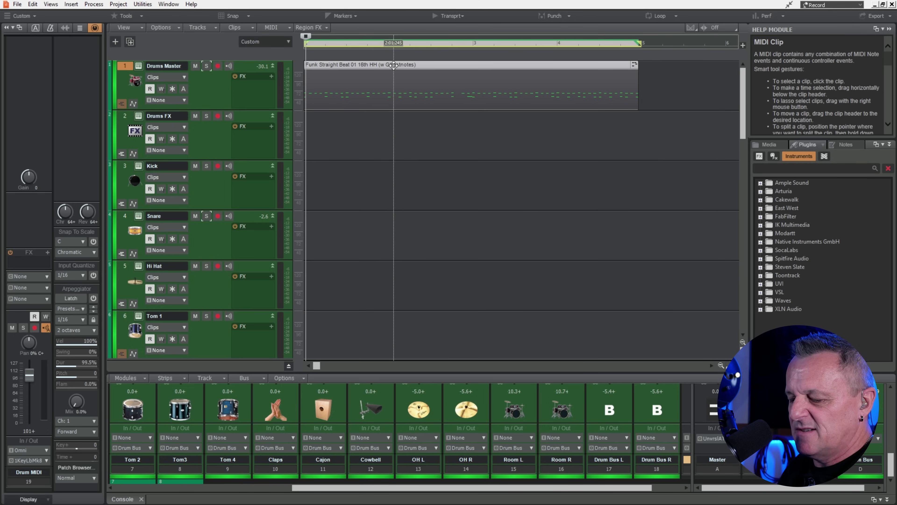
{"action": "key", "text": "ctrl+x"}
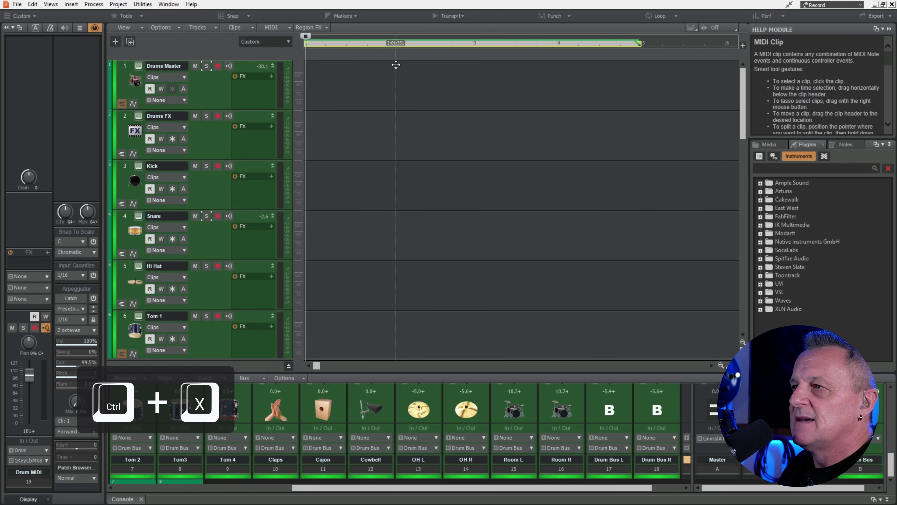
{"action": "scroll", "coordinate": [210, 189], "scroll_direction": "down", "scroll_amount": 10}
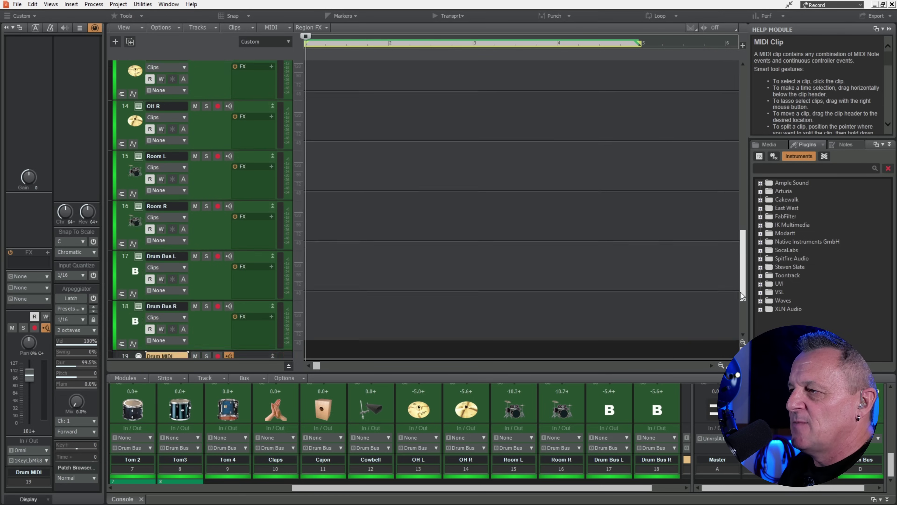
{"action": "left_click", "coordinate": [122, 171]}
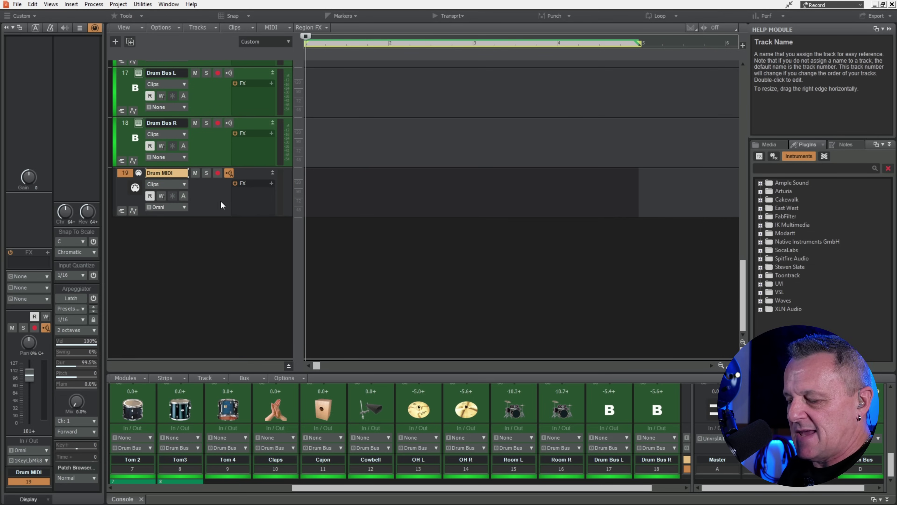
{"action": "key", "text": "ctrl+v"}
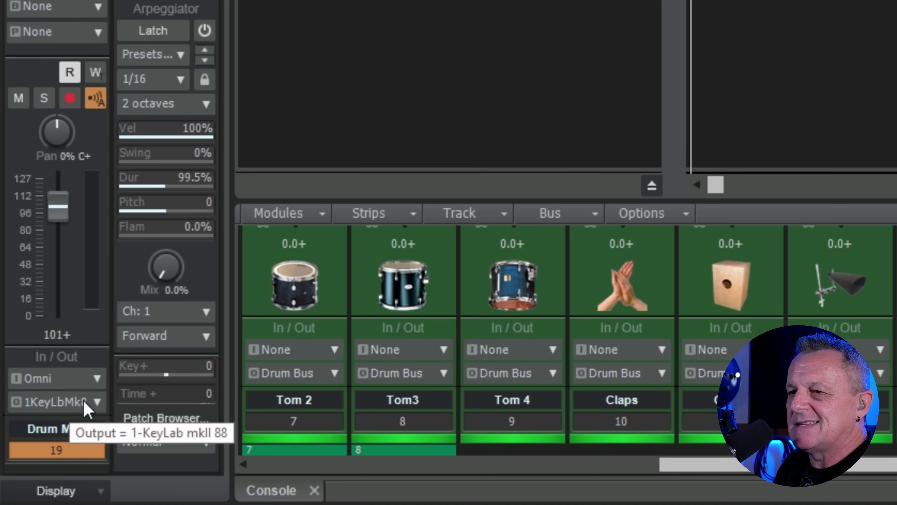
Set the Drum MIDI track's output to 4-Addictive Drums 2 1 and play the beat to check the routing.
{"action": "left_click", "coordinate": [96, 403]}
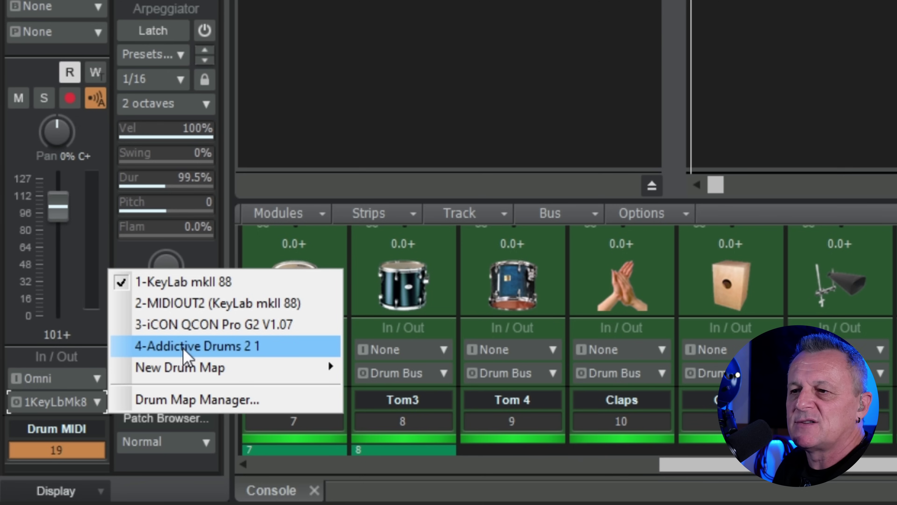
{"action": "left_click", "coordinate": [164, 348]}
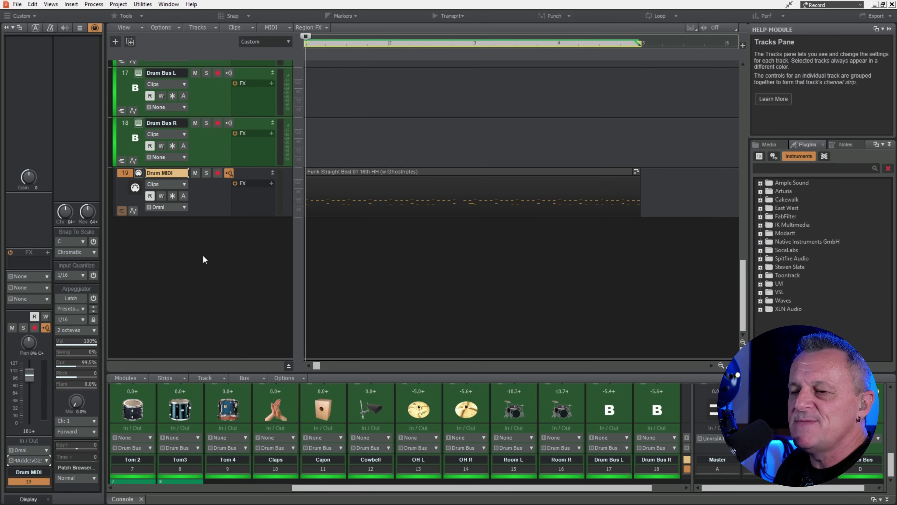
{"action": "key", "text": "space"}
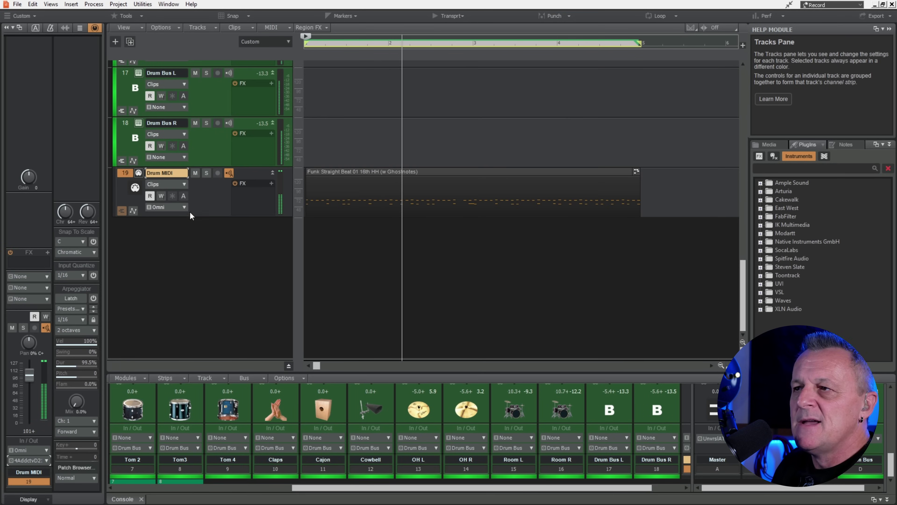
{"action": "key", "text": "space"}
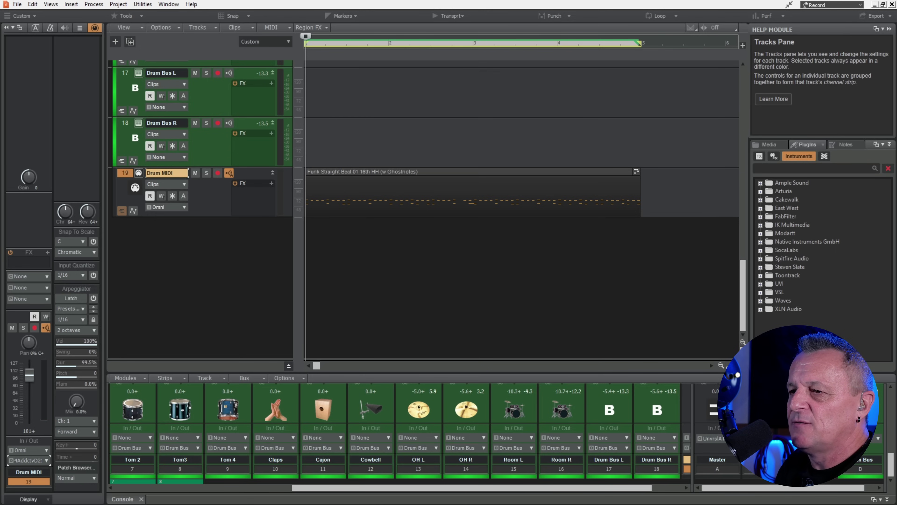
Expand the console to full height, solo the Snare track, play the beat, and check the solo state of Drum MIDI.
{"action": "double_click", "coordinate": [124, 499]}
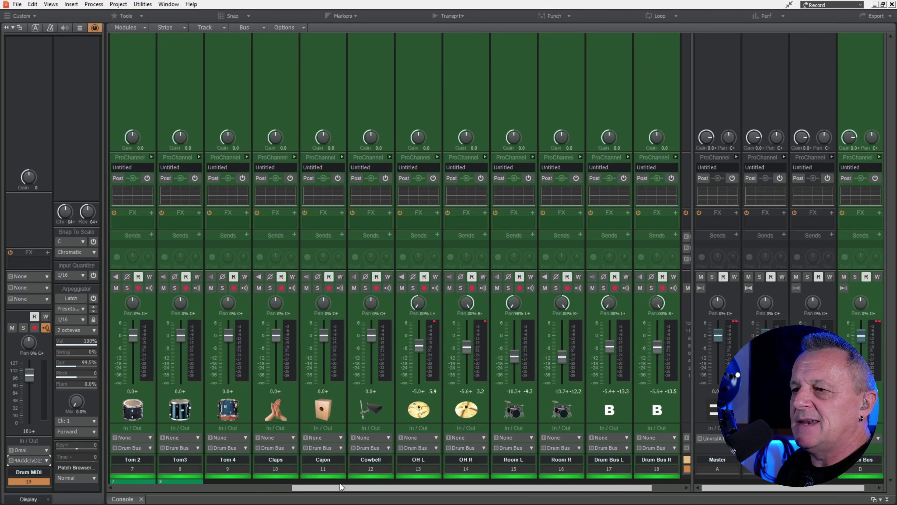
{"action": "left_click_drag", "start_coordinate": [341, 487], "coordinate": [262, 488]}
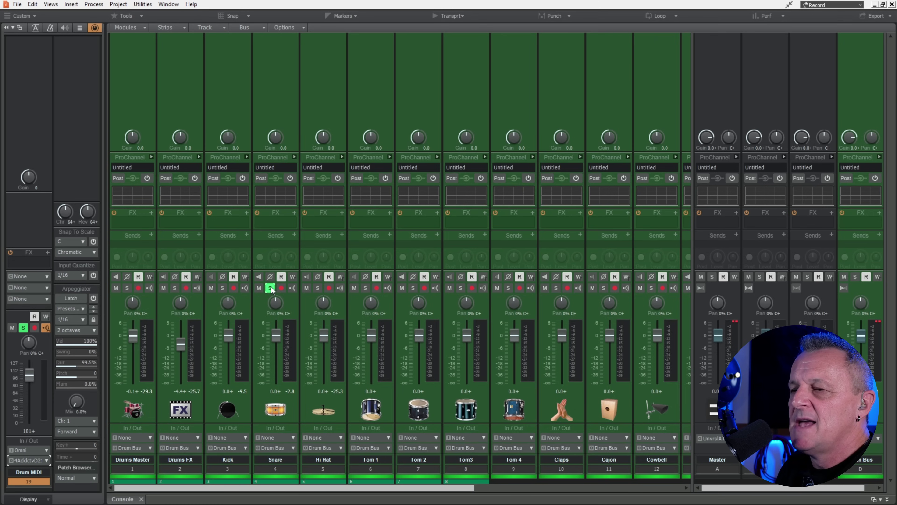
{"action": "key", "text": "space"}
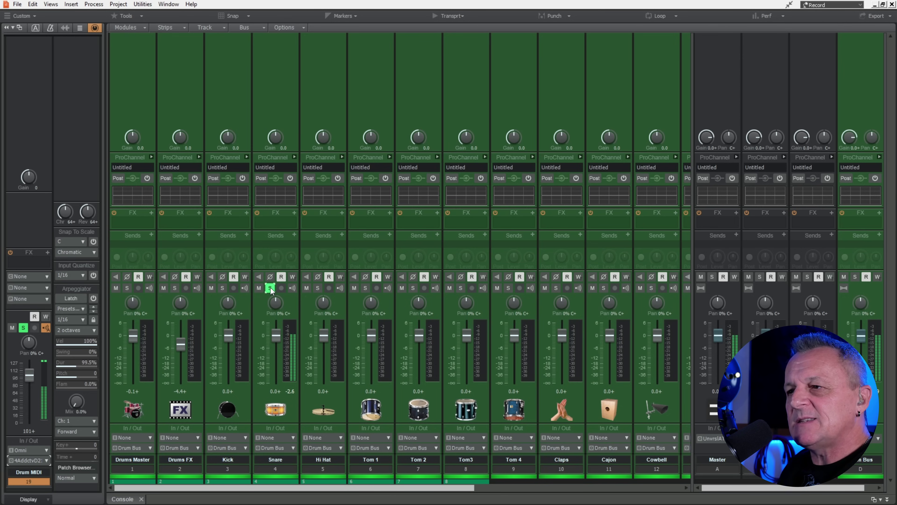
{"action": "key", "text": "space"}
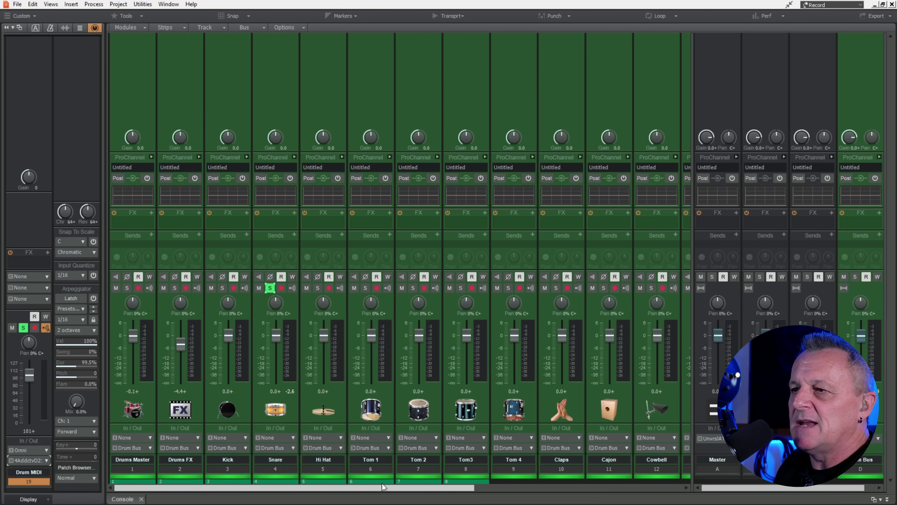
{"action": "left_click_drag", "start_coordinate": [383, 487], "coordinate": [615, 489]}
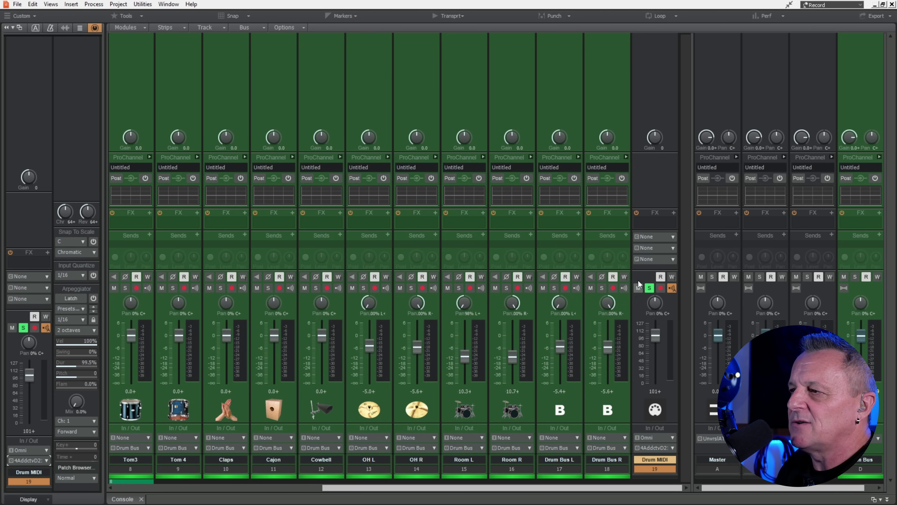
{"action": "left_click_drag", "start_coordinate": [592, 489], "coordinate": [384, 489]}
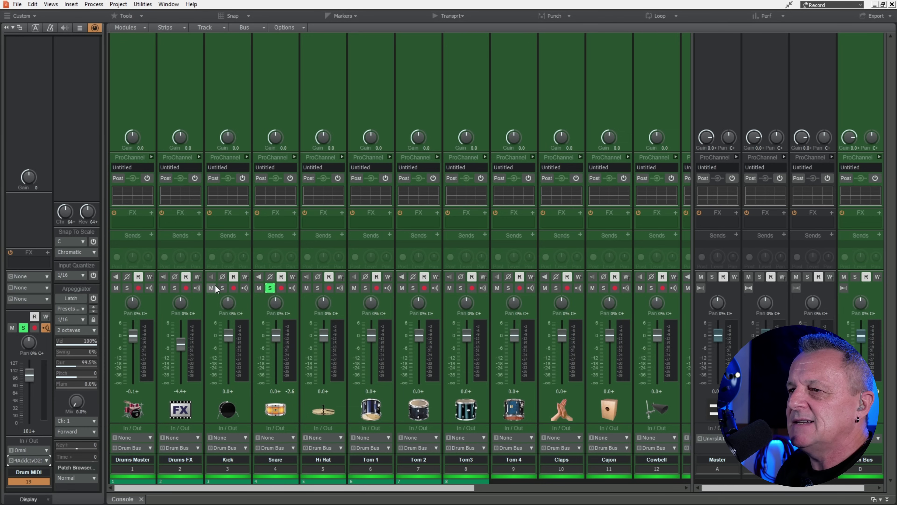
Solo the Kick together with the Snare, play the beat, and turn off solo on both tracks.
{"action": "left_click", "coordinate": [223, 288]}
{"action": "key", "text": "space"}
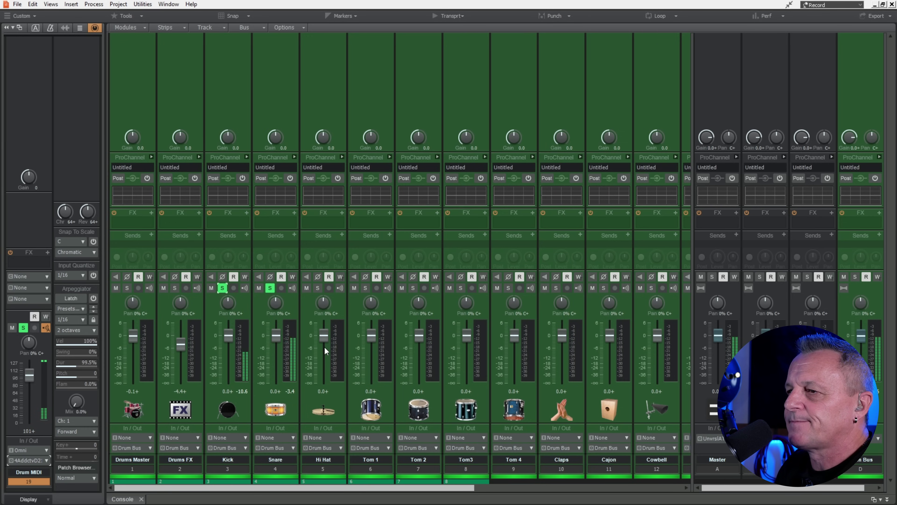
{"action": "key", "text": "space"}
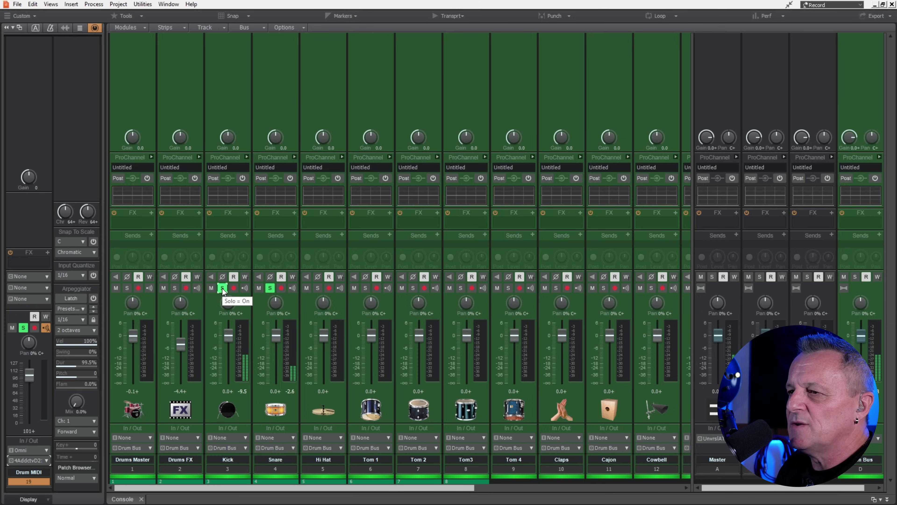
{"action": "left_click", "coordinate": [222, 288]}
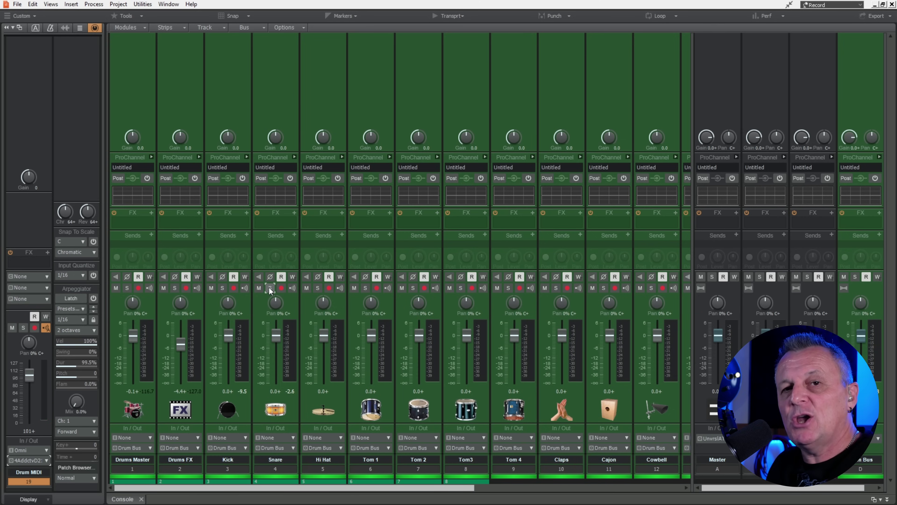